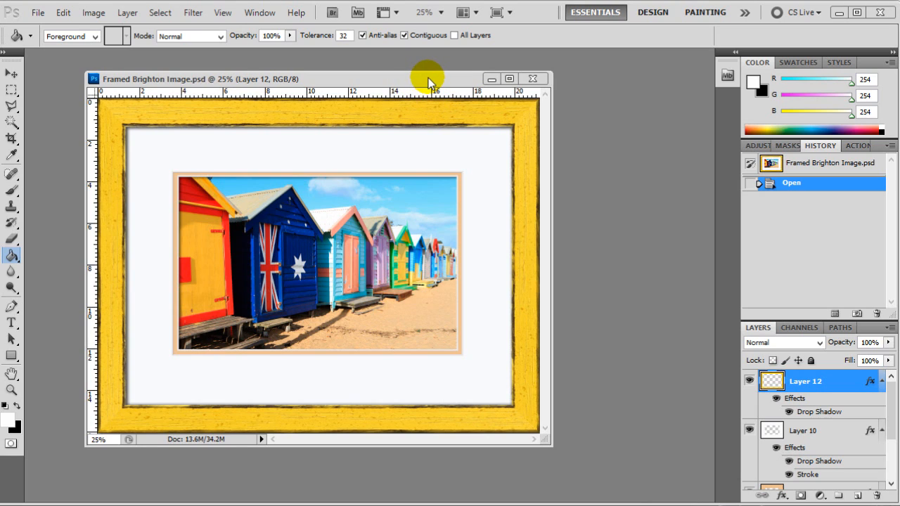
Close Framed Brighton Image.psd and arrange the beach hut photo and the frame moulding windows side by side.
click(533, 80)
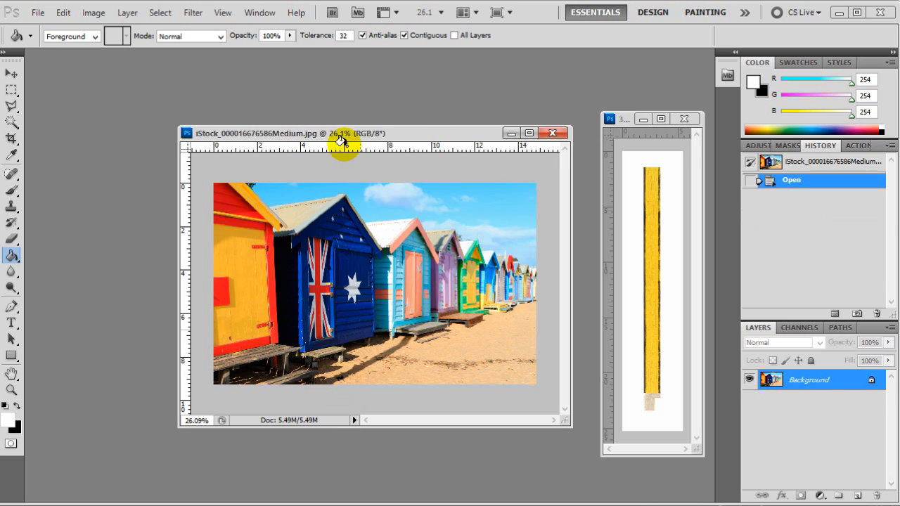
drag(398, 135, 322, 114)
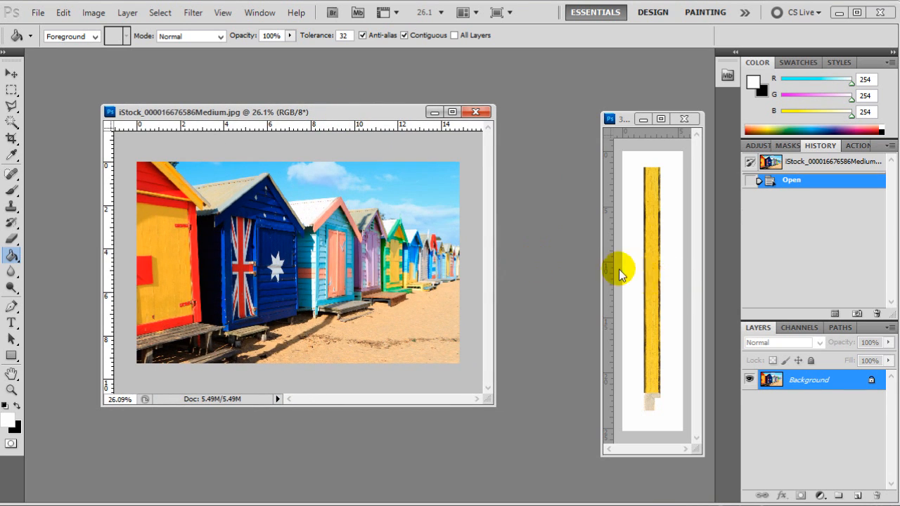
drag(626, 120, 595, 93)
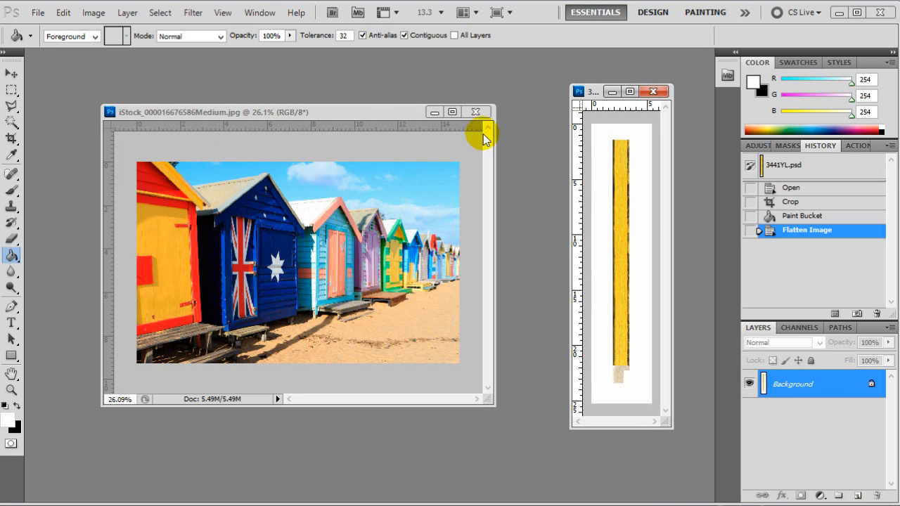
Check the image size and resolution of both the beach hut photo and the frame moulding image.
right_click(337, 114)
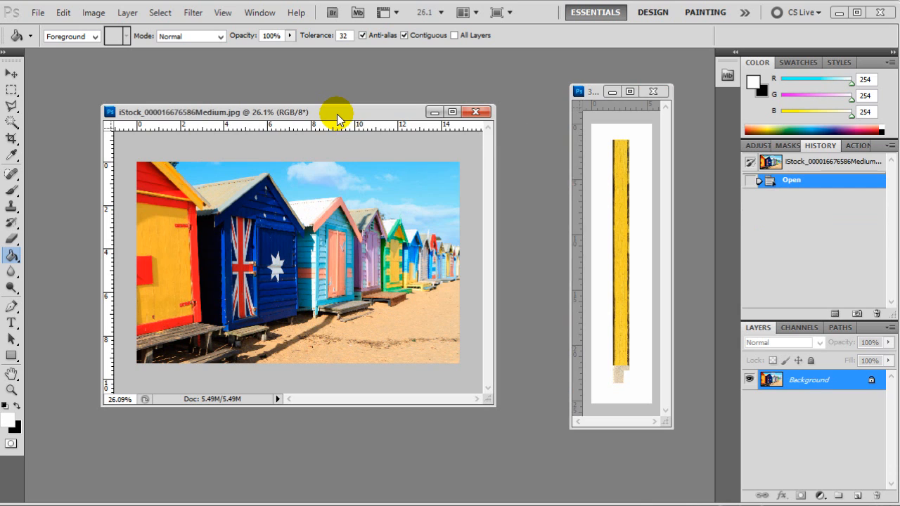
click(380, 139)
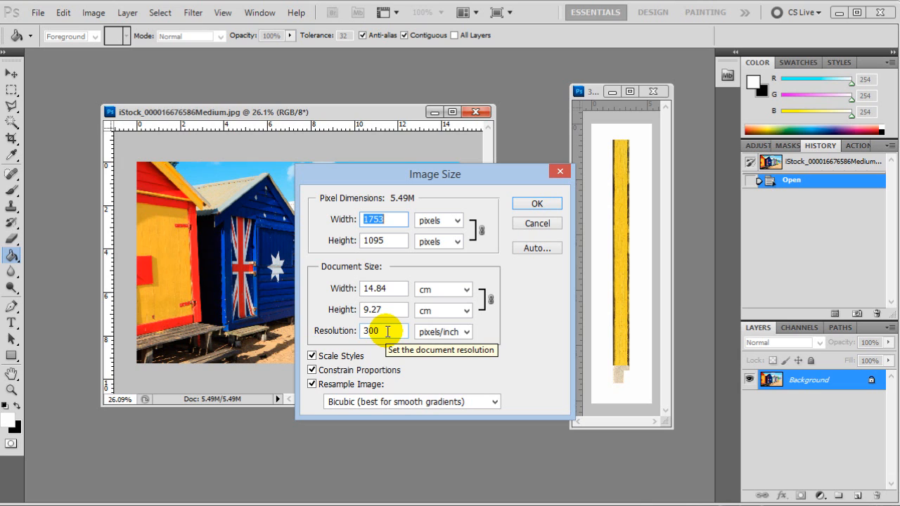
click(528, 229)
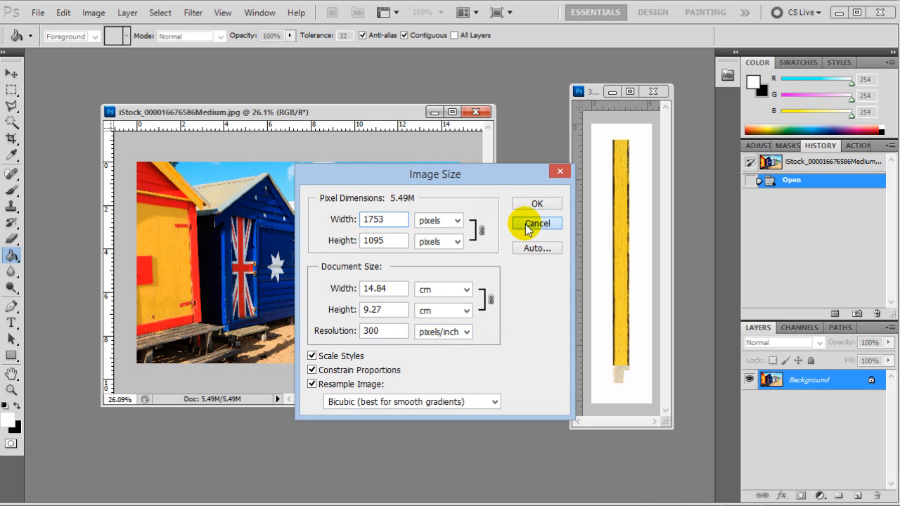
right_click(591, 94)
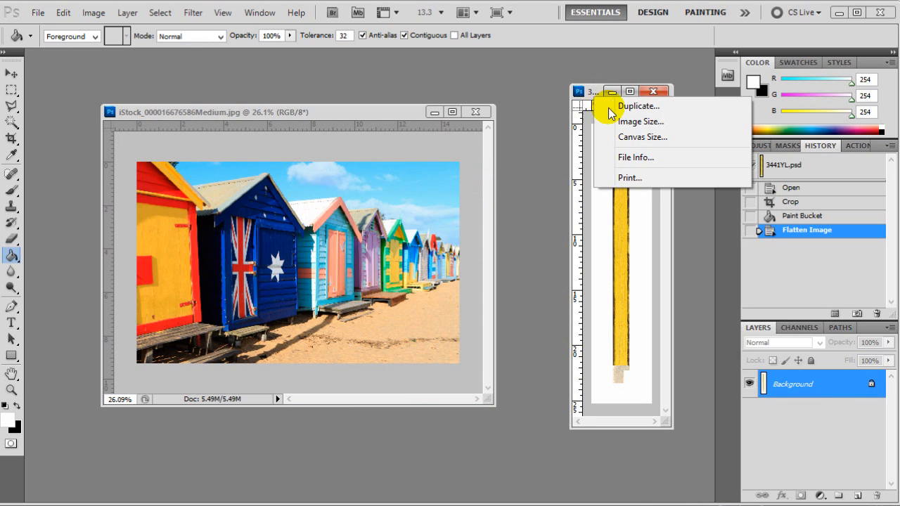
click(622, 124)
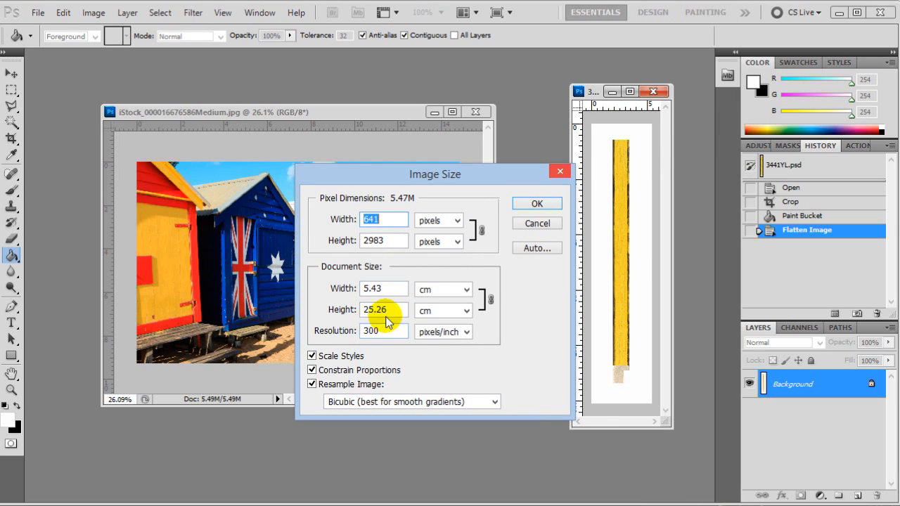
click(531, 210)
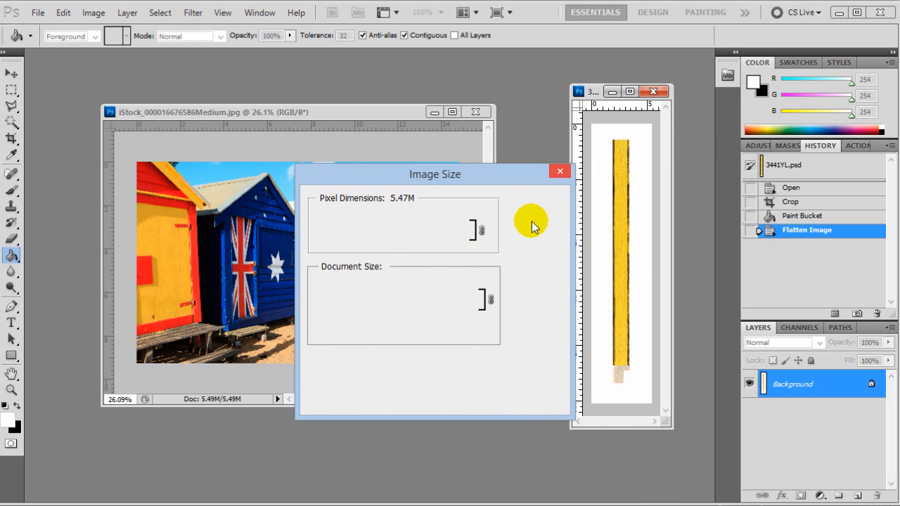
Convert the beach hut photo's locked background into a regular layer with the default settings.
click(355, 114)
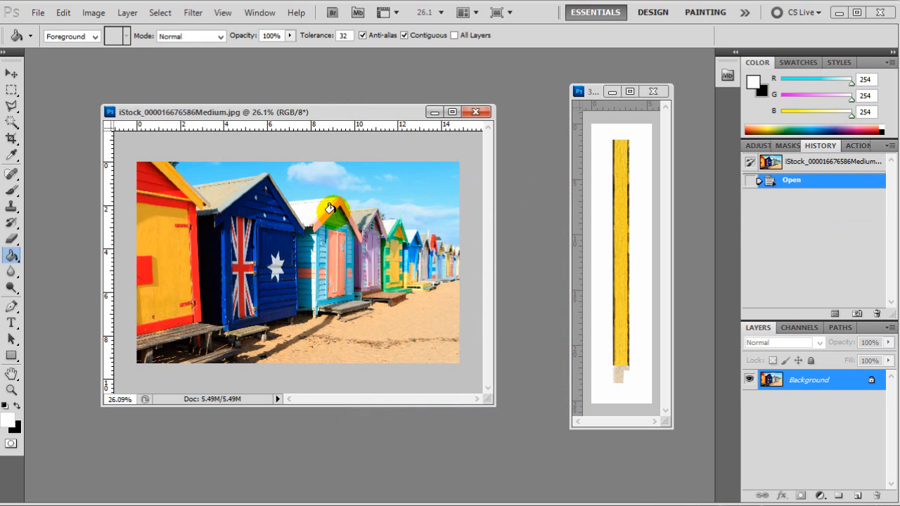
right_click(813, 381)
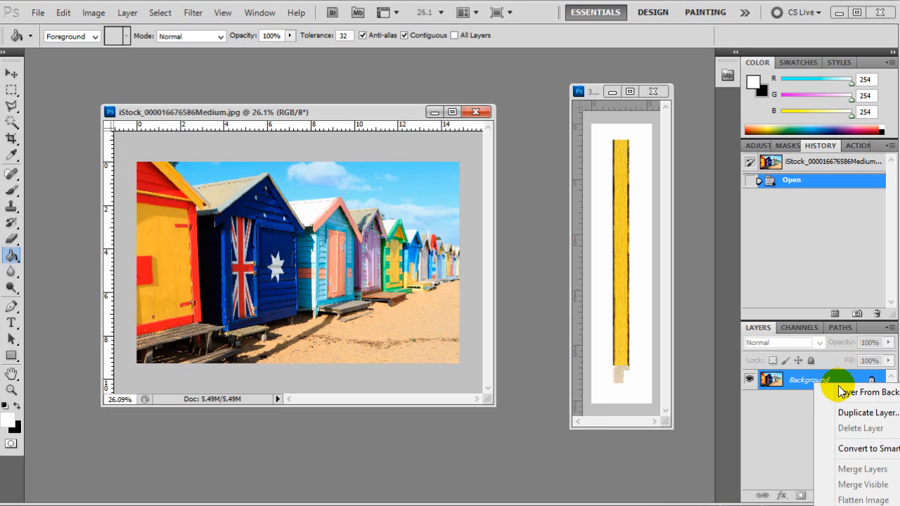
click(841, 393)
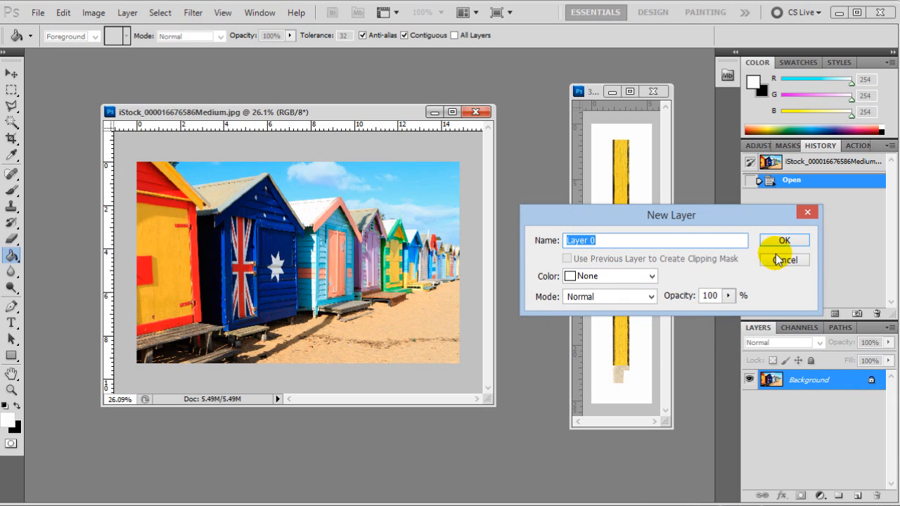
click(781, 240)
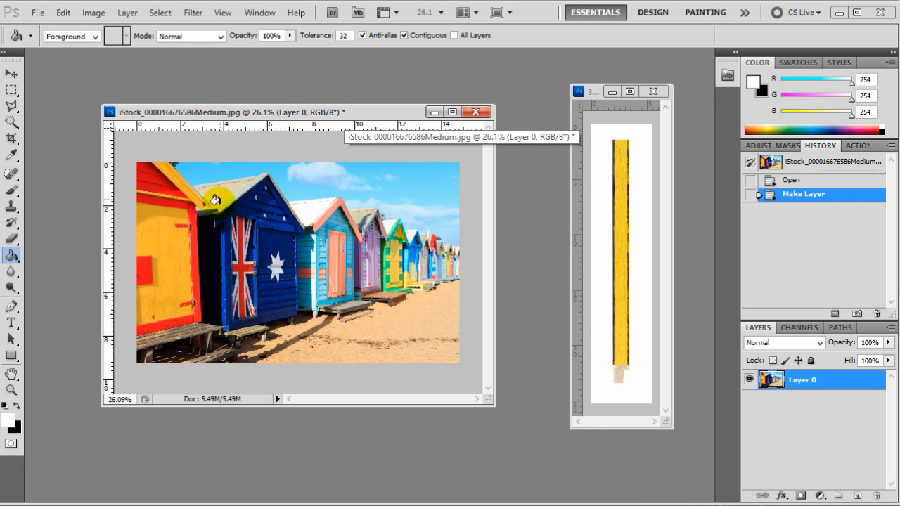
Extend the photo's canvas on all four sides to about 23 × 16 cm with the Crop tool and centre the photo on it.
click(12, 140)
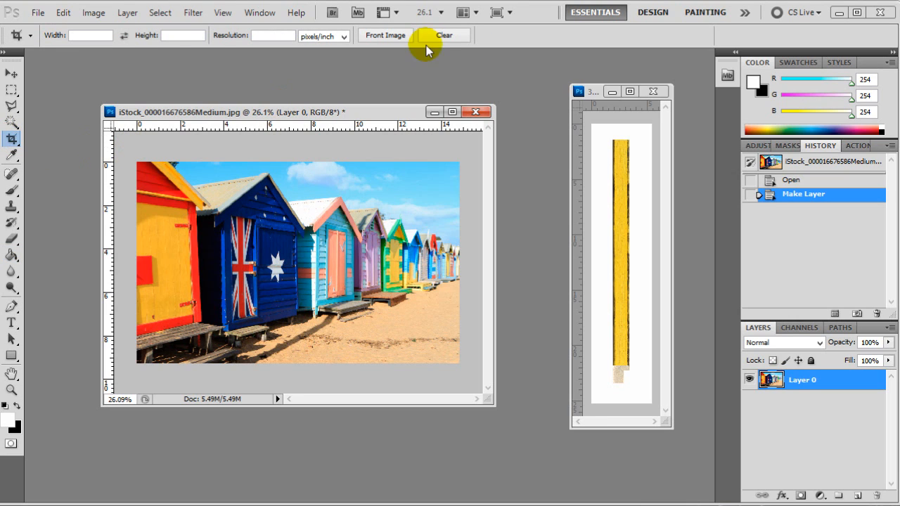
drag(190, 197, 486, 366)
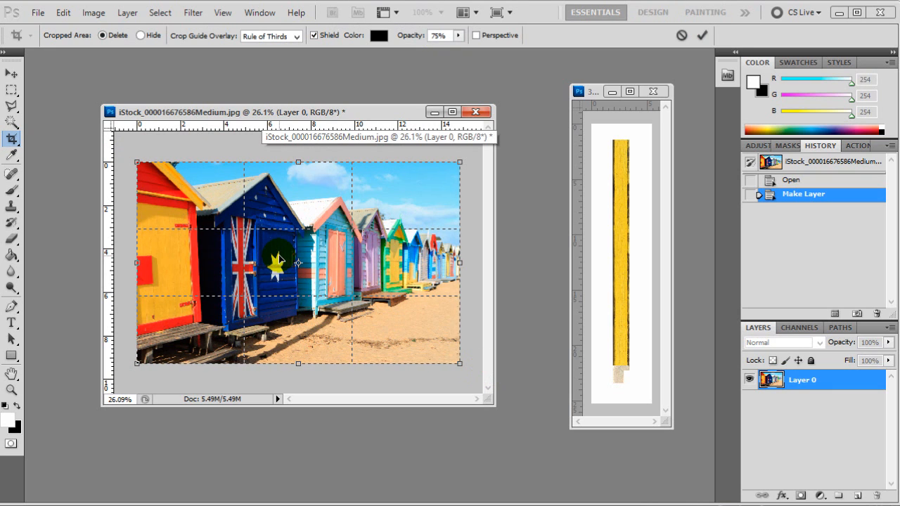
scroll(293, 260, down, 1)
scroll(293, 261, down, 1)
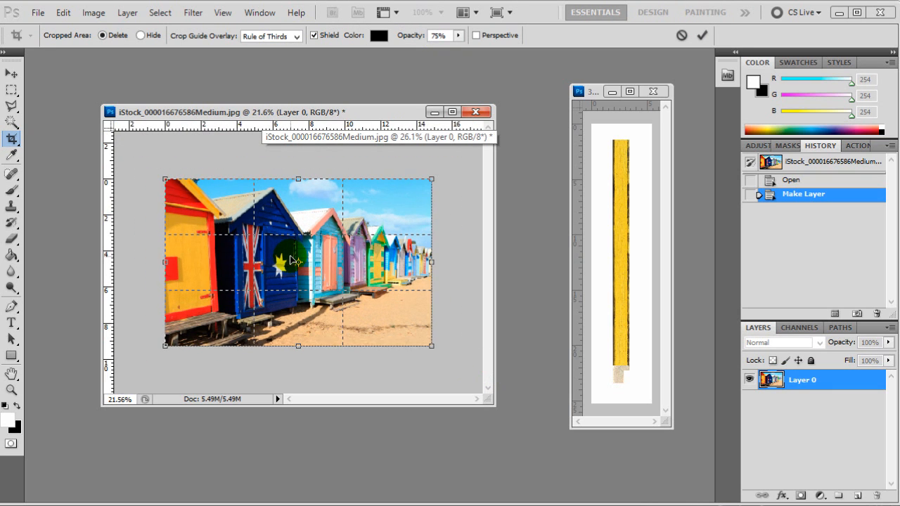
scroll(294, 261, down, 1)
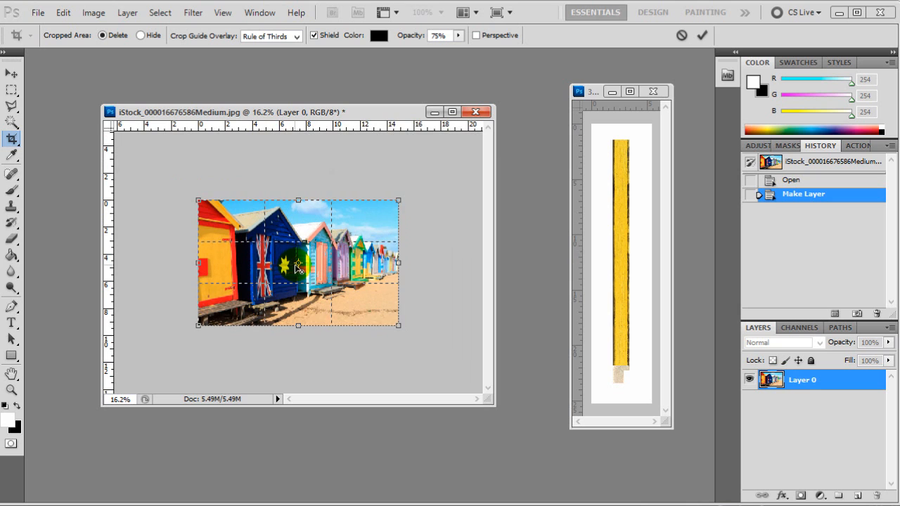
drag(198, 263, 143, 264)
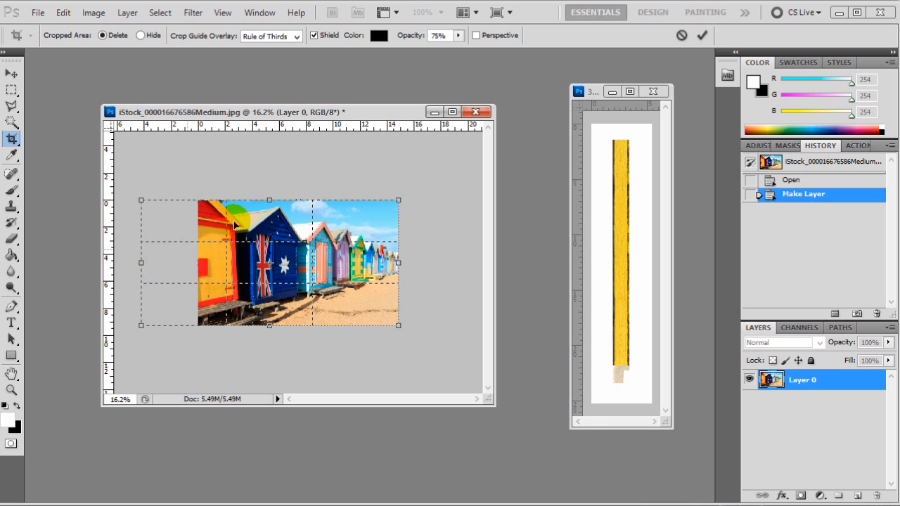
drag(270, 200, 280, 156)
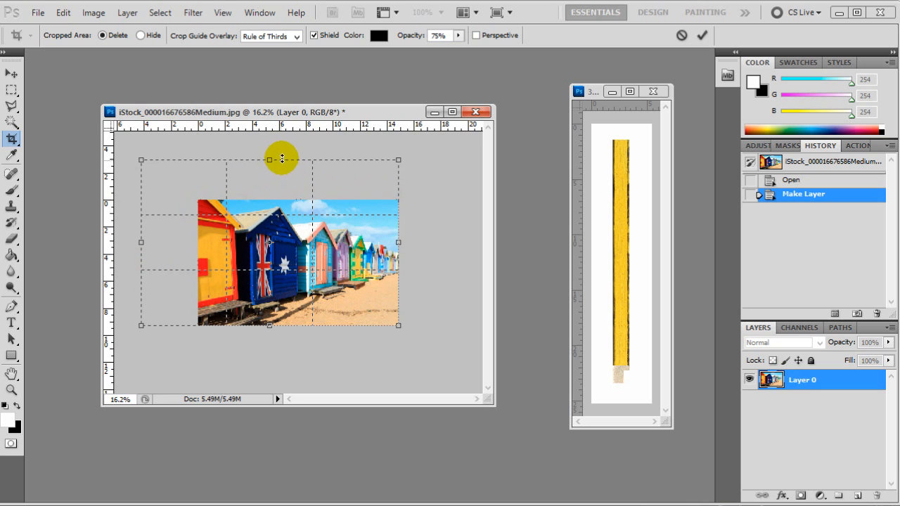
drag(415, 244, 455, 243)
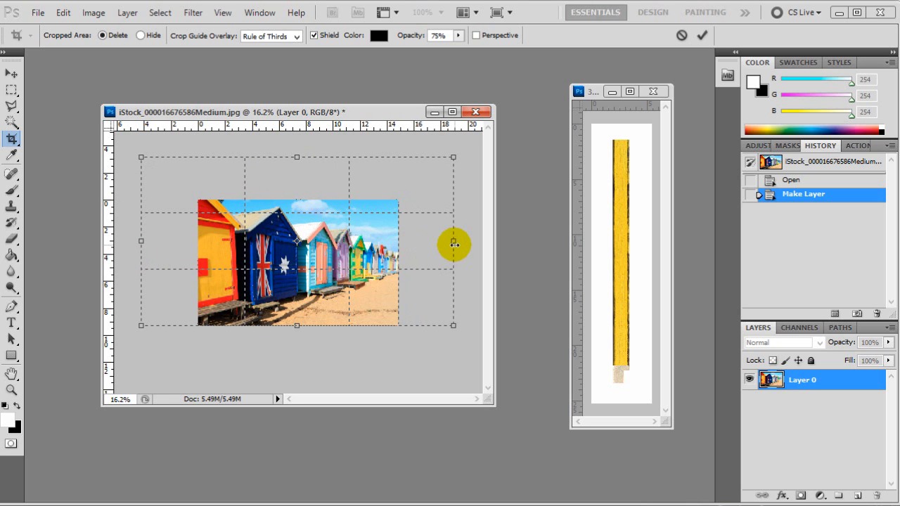
drag(296, 327, 296, 375)
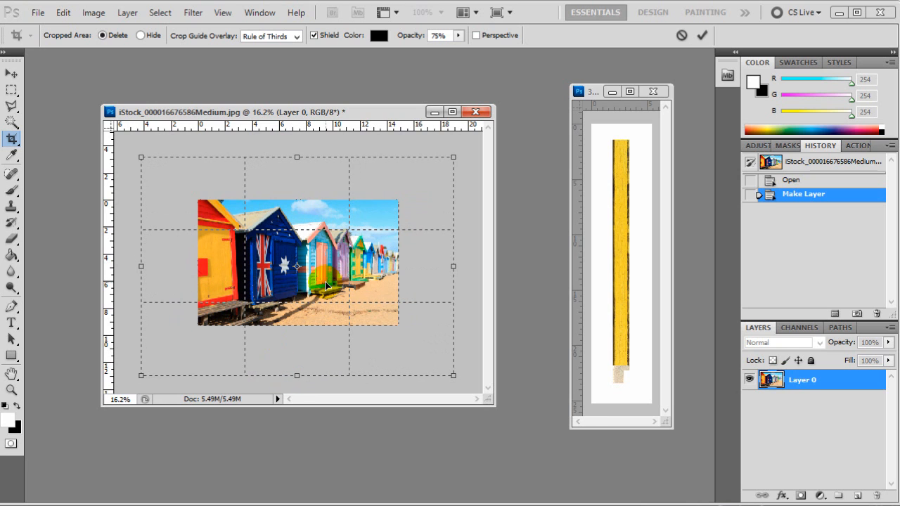
key(Return)
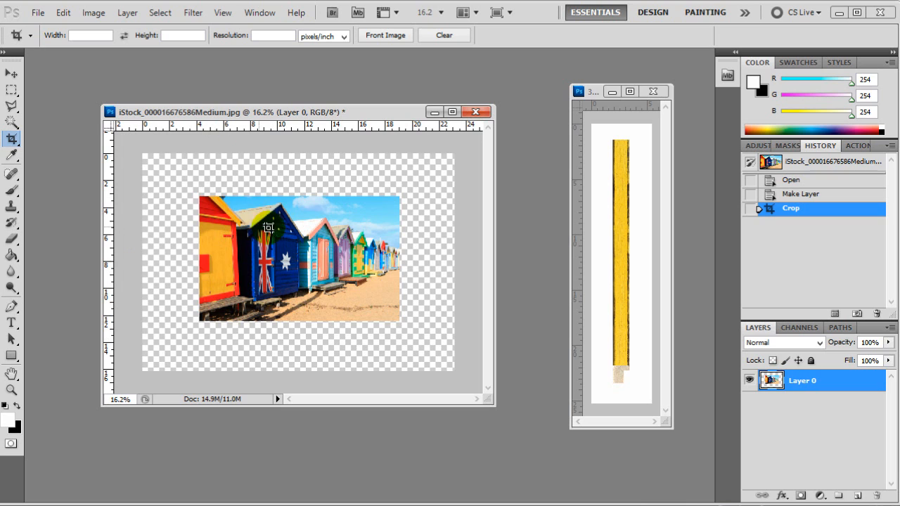
click(10, 72)
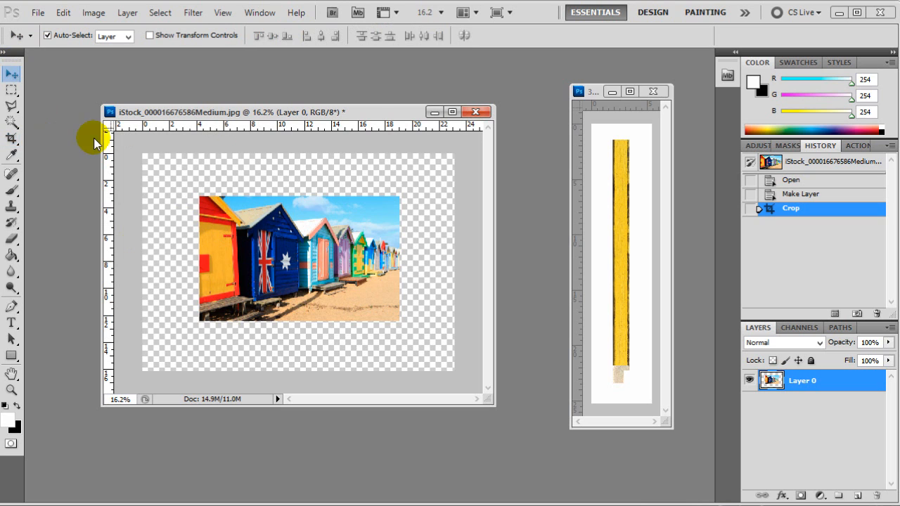
mouse_move(281, 256)
mouse_down()
mouse_move(283, 289)
mouse_move(299, 260)
mouse_move(286, 264)
mouse_up()
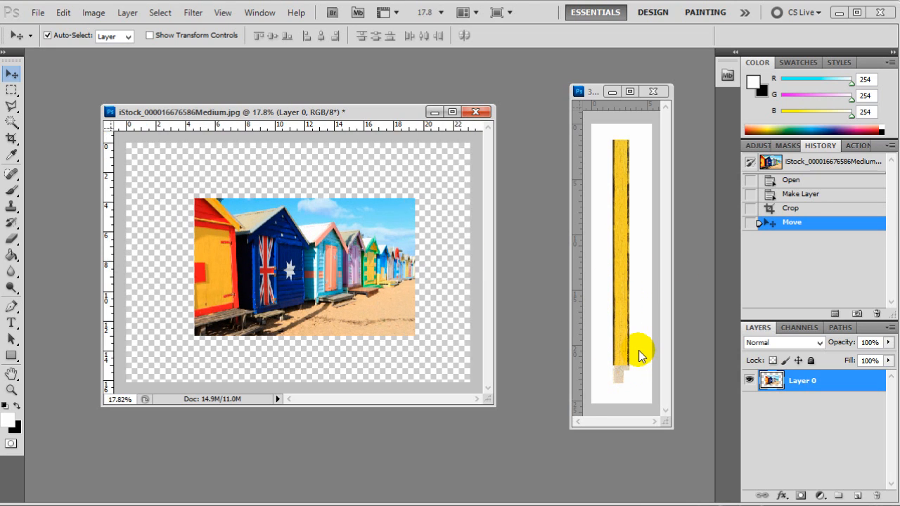
Convert the locked background of the yellow frame moulding image into a regular layer.
click(591, 93)
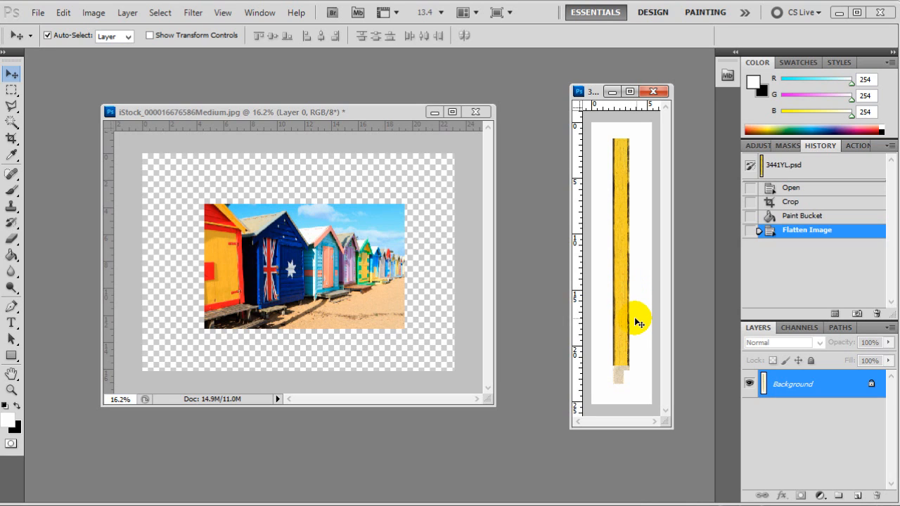
right_click(790, 383)
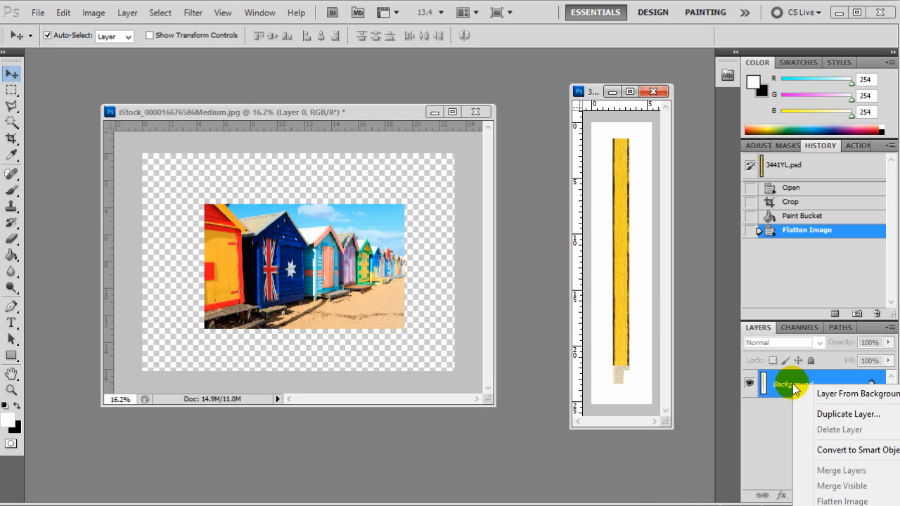
click(813, 395)
click(786, 241)
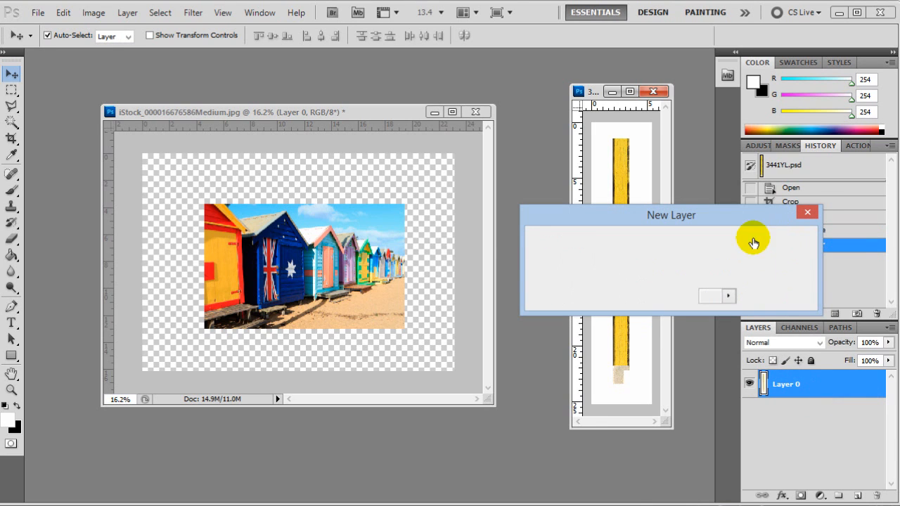
Select the white area around the yellow moulding with the Magic Wand and delete it.
click(12, 123)
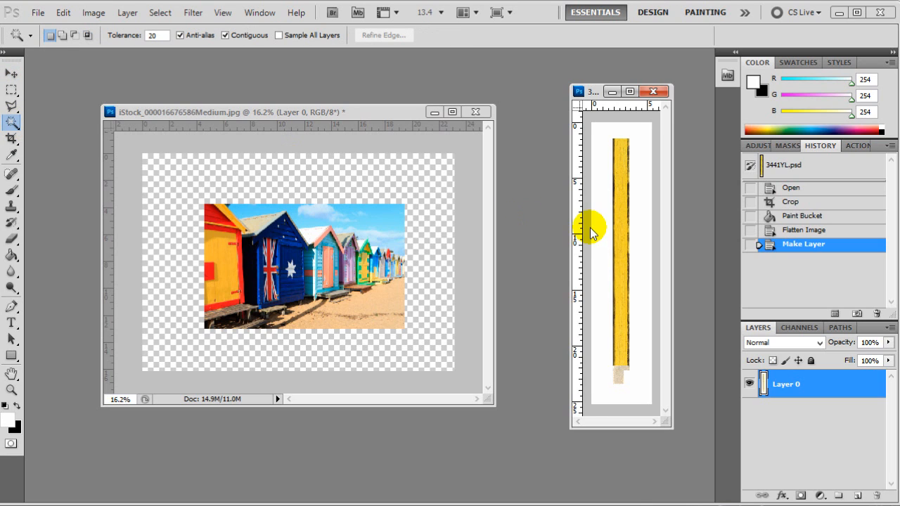
click(638, 285)
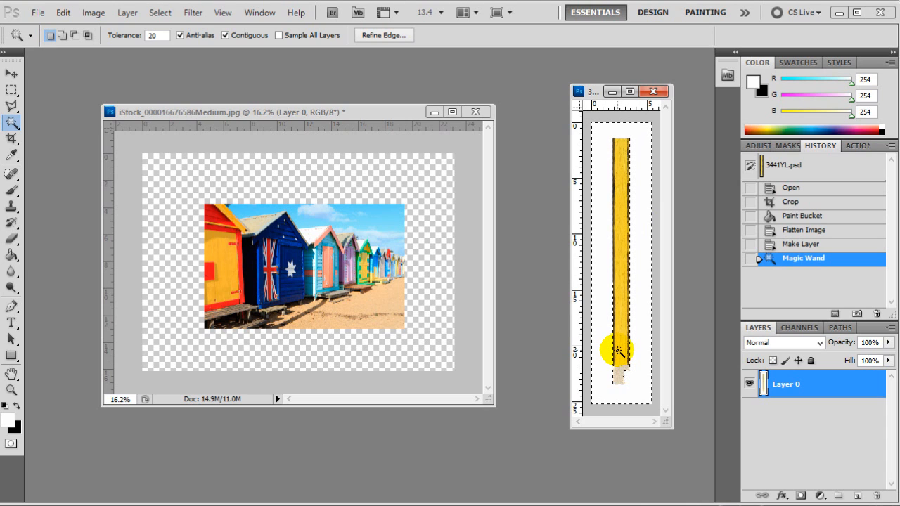
key(Delete)
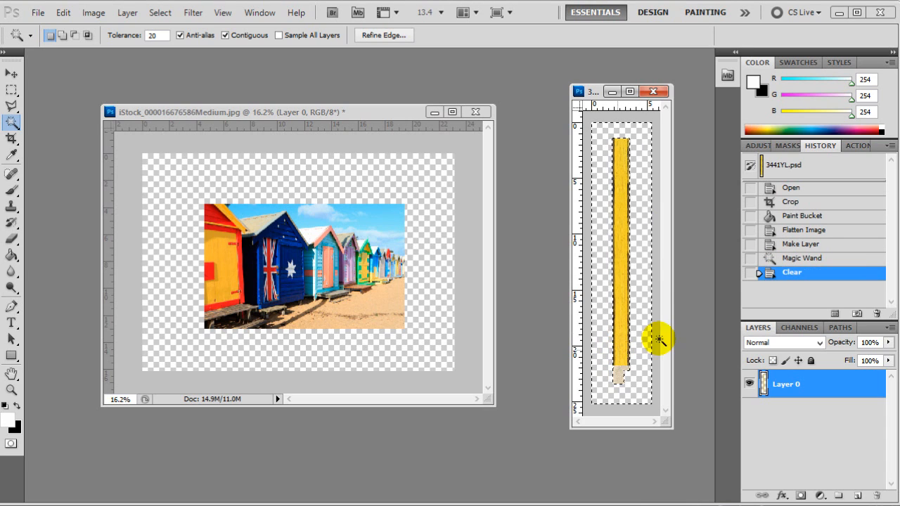
Select most of the yellow moulding strip's length with a rectangular marquee and paste a copy of it into the beach hut photo.
click(12, 89)
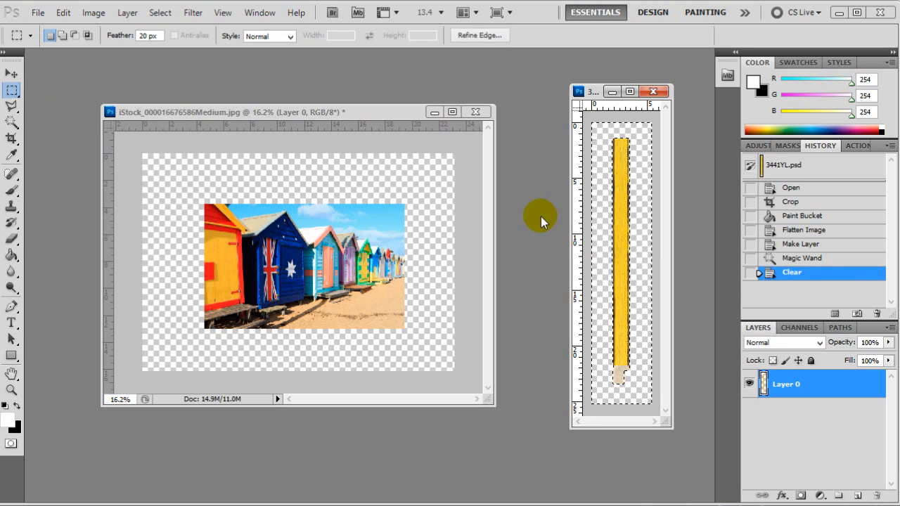
click(605, 217)
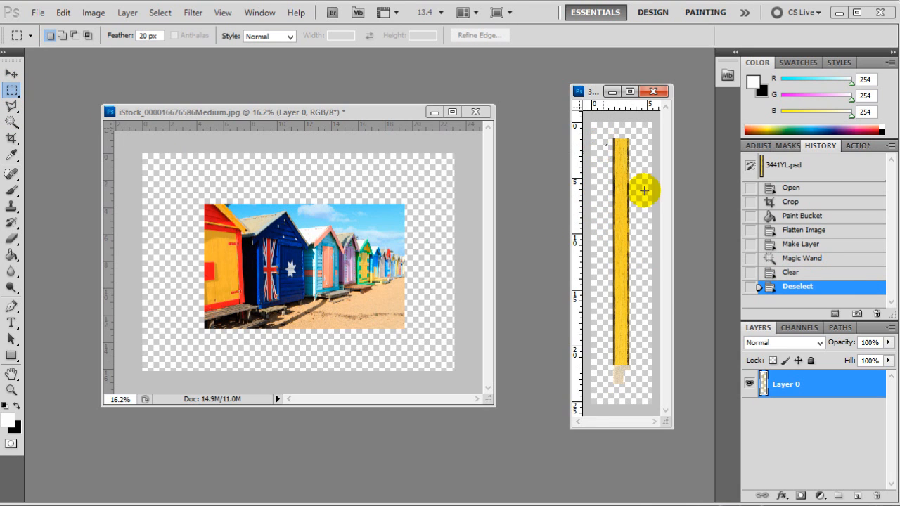
drag(639, 354, 639, 354)
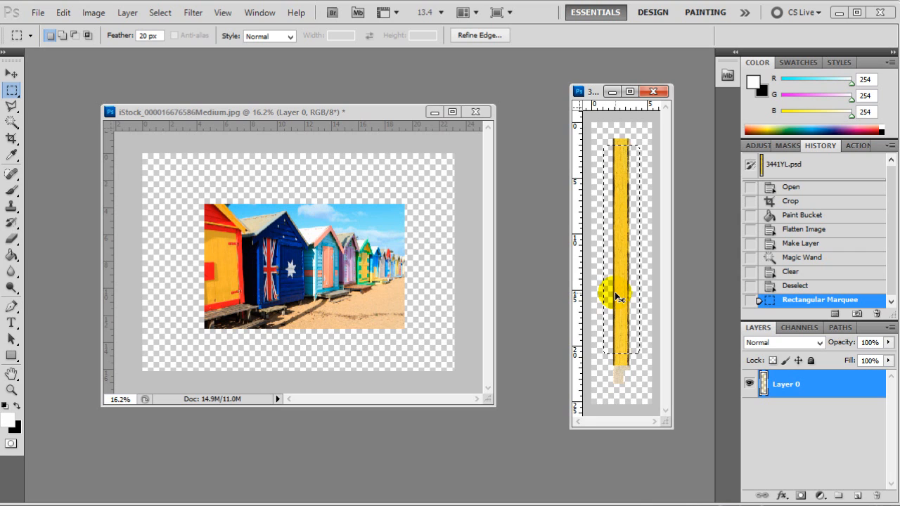
click(362, 114)
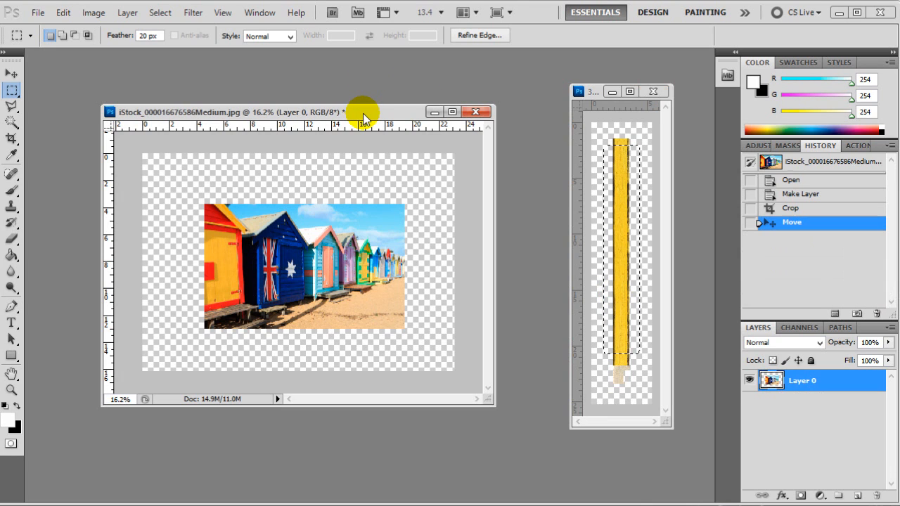
key(ctrl+v)
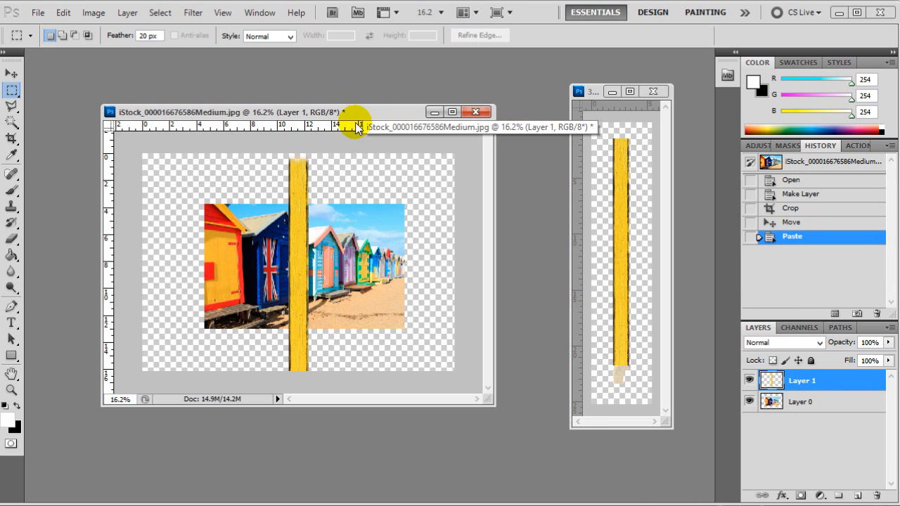
Move the pasted yellow moulding strip off the photo into the empty canvas area on its left.
click(12, 73)
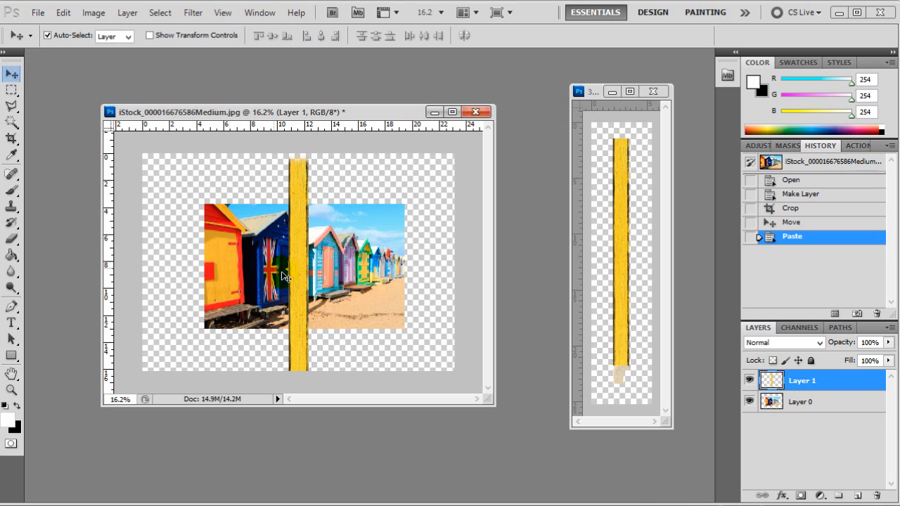
drag(296, 281, 186, 248)
drag(180, 251, 175, 255)
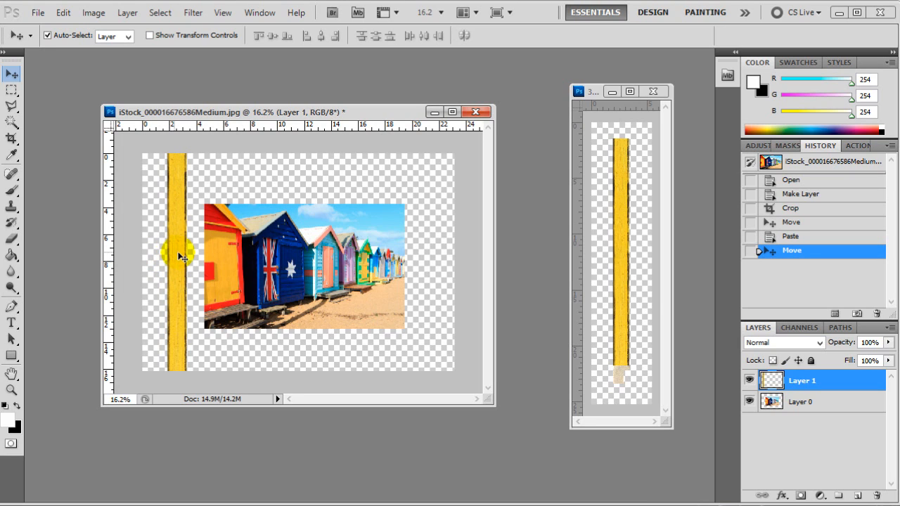
Scale the yellow strip proportionally to about 64% and place it near the canvas's left edge.
click(63, 13)
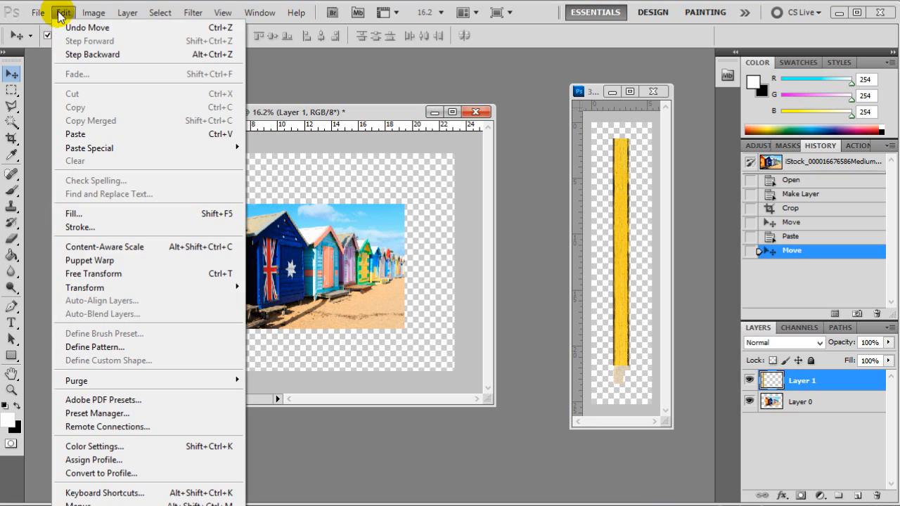
mouse_move(116, 288)
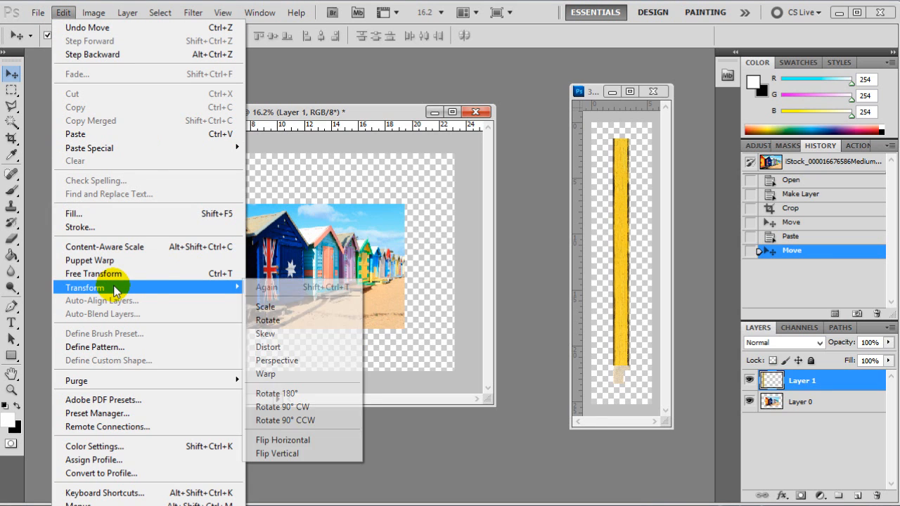
click(262, 307)
click(256, 37)
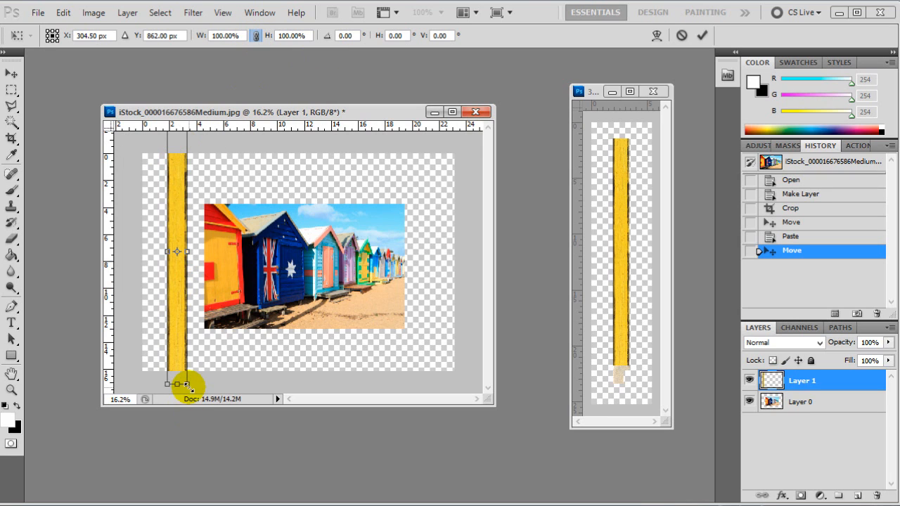
drag(177, 378, 173, 306)
drag(176, 259, 162, 310)
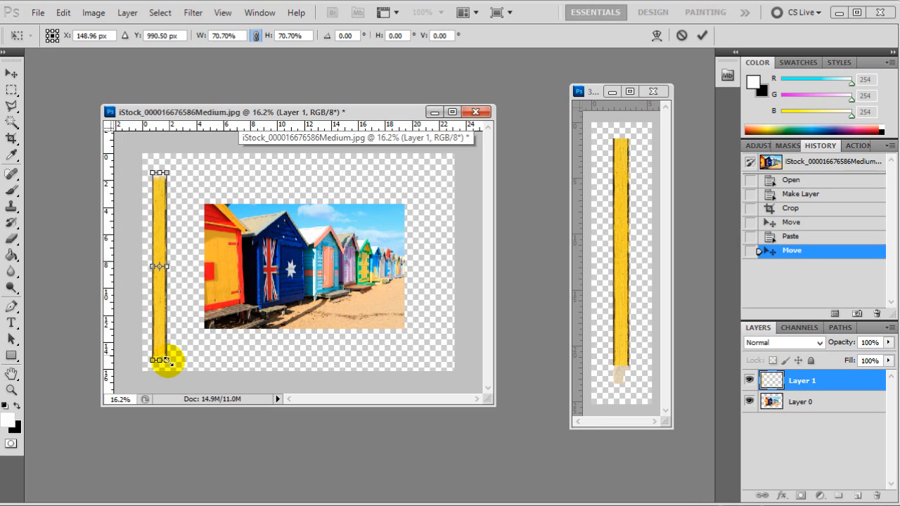
drag(166, 356, 168, 350)
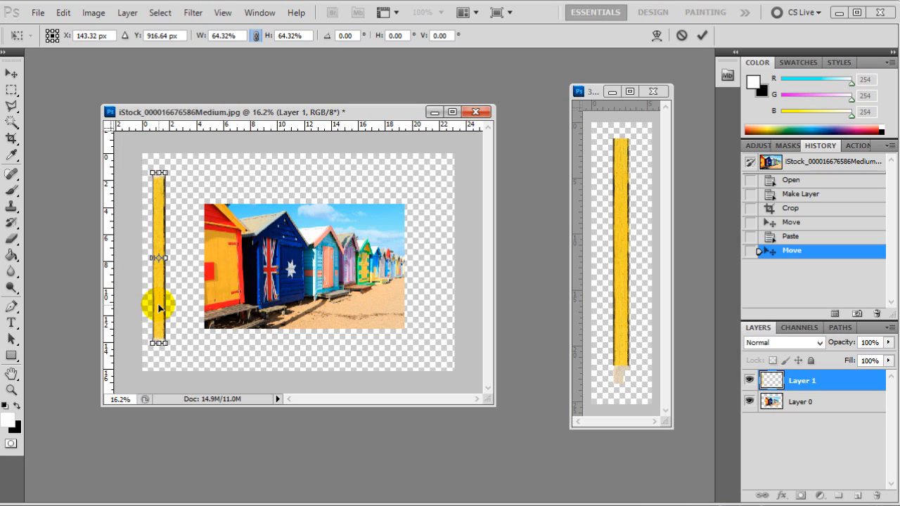
key(Return)
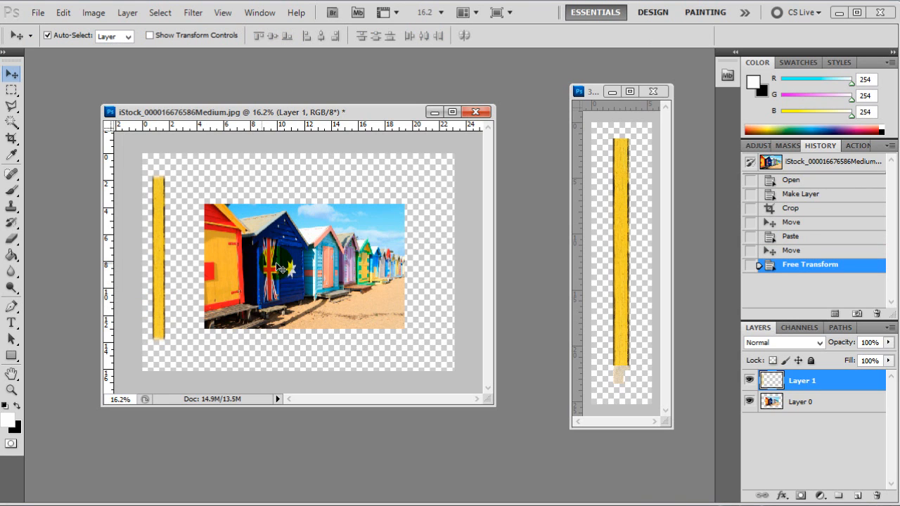
Switch the active layer back and forth between the beach hut photo and the yellow strip.
click(281, 268)
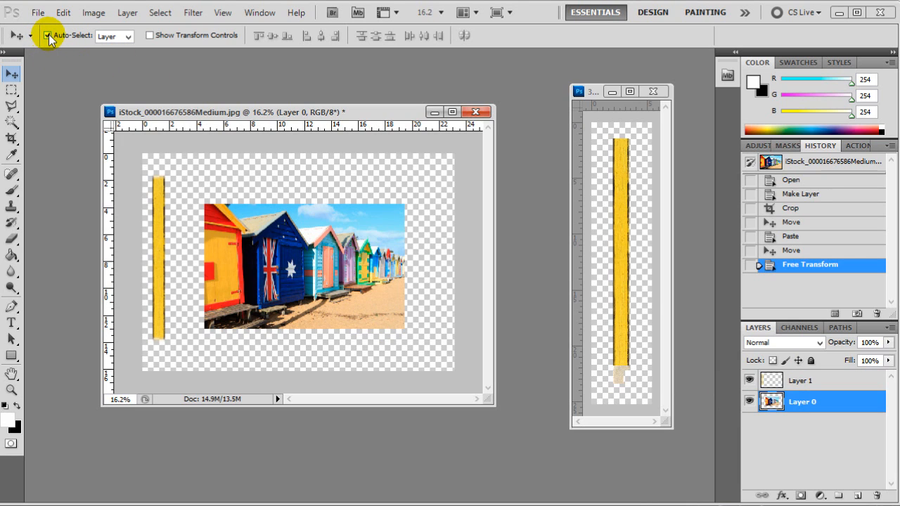
click(160, 224)
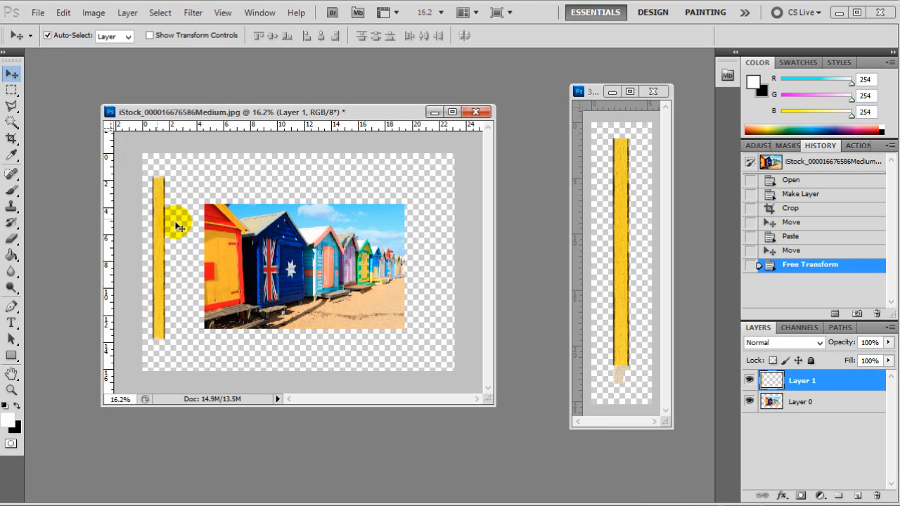
click(288, 256)
click(837, 384)
click(830, 399)
click(828, 378)
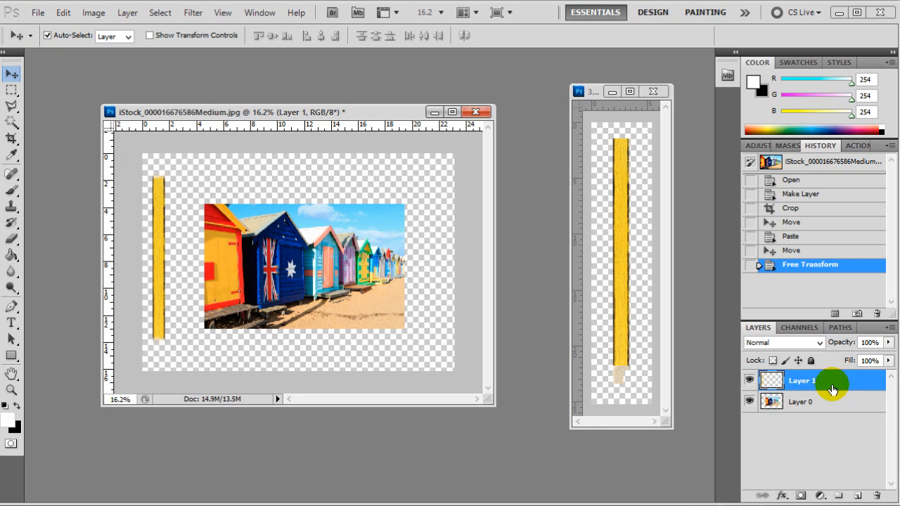
Scale the beach hut photo proportionally to about 71% and shift the yellow strip slightly towards it.
click(344, 306)
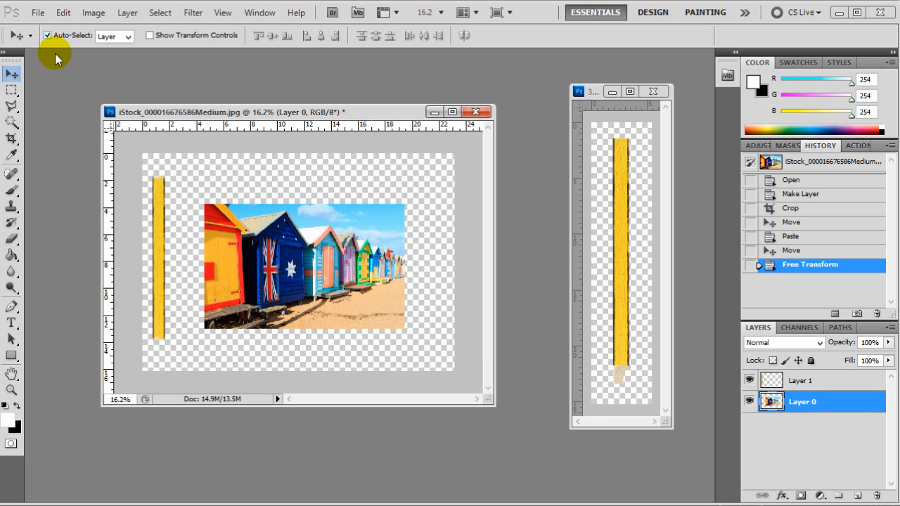
click(63, 13)
mouse_move(117, 287)
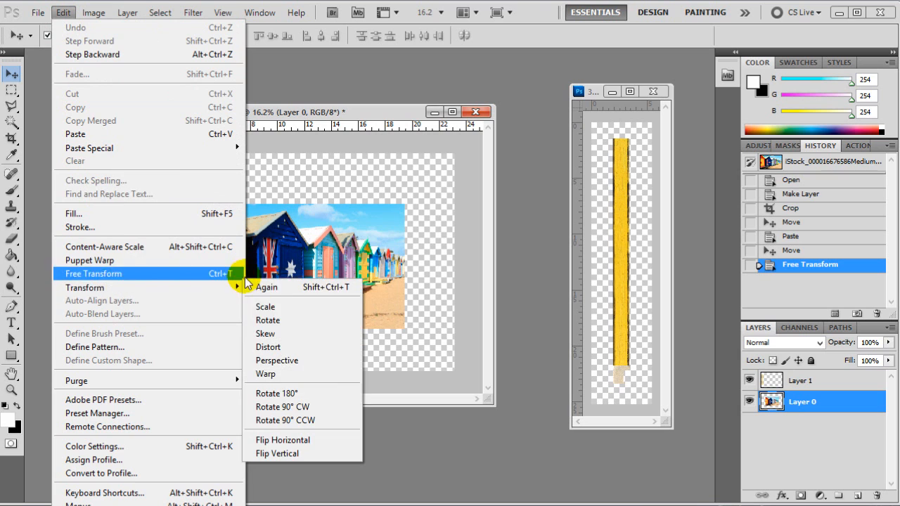
click(287, 307)
click(255, 35)
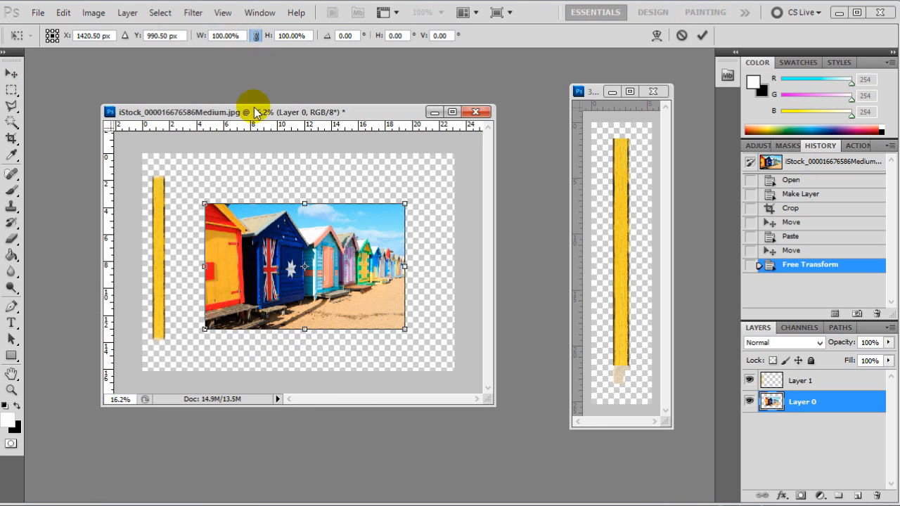
drag(204, 204, 261, 244)
drag(362, 281, 309, 253)
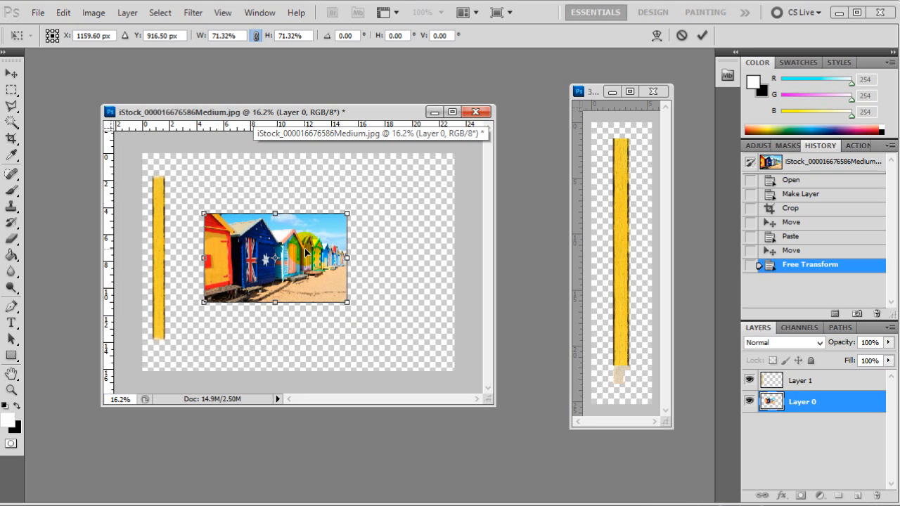
key(Return)
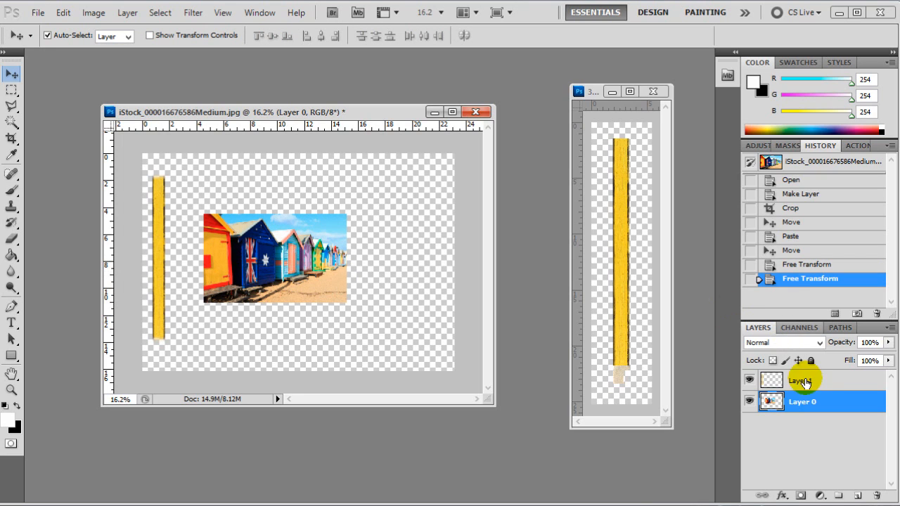
click(816, 383)
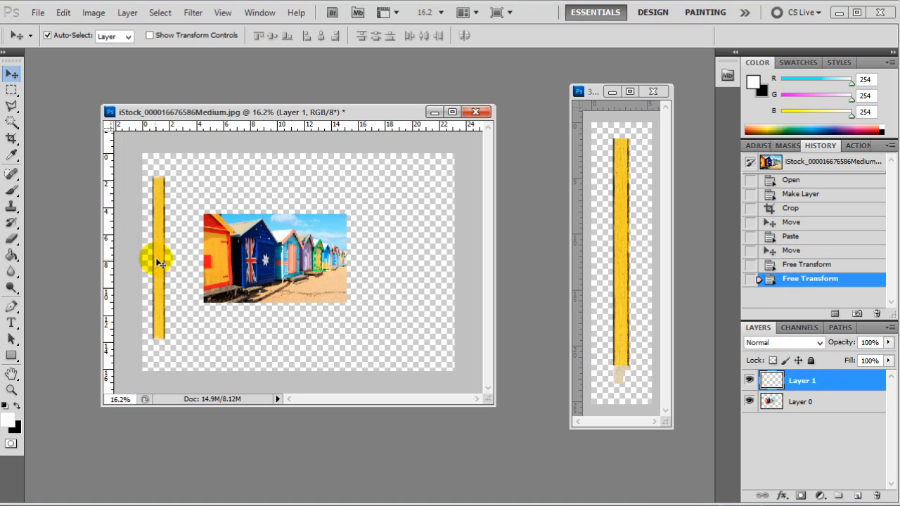
mouse_move(160, 247)
mouse_down()
mouse_move(184, 243)
mouse_move(169, 242)
mouse_up()
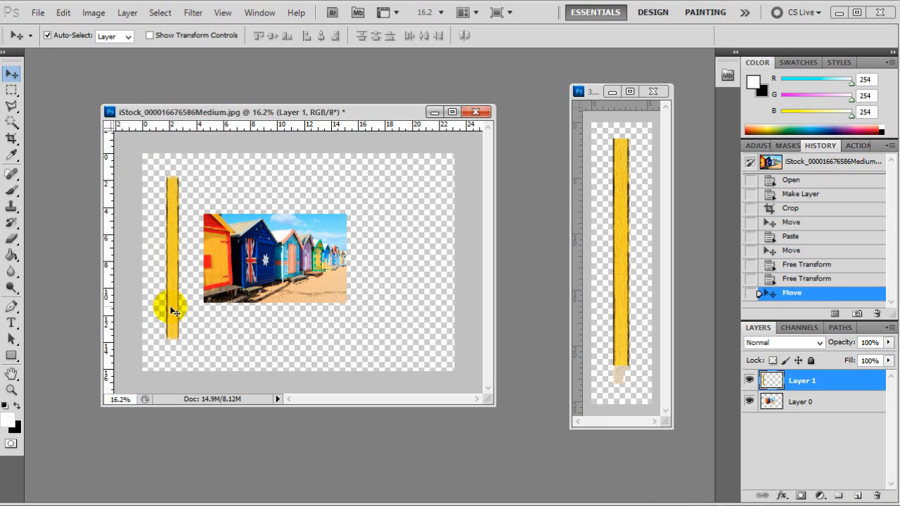
Draw a Ruler line about 11.66 cm long down the yellow strip's inner edge and straighten the image by it.
click(12, 127)
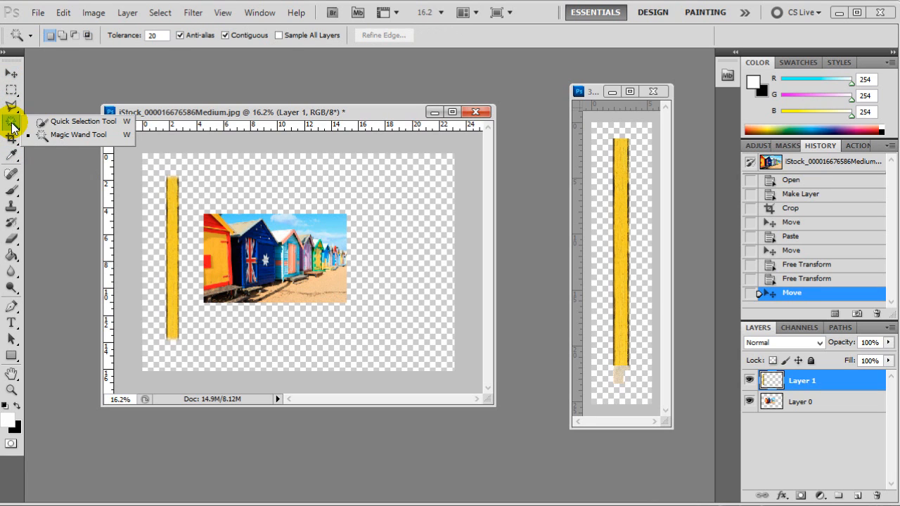
click(12, 144)
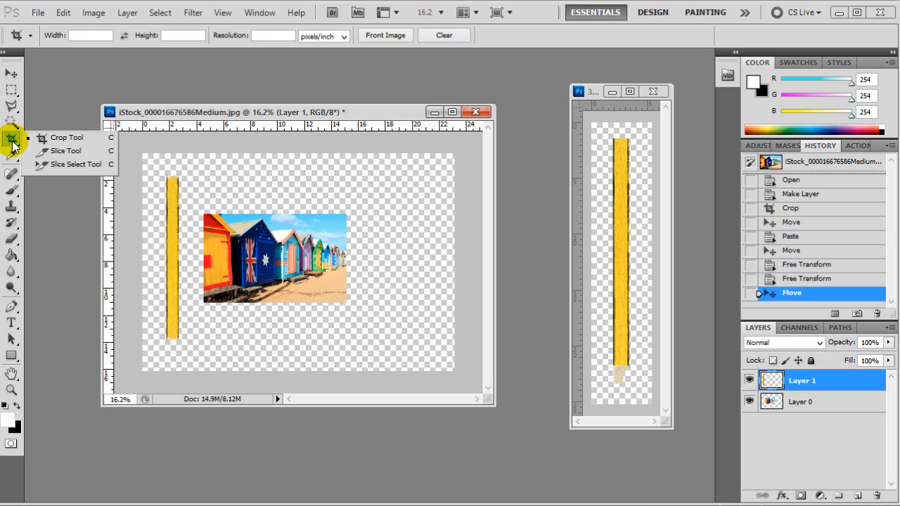
click(12, 106)
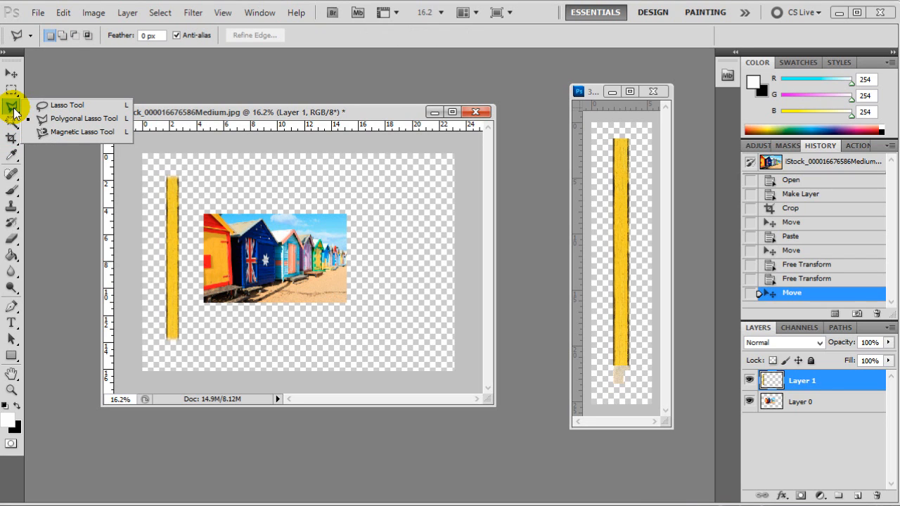
click(12, 157)
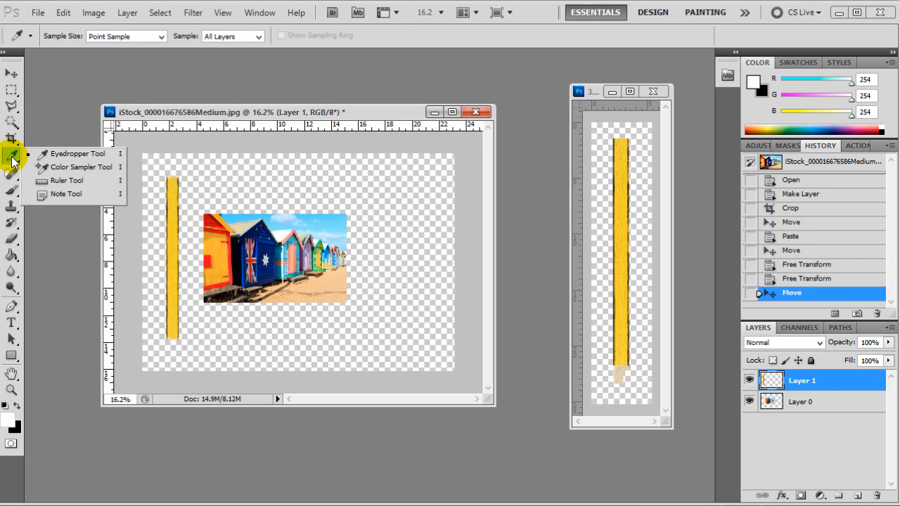
click(63, 183)
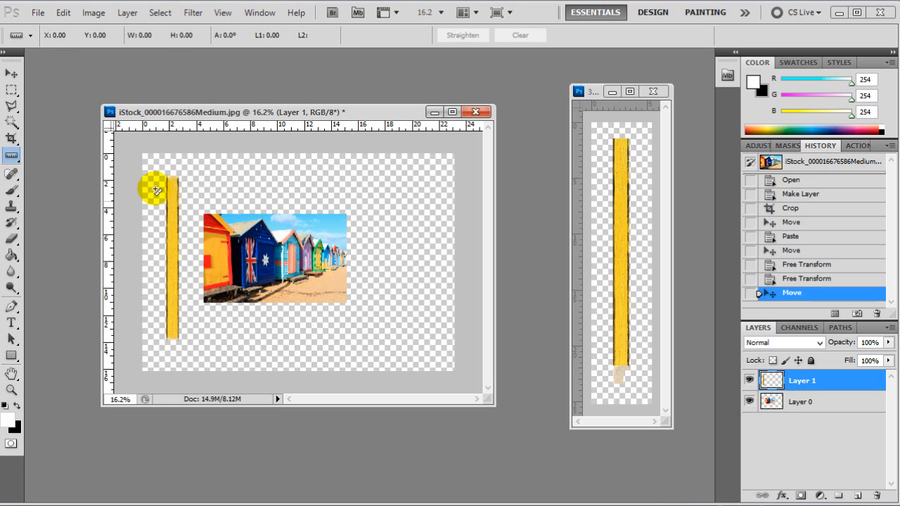
scroll(163, 199, up, 7)
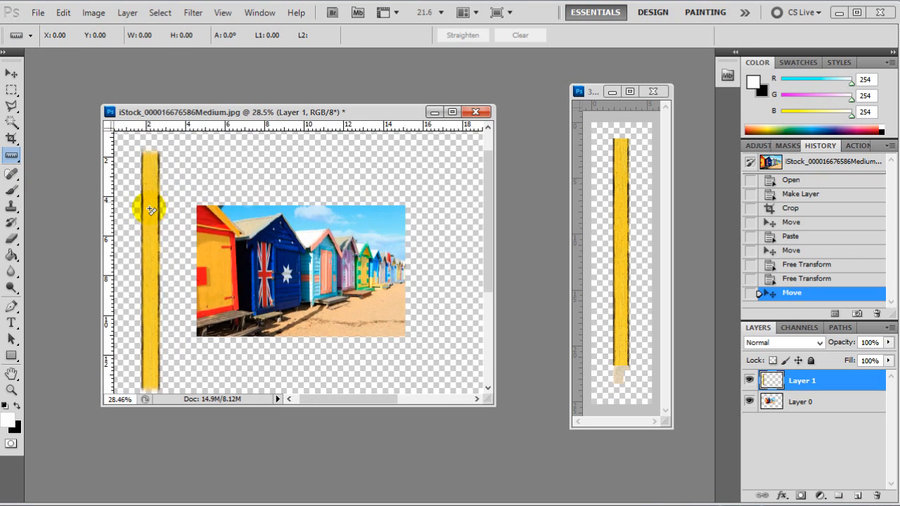
scroll(478, 225, up, 5)
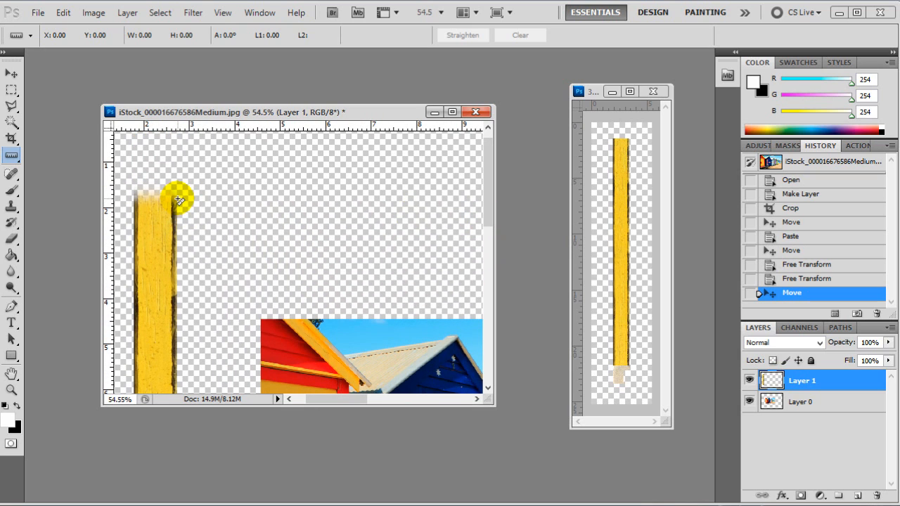
drag(180, 201, 177, 275)
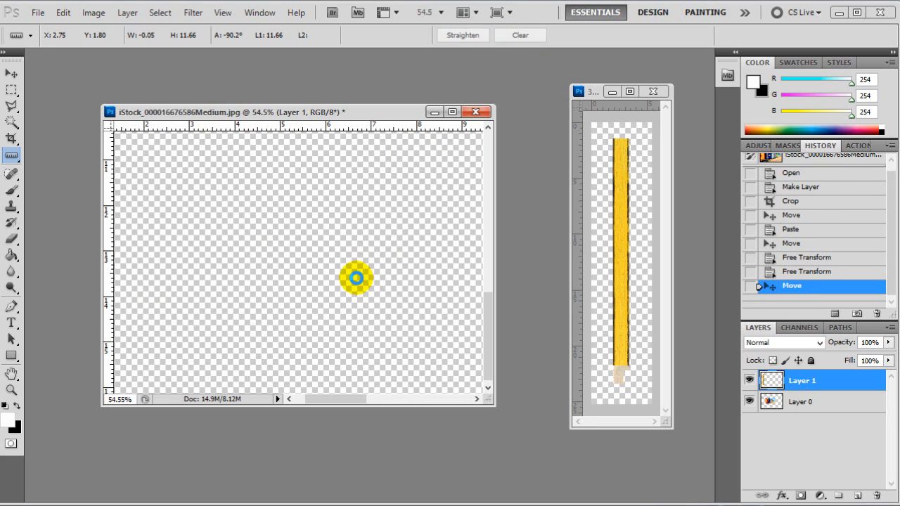
scroll(355, 283, down, 1)
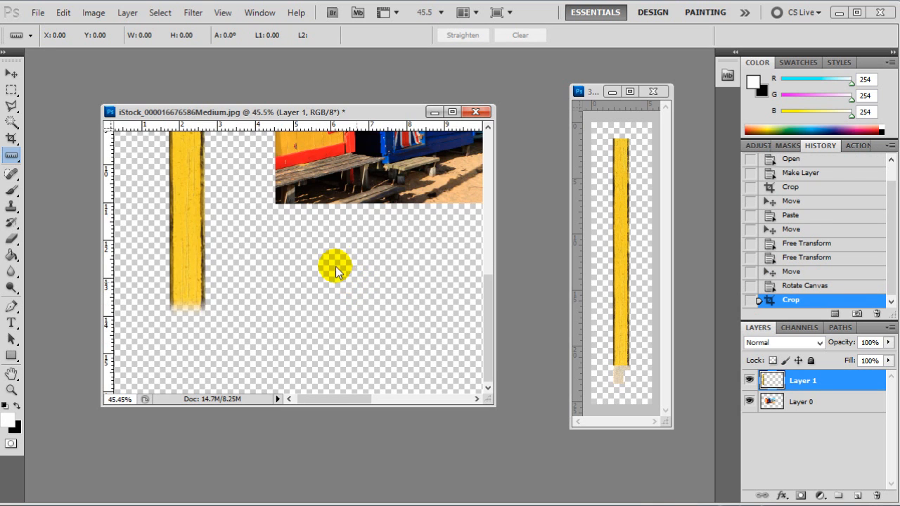
scroll(334, 239, down, 4)
scroll(274, 253, down, 1)
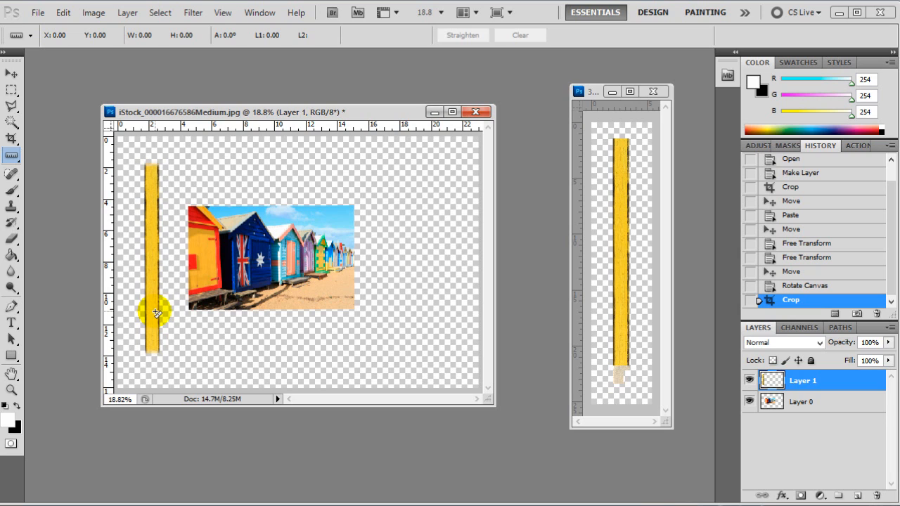
Move the yellow strip close to the canvas's left edge and the photo to the middle of the canvas.
click(11, 155)
click(46, 154)
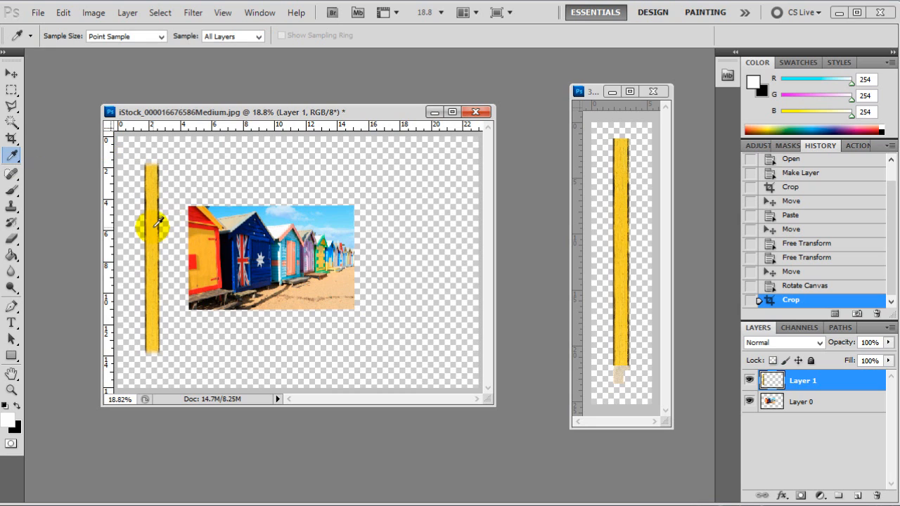
click(11, 73)
drag(155, 241, 135, 240)
drag(278, 260, 355, 272)
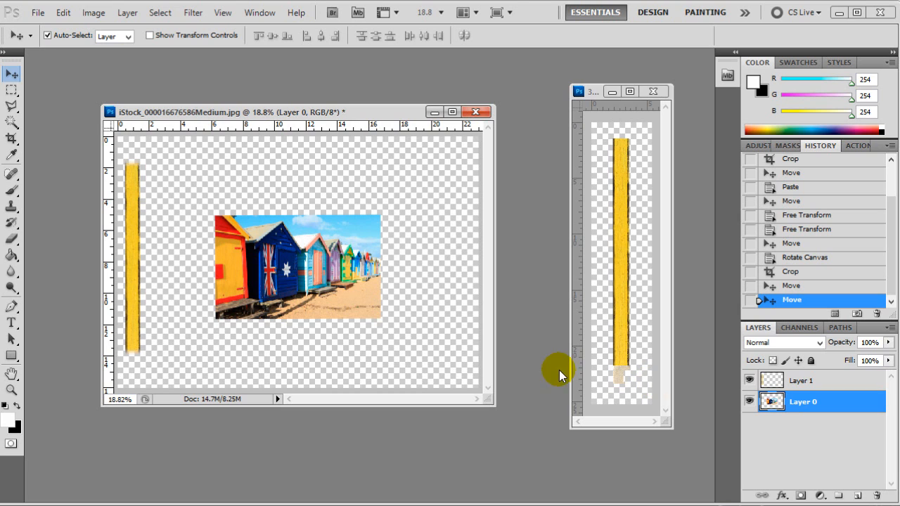
Add a new empty layer directly above the photo layer with the default settings.
click(128, 13)
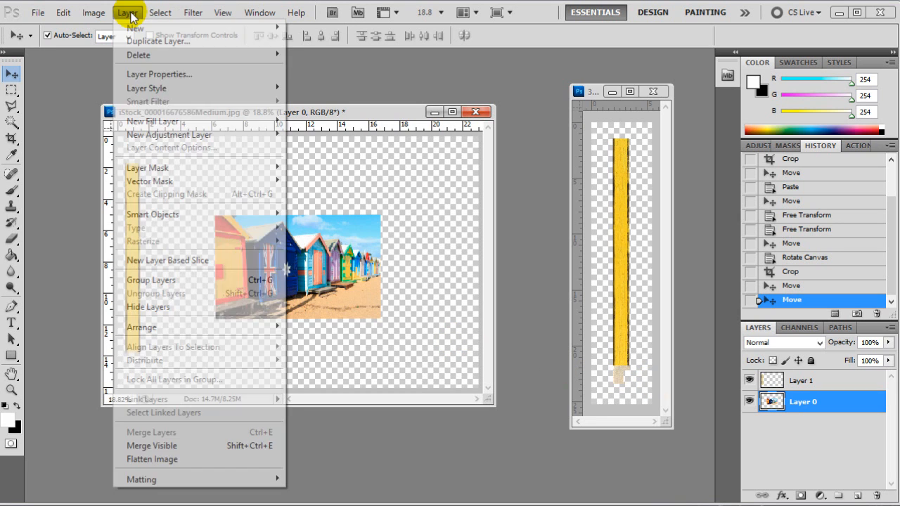
mouse_move(134, 27)
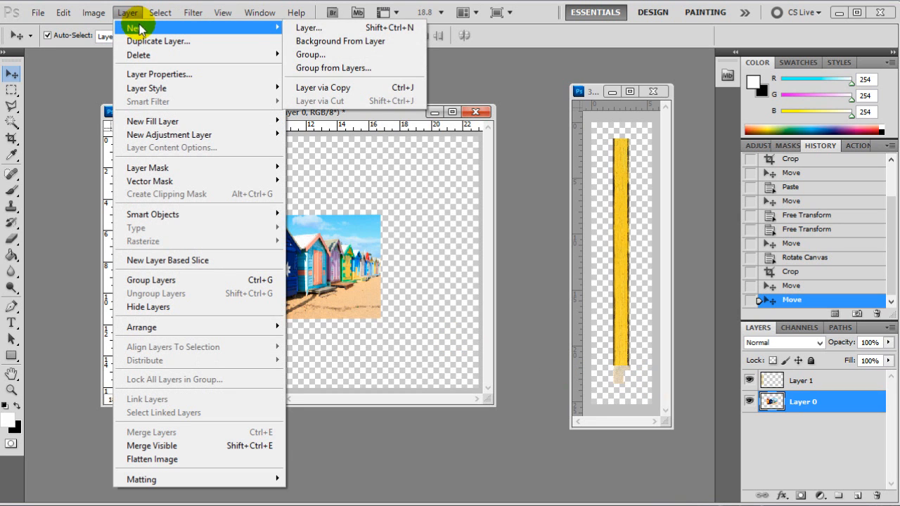
click(307, 28)
click(783, 236)
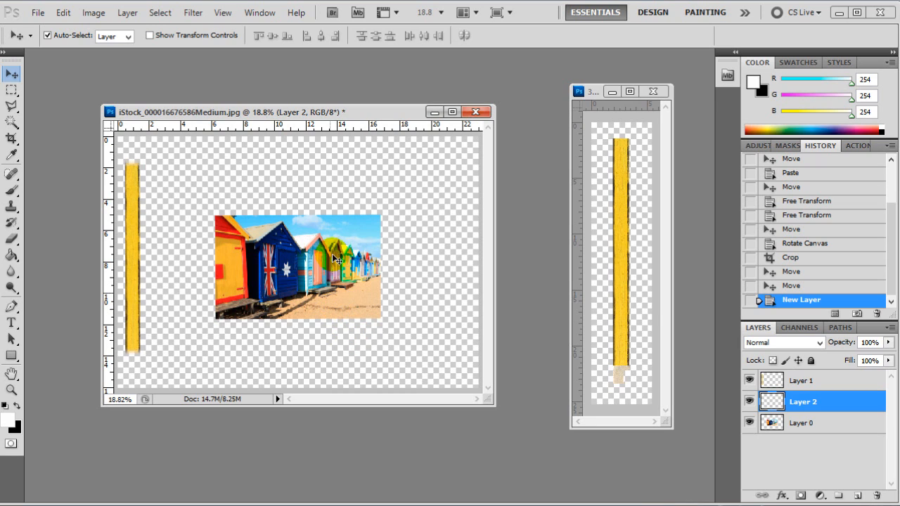
click(12, 157)
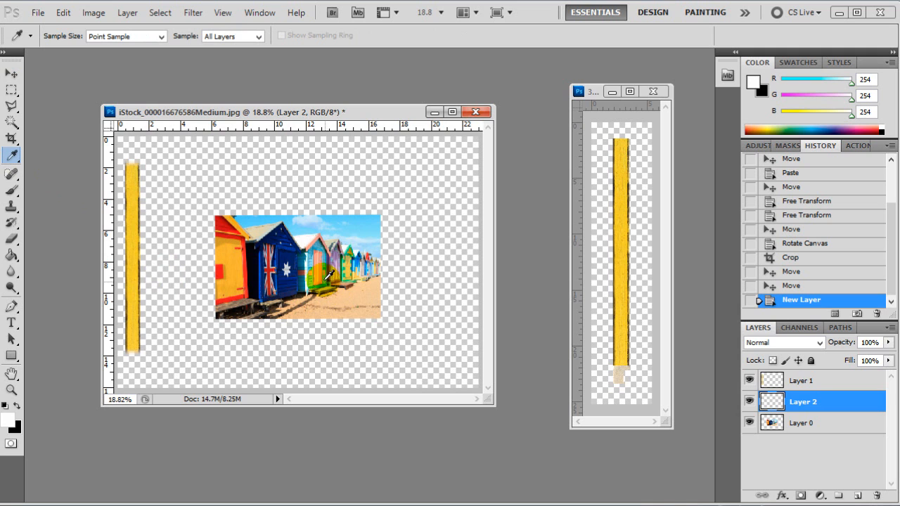
scroll(305, 249, up, 2)
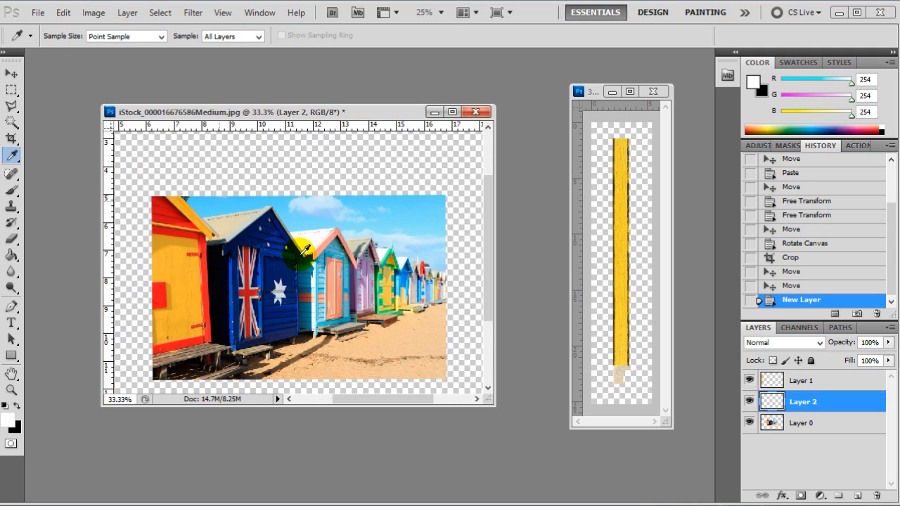
scroll(305, 249, up, 3)
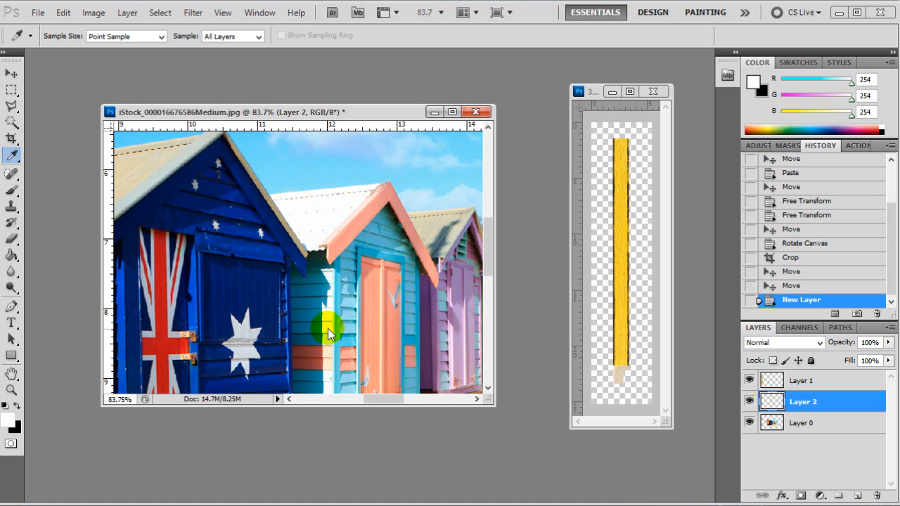
scroll(335, 304, down, 1)
scroll(335, 304, down, 12)
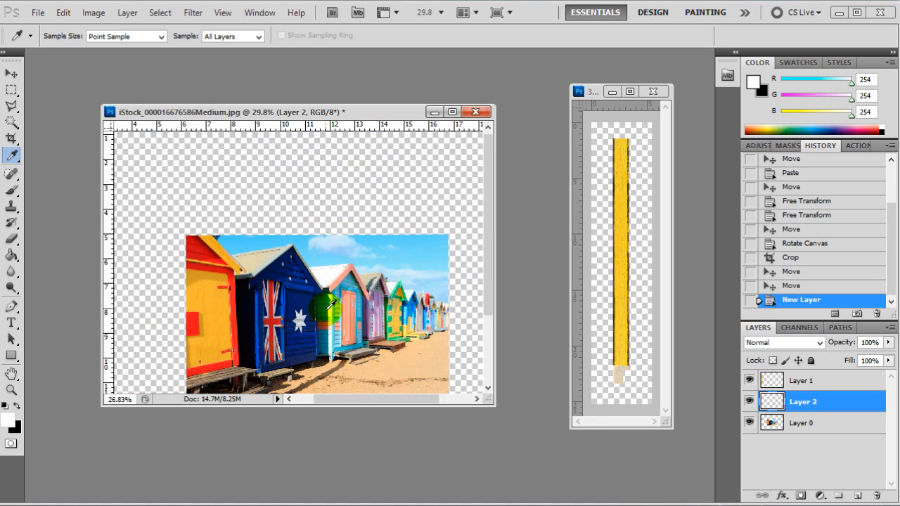
Fill Layer 2 with the white foreground colour using the Paint Bucket and move the photo layer above it.
click(10, 257)
click(288, 210)
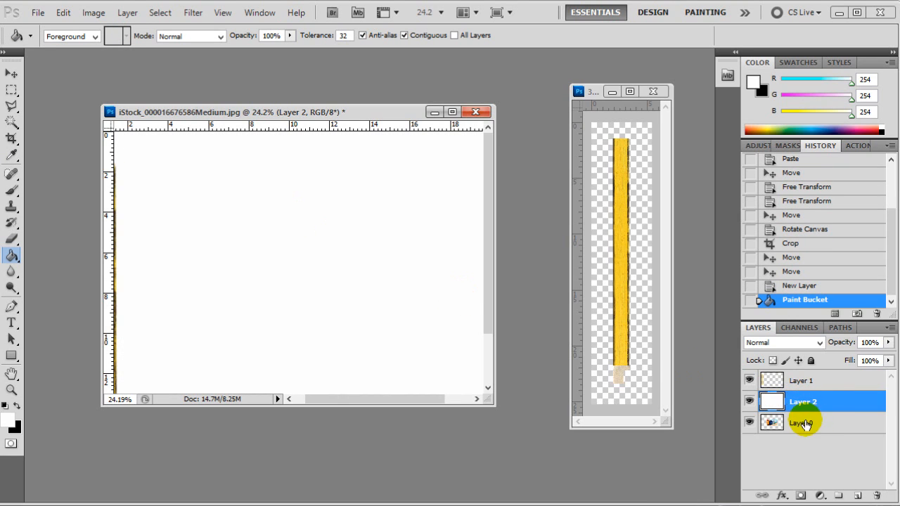
drag(824, 420, 827, 392)
scroll(283, 283, down, 4)
scroll(276, 279, up, 4)
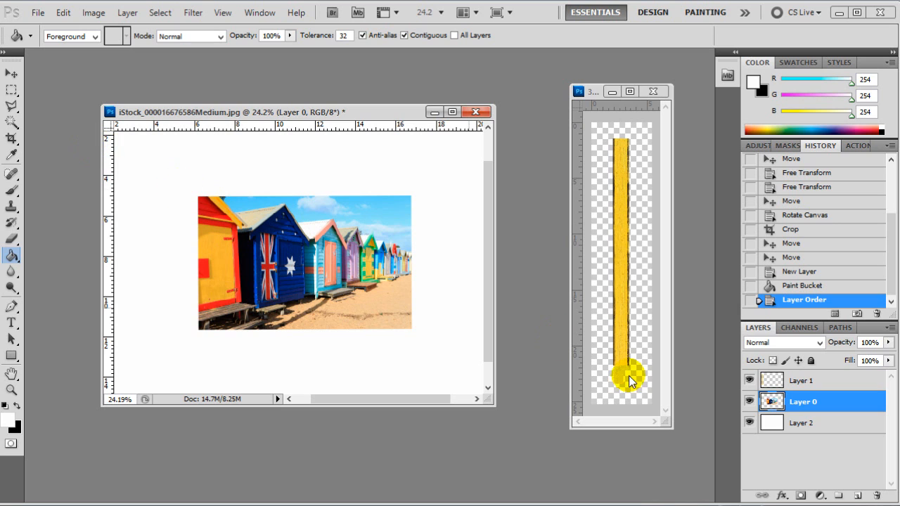
Add a new empty layer with the default settings and move it to the bottom of the layer stack.
click(127, 13)
mouse_move(223, 28)
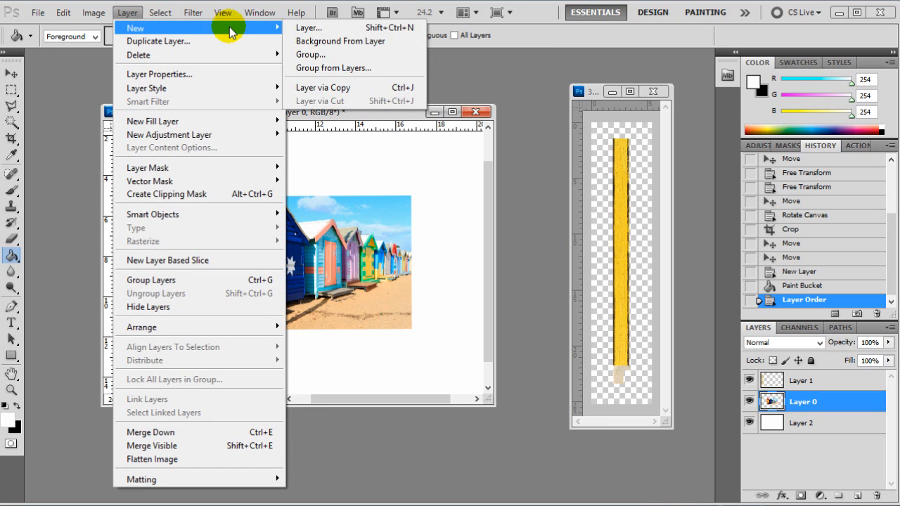
click(308, 28)
click(783, 243)
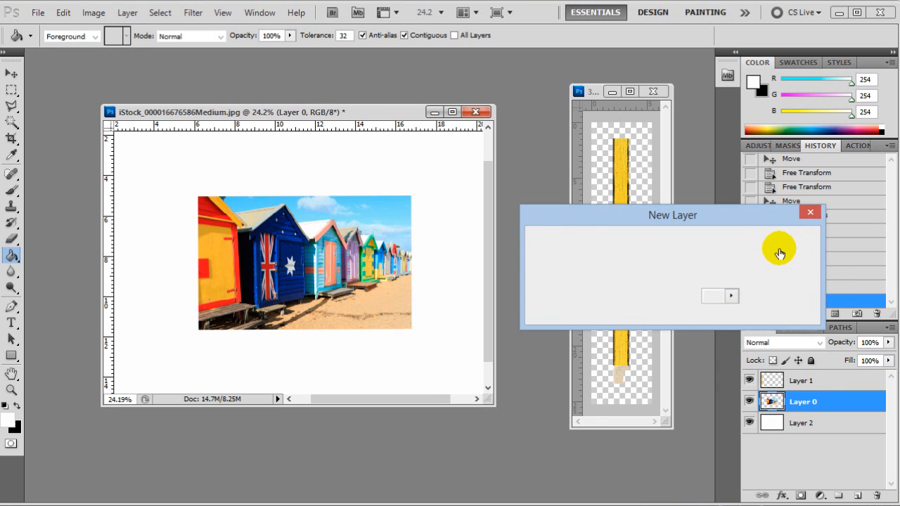
drag(838, 406, 834, 458)
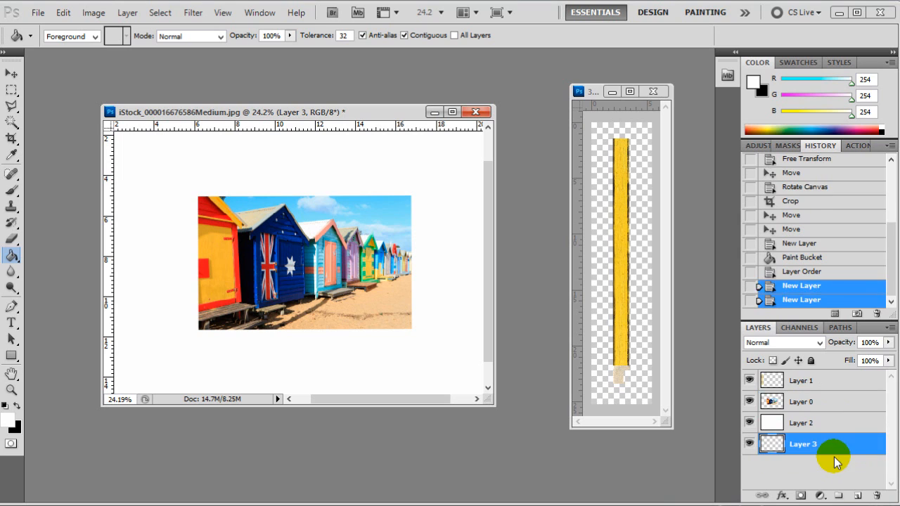
With the white layer temporarily hidden, fill Layer 3 with a sand colour (RGB 230, 195, 148) sampled from the beach in the photo.
click(750, 423)
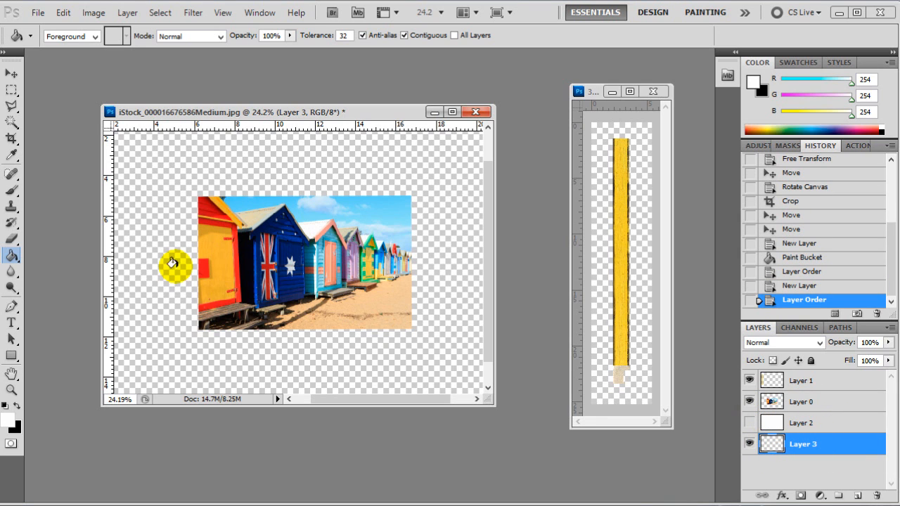
click(10, 154)
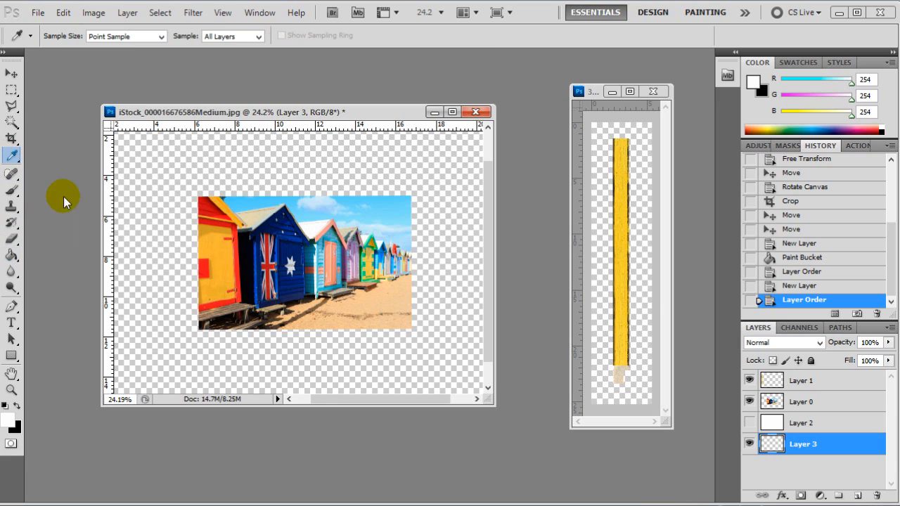
drag(321, 268, 398, 301)
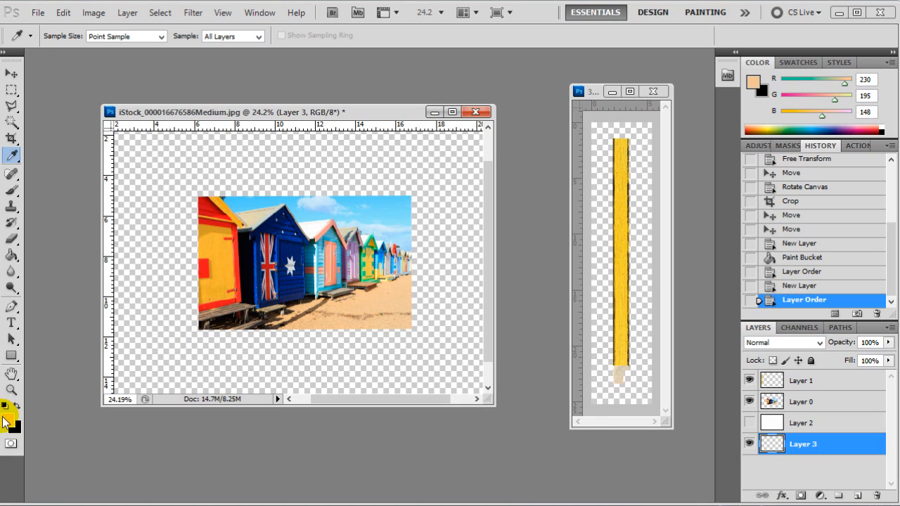
click(11, 255)
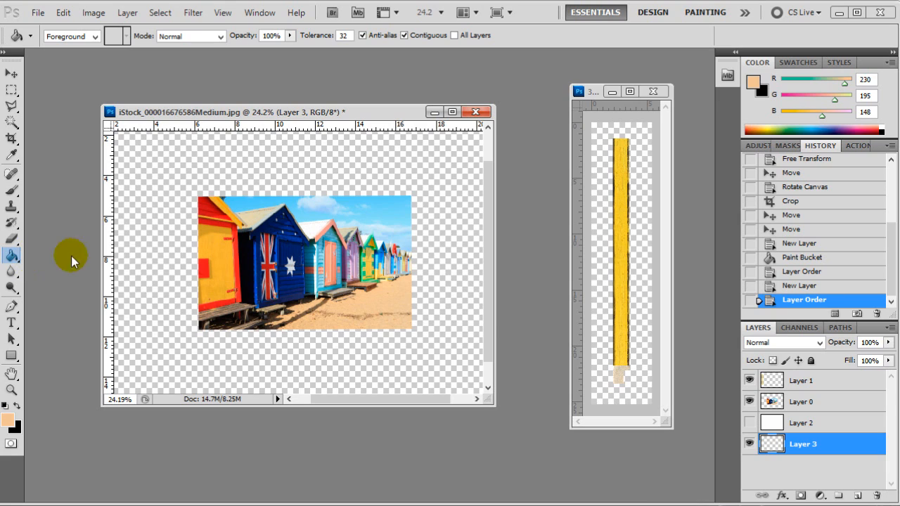
click(139, 251)
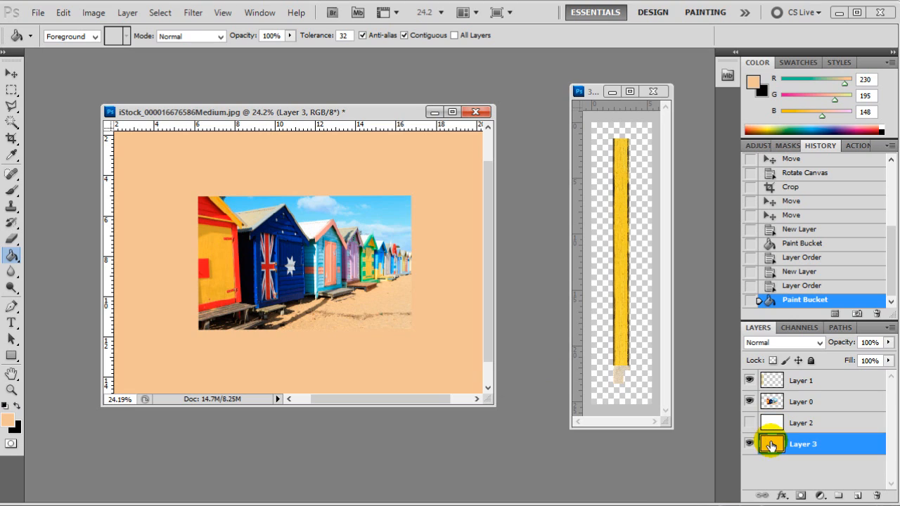
click(750, 423)
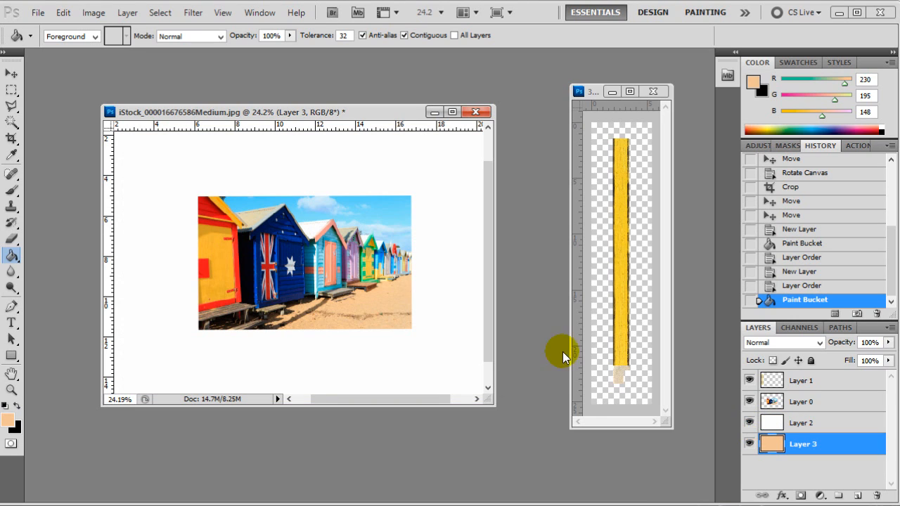
click(12, 92)
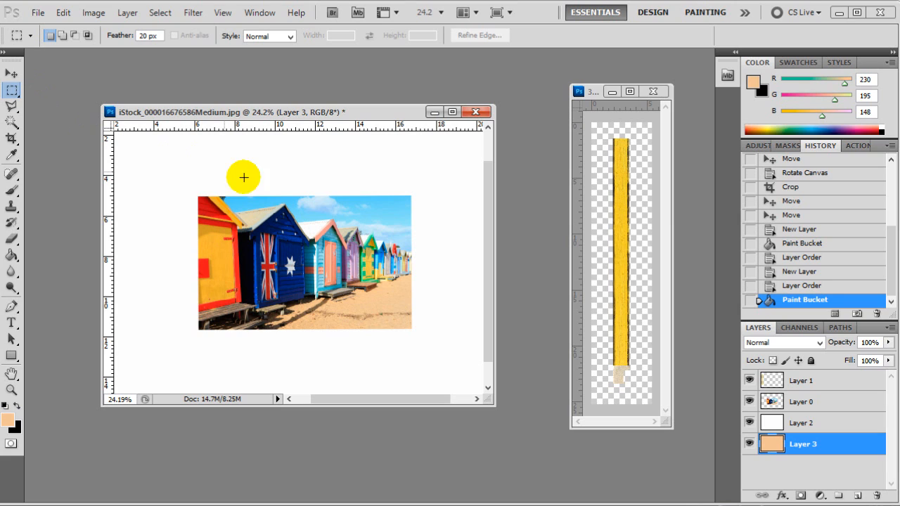
scroll(201, 201, up, 1)
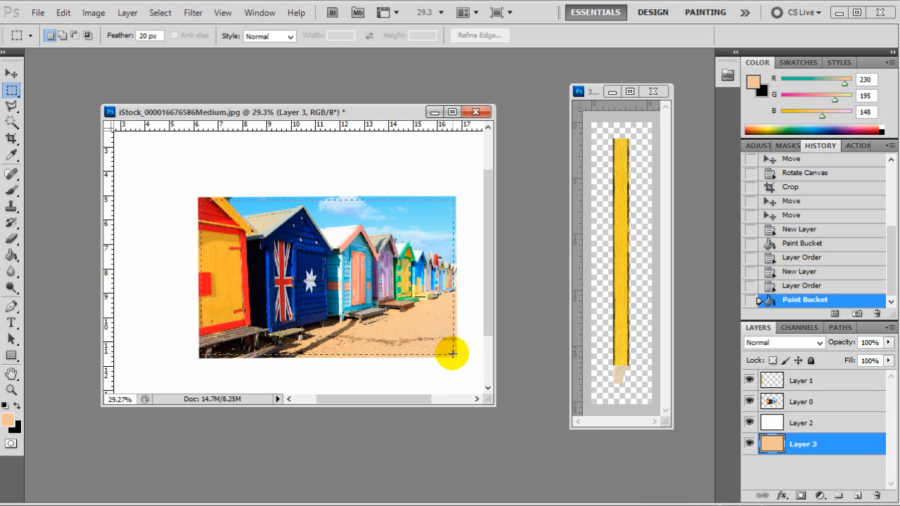
drag(452, 352, 454, 353)
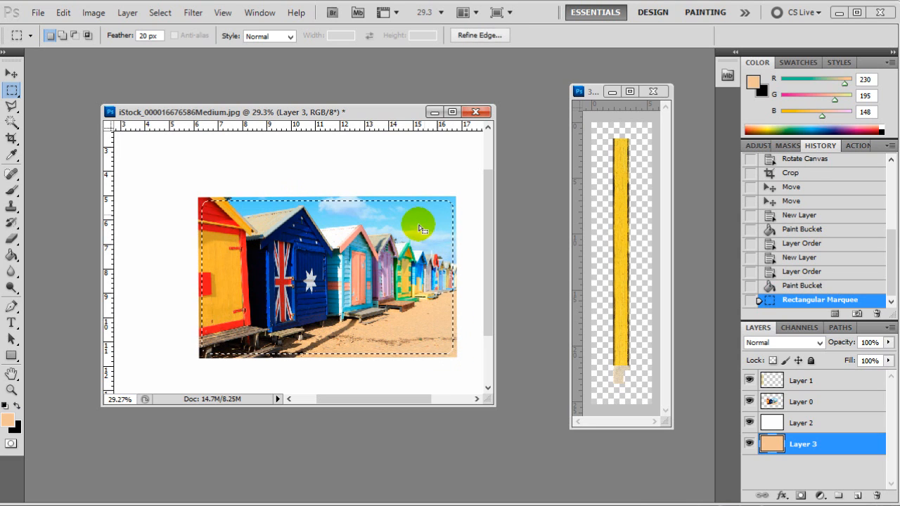
click(816, 404)
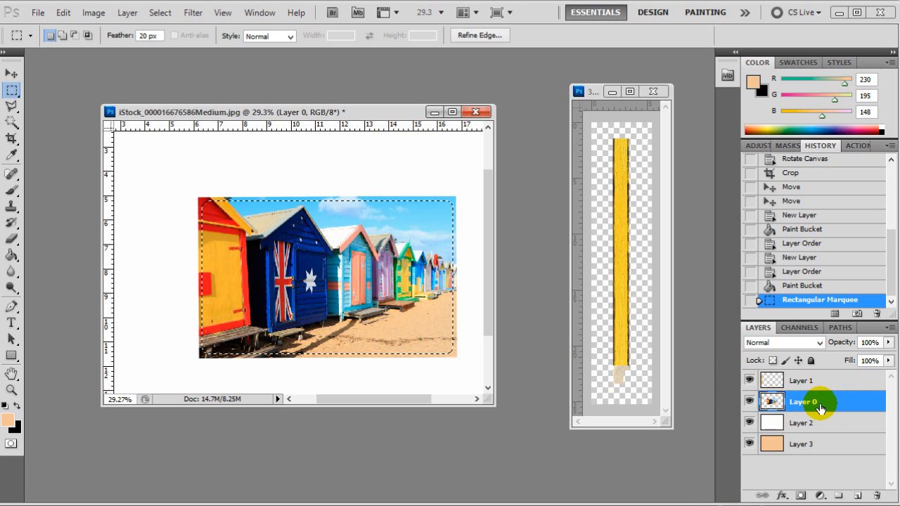
click(828, 448)
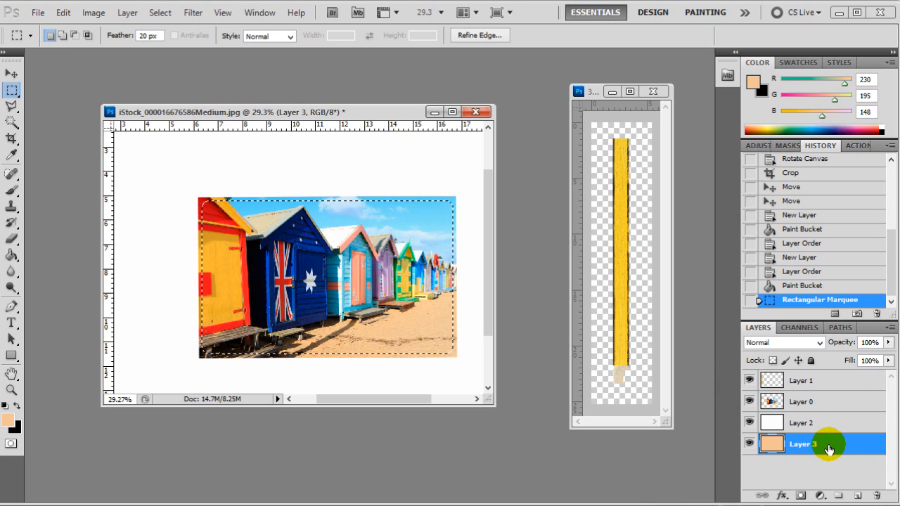
Set the marquee feather to 0 px, select a rectangle just inside the photo's edges and clear that area from Layer 3.
click(142, 35)
text(0)
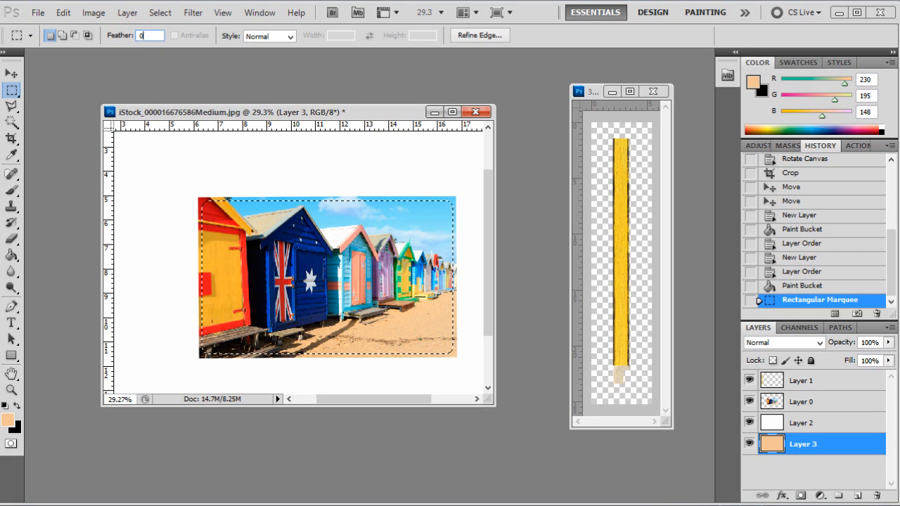
click(198, 203)
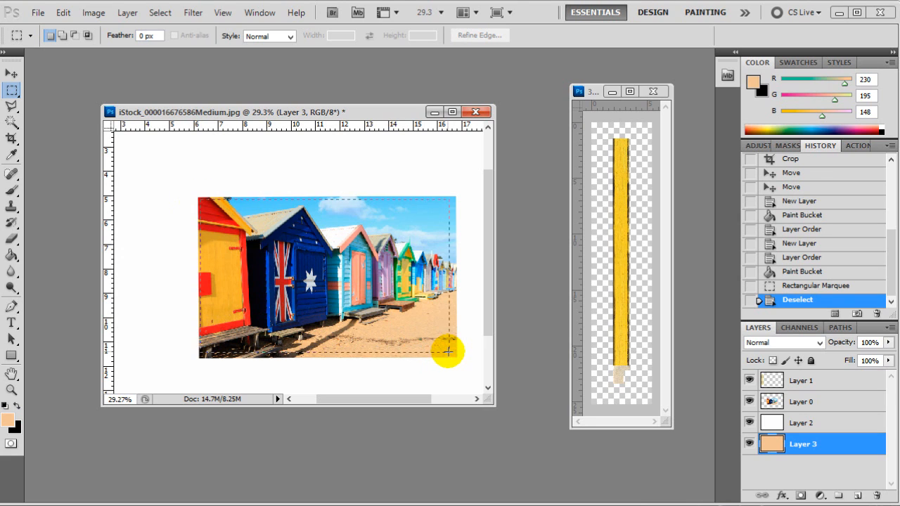
drag(452, 356, 453, 353)
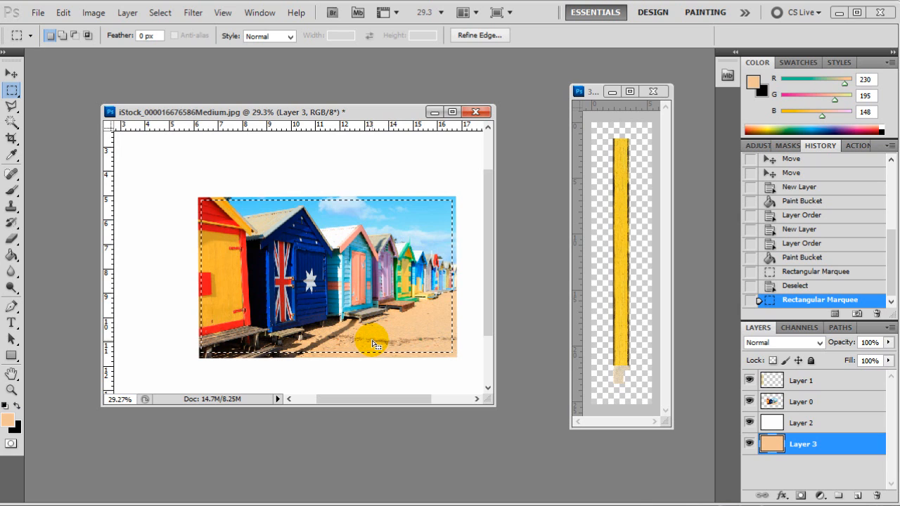
key(Delete)
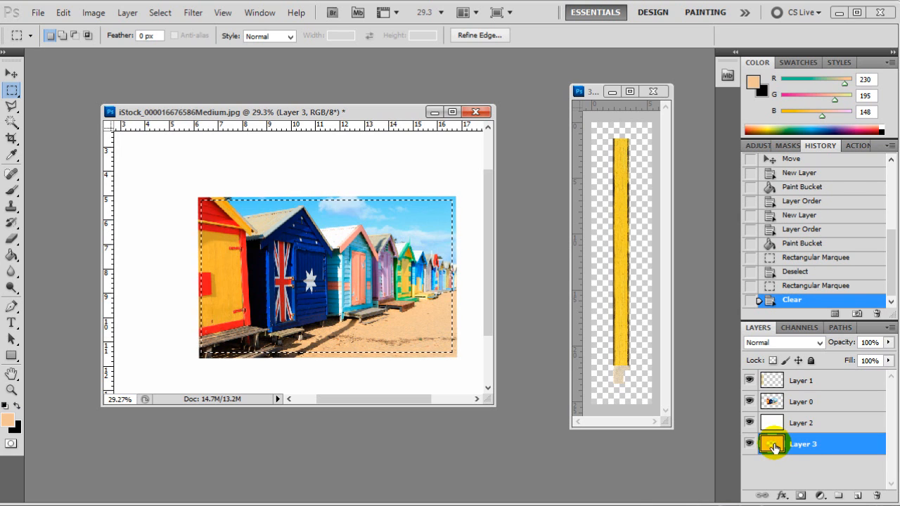
Hide the white layer, drop the selection and move the photo layer to the bottom of the stack, leaving it shown.
click(749, 423)
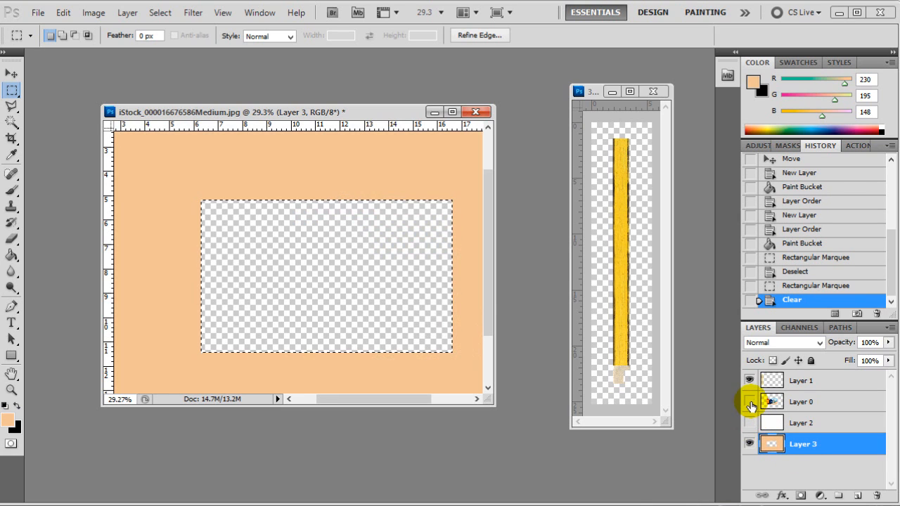
click(750, 403)
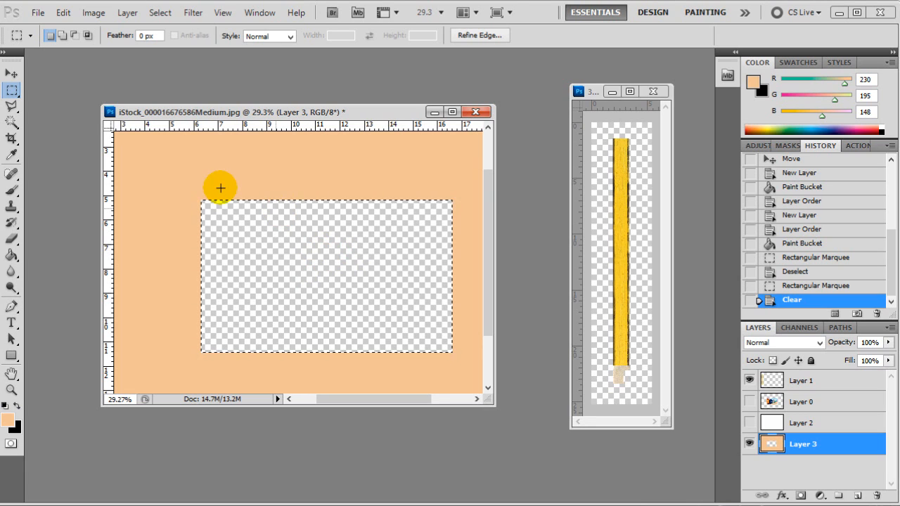
key(ctrl+d)
drag(821, 400, 794, 470)
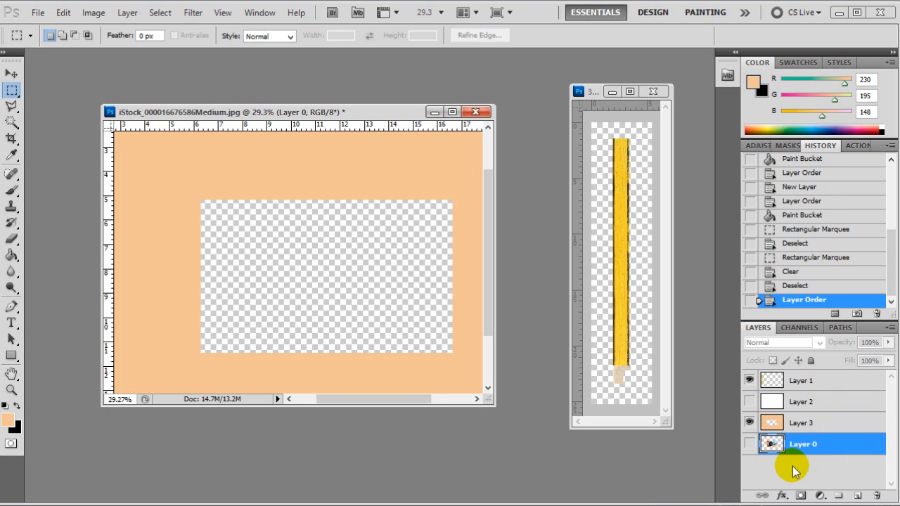
click(750, 444)
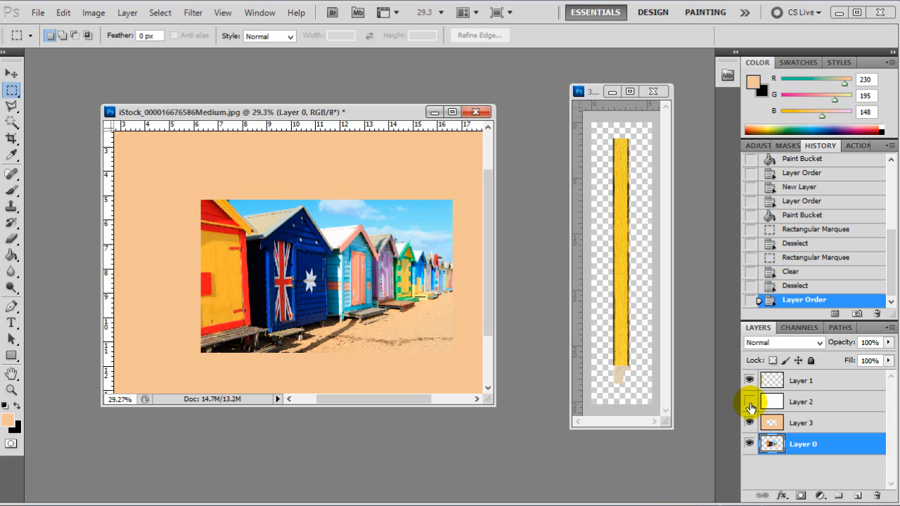
Move the sand-coloured Layer 3 above the white Layer 2 and show Layer 2 again.
click(830, 425)
drag(832, 429, 829, 401)
click(750, 424)
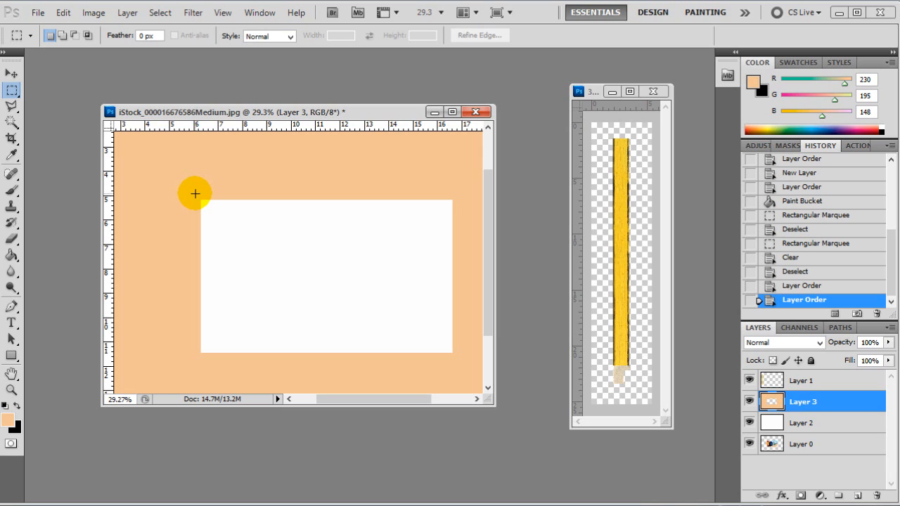
Select a rectangle slightly larger than the opening in Layer 3 on all sides and clear that area from the white Layer 2.
drag(195, 194, 429, 330)
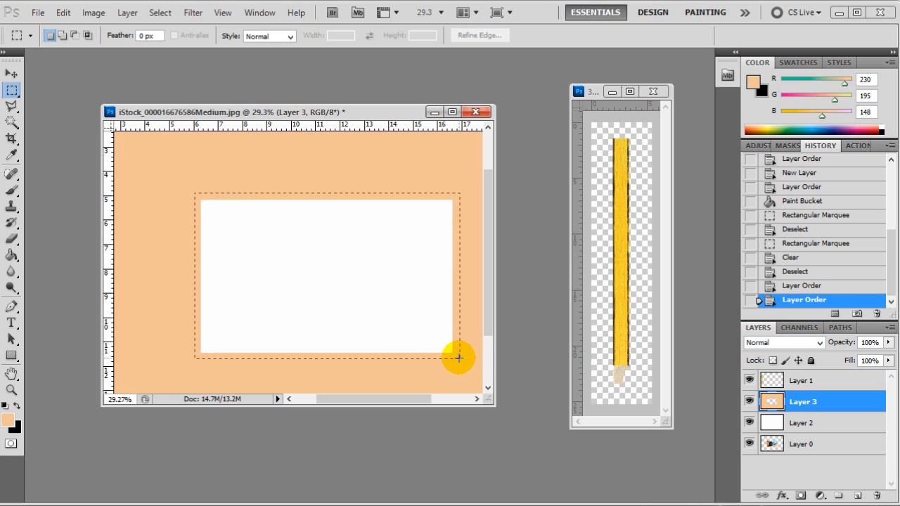
drag(458, 358, 458, 358)
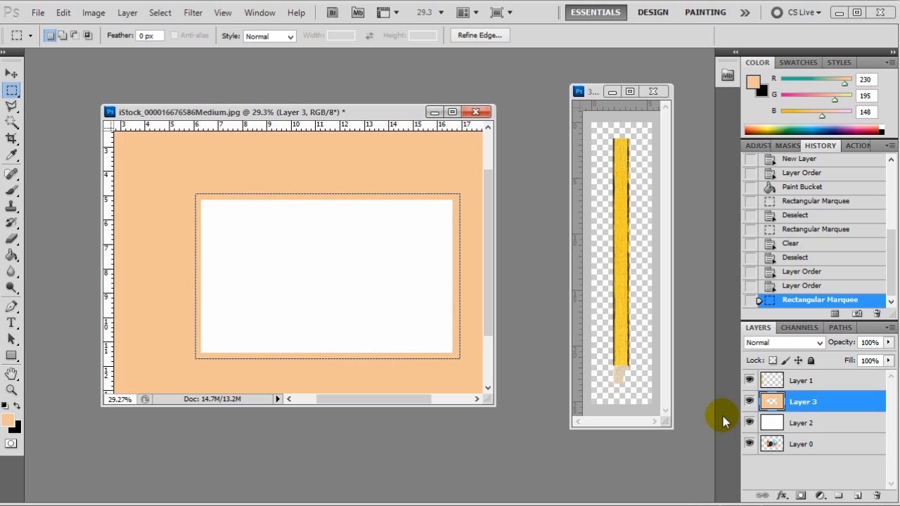
click(839, 426)
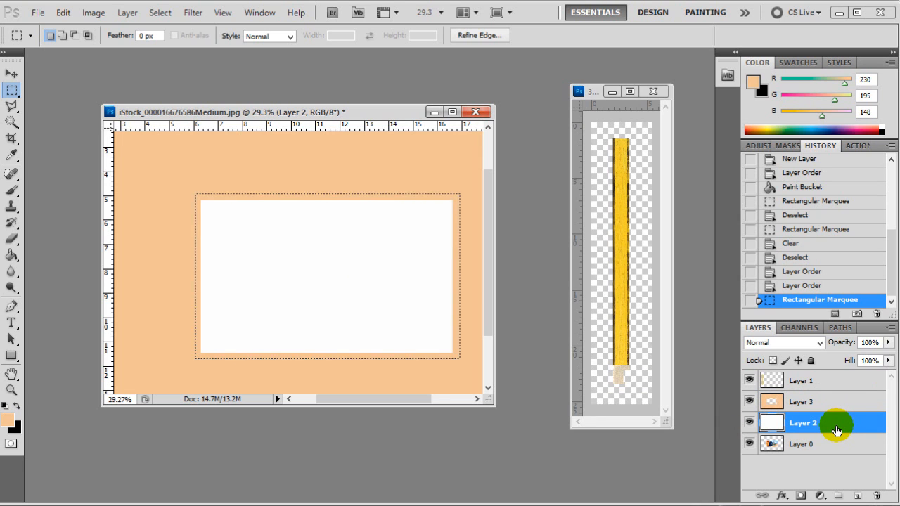
key(Delete)
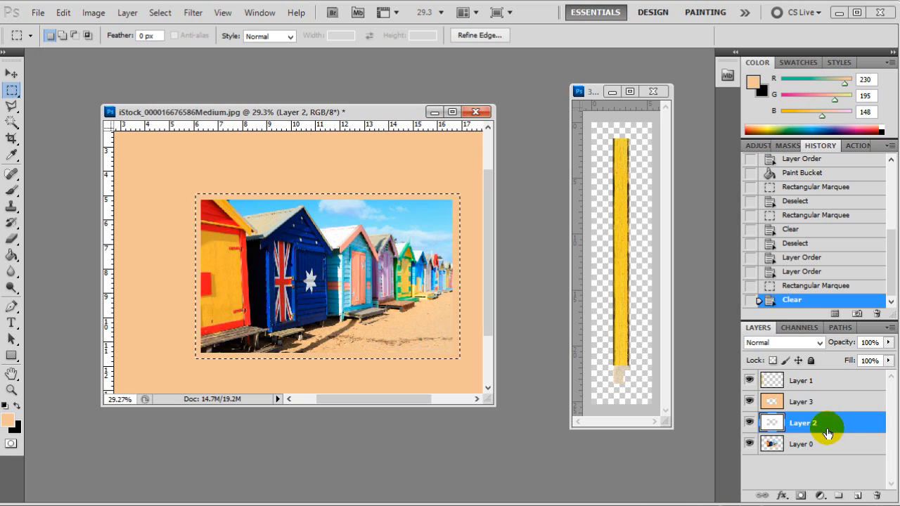
Move the white Layer 2 above the sand-coloured Layer 3 and make Layer 3 the active layer.
drag(842, 426, 830, 401)
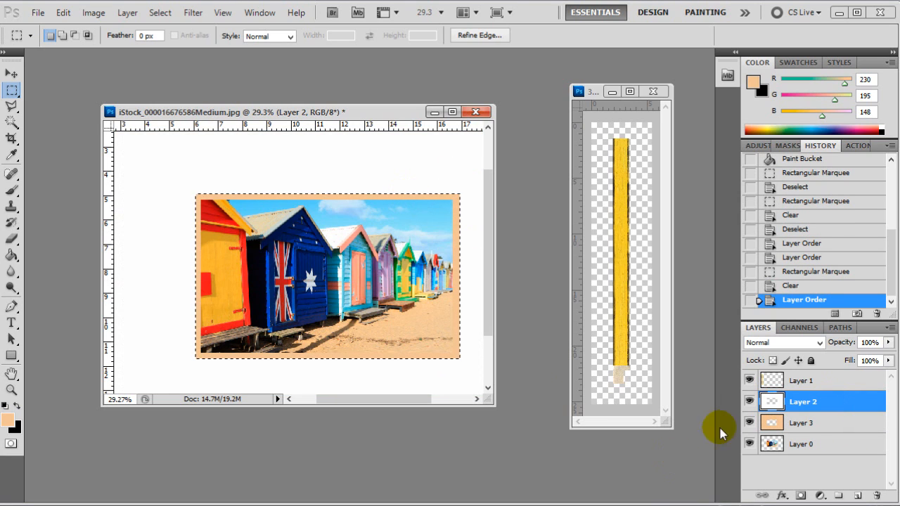
click(781, 424)
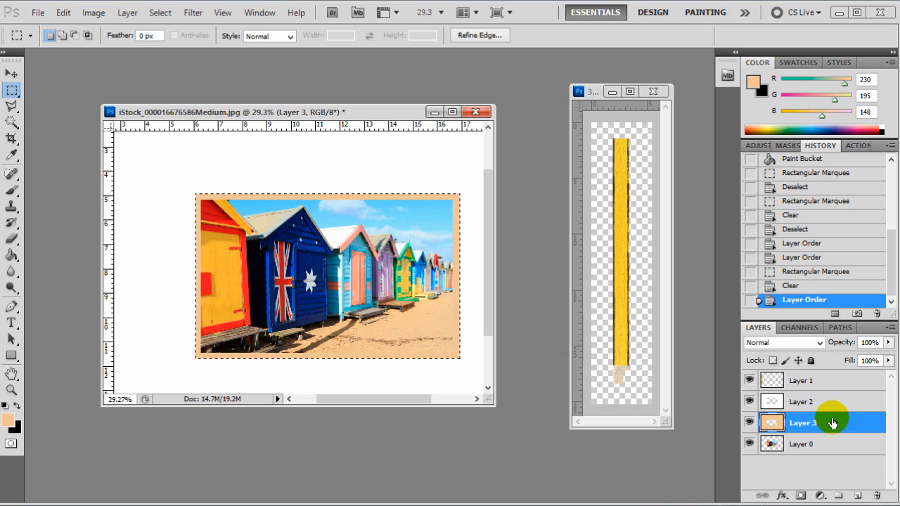
Drop the selection and nudge the sand-coloured Layer 3 slightly to the right with the Move tool to even its mat border.
click(163, 168)
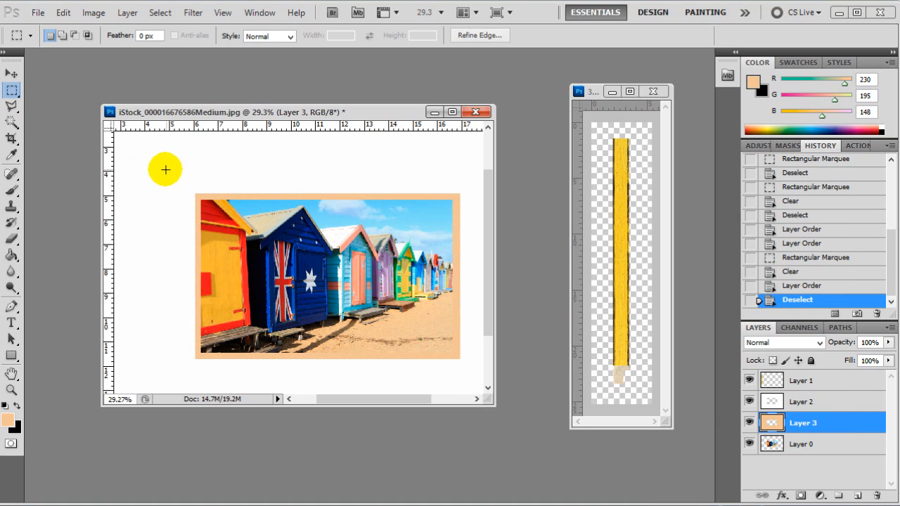
click(12, 73)
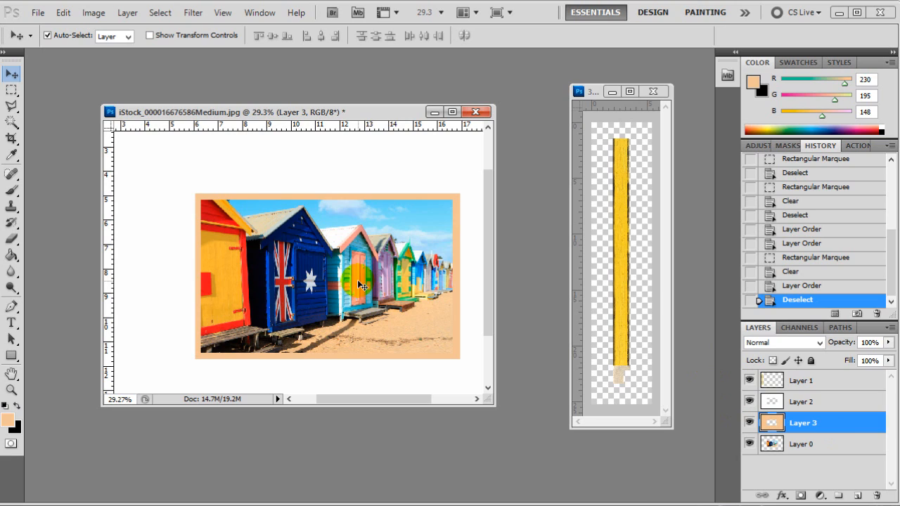
key(Right)
key(Left)
key(Down)
key(Up)
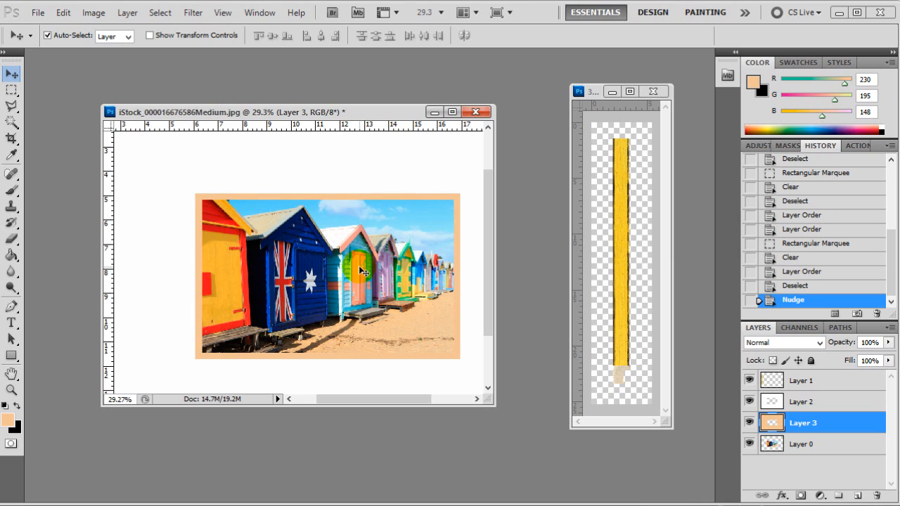
Make the photo on Layer 0 the active layer and nudge it slightly to the right inside the mat opening.
click(363, 272)
key(shift+Right)
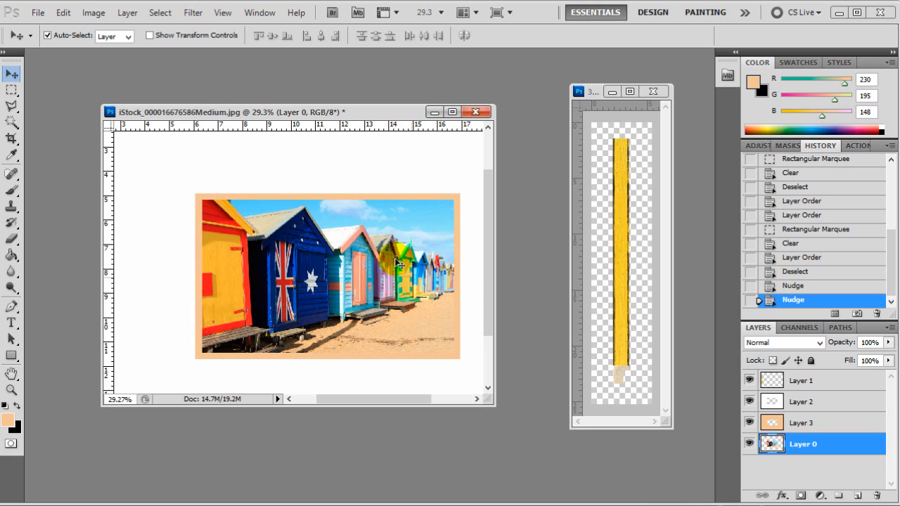
scroll(241, 186, up, 1)
scroll(227, 206, up, 1)
scroll(227, 207, down, 4)
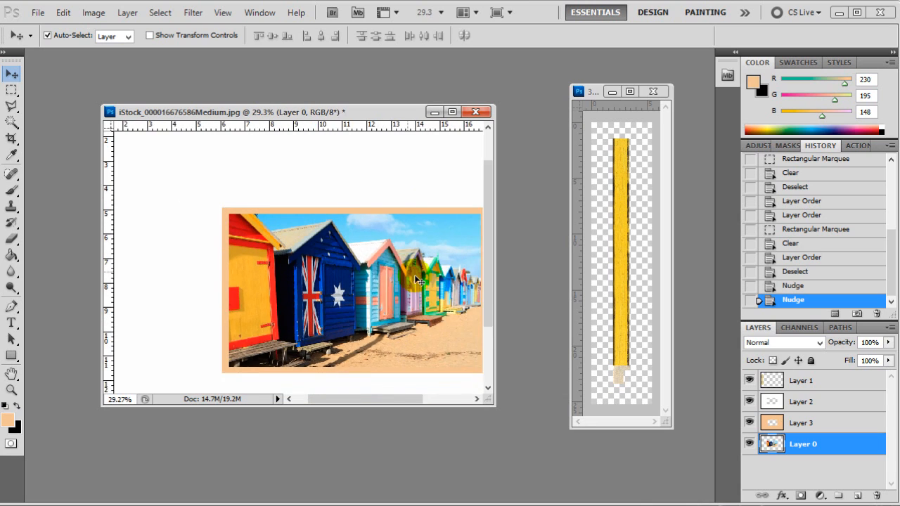
scroll(446, 288, up, 1)
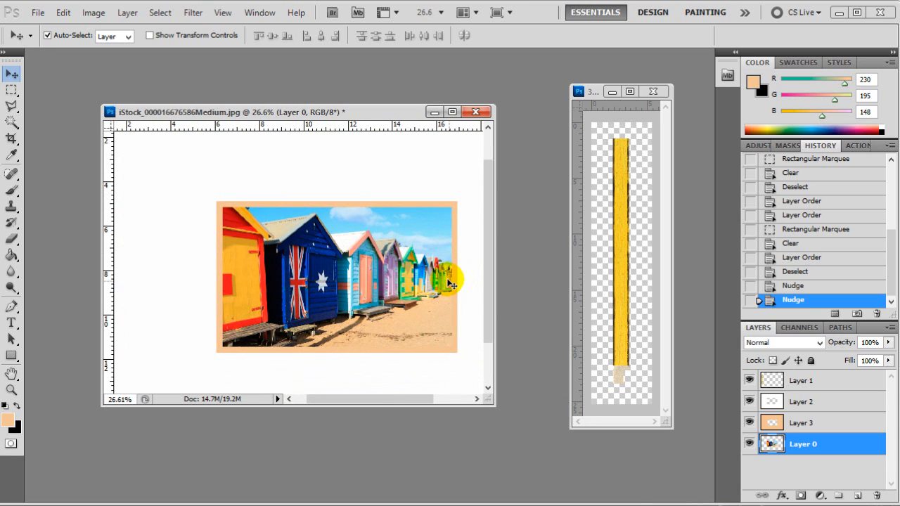
Add a Stroke effect to the sand-coloured Layer 3 and set its colour to light grey e5e3e3.
click(852, 408)
click(852, 424)
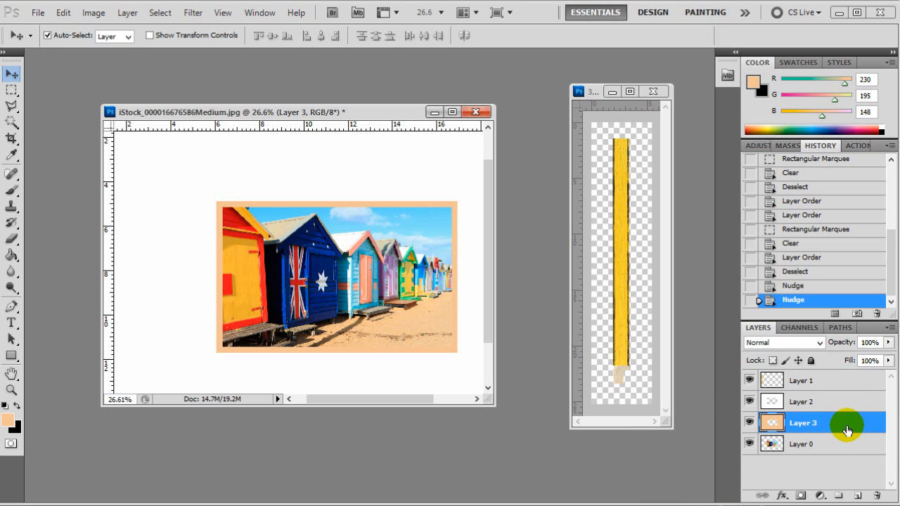
double_click(847, 429)
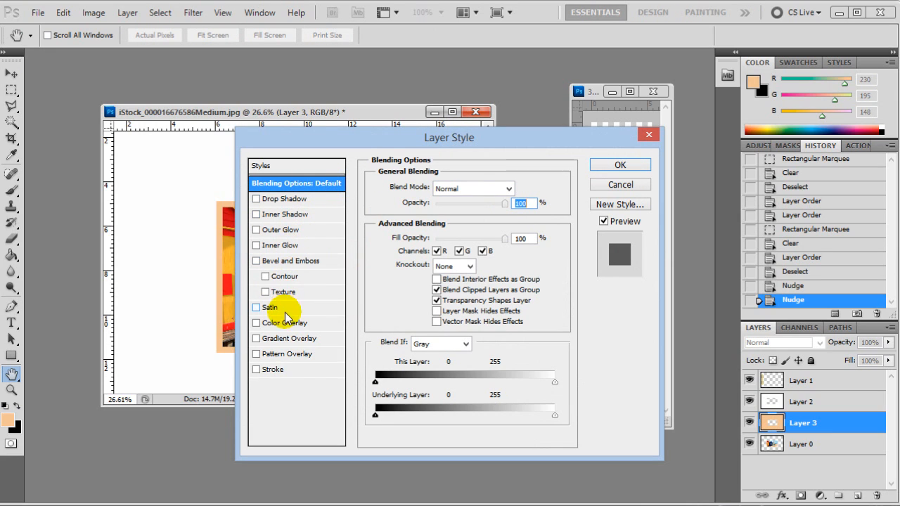
click(281, 372)
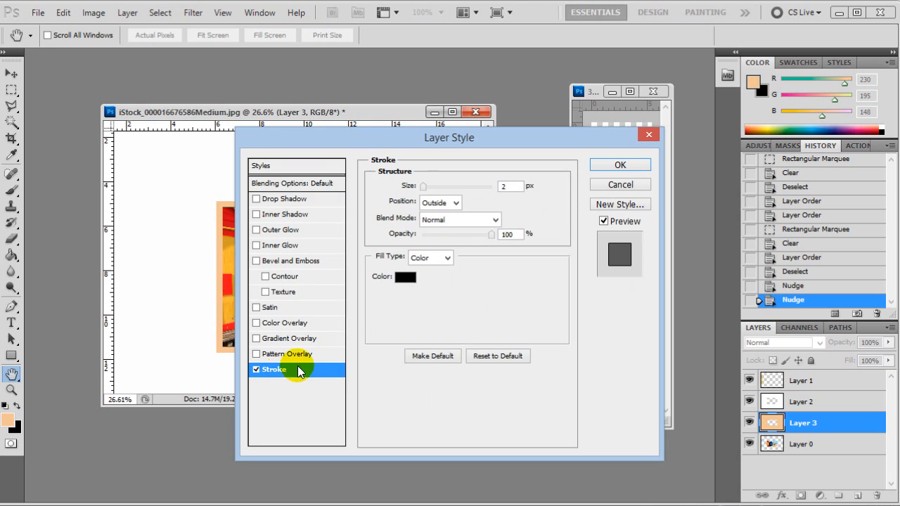
click(405, 278)
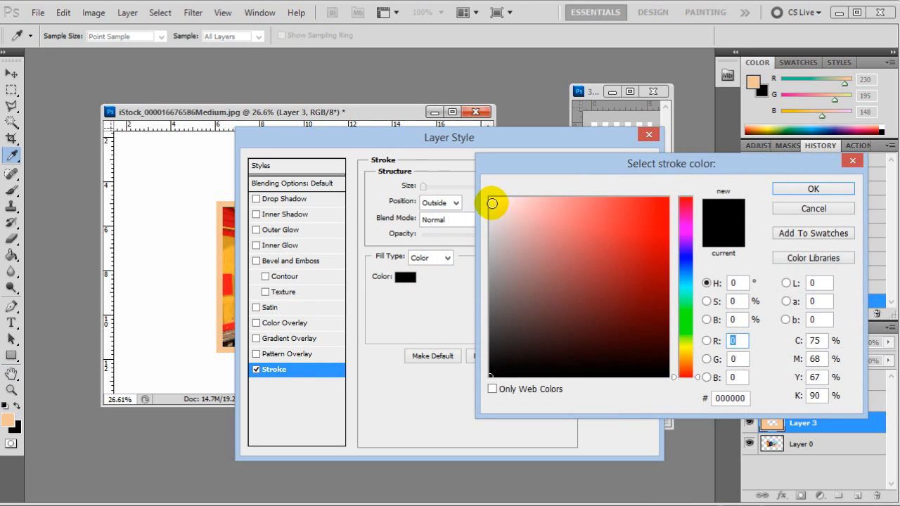
click(491, 215)
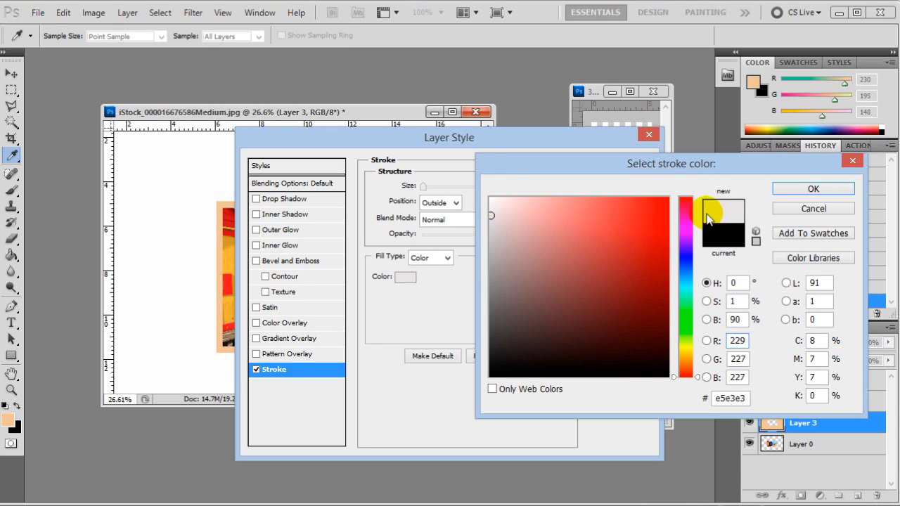
click(777, 189)
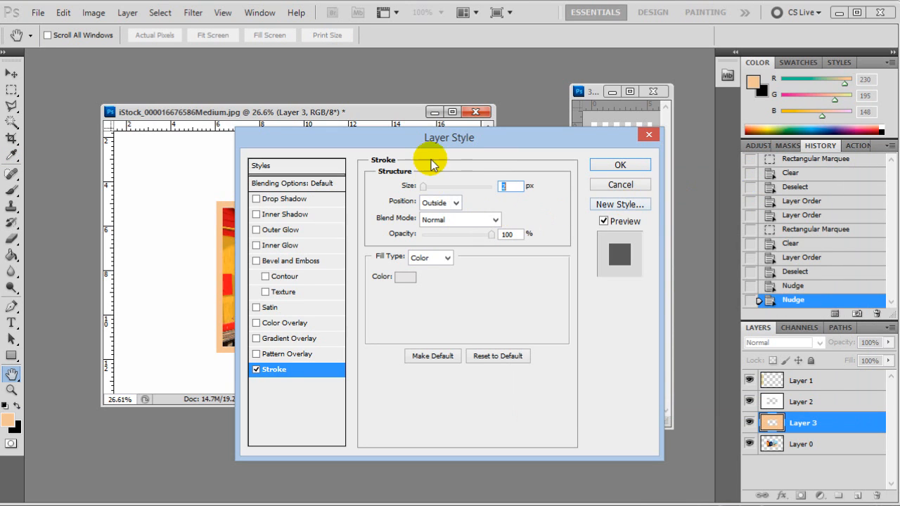
Set the size of Layer 3's outside stroke to 10 px, apply the style and inspect the mat's corner.
drag(492, 134, 600, 88)
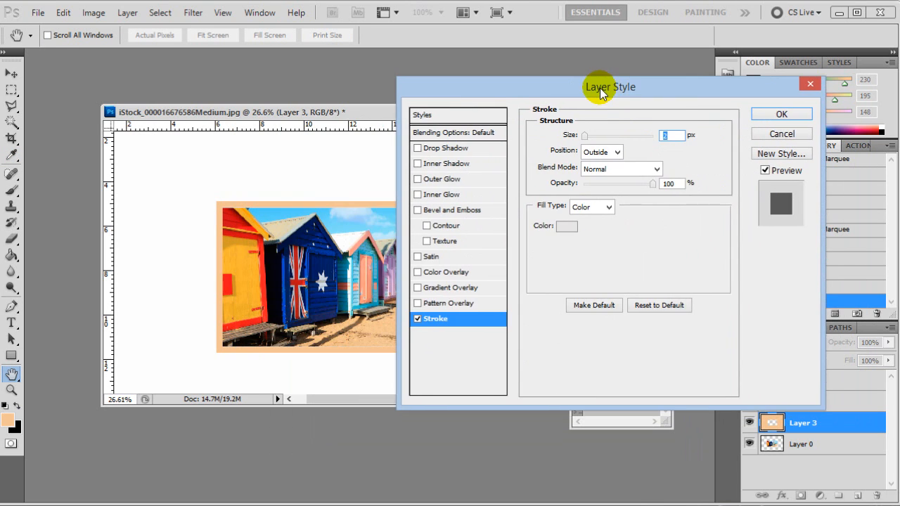
drag(585, 136, 591, 136)
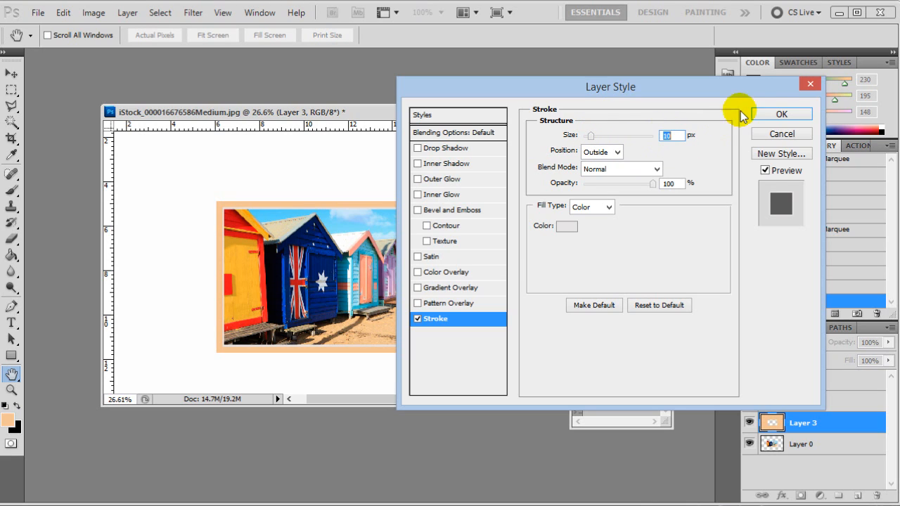
click(773, 115)
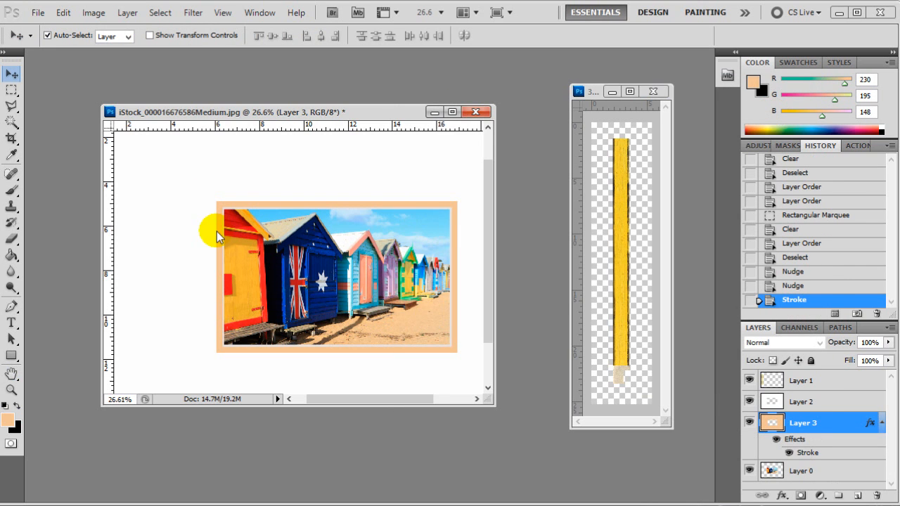
scroll(216, 220, up, 6)
scroll(233, 220, up, 4)
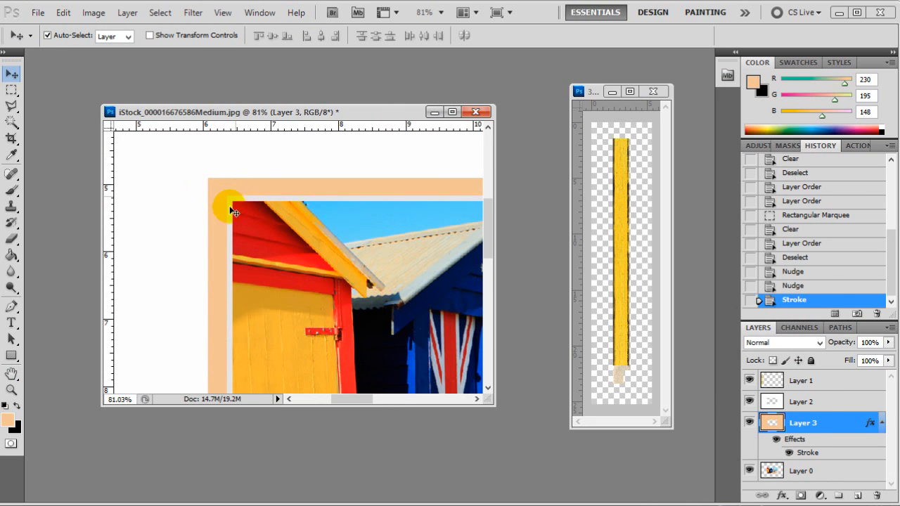
scroll(226, 208, down, 4)
scroll(250, 279, down, 2)
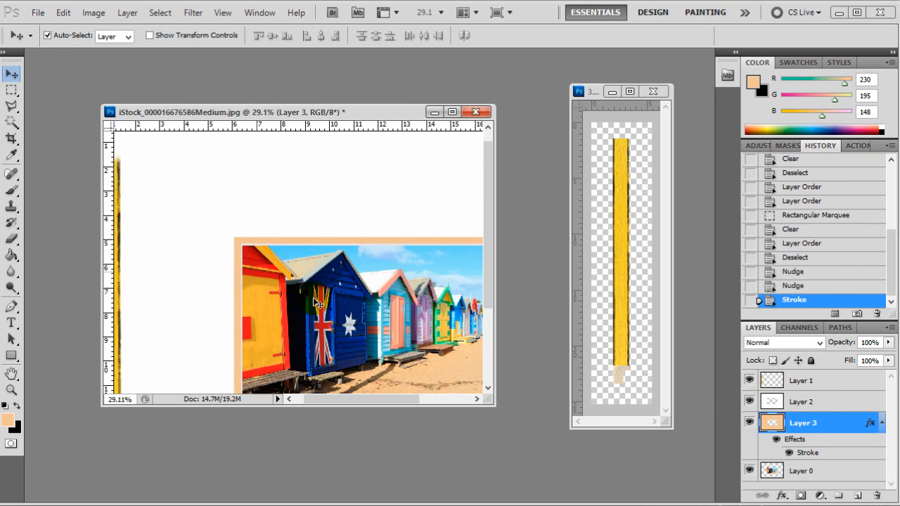
Give the white Layer 2 a 10 px outside stroke in very light grey efeded and inspect the mat's corner.
click(851, 403)
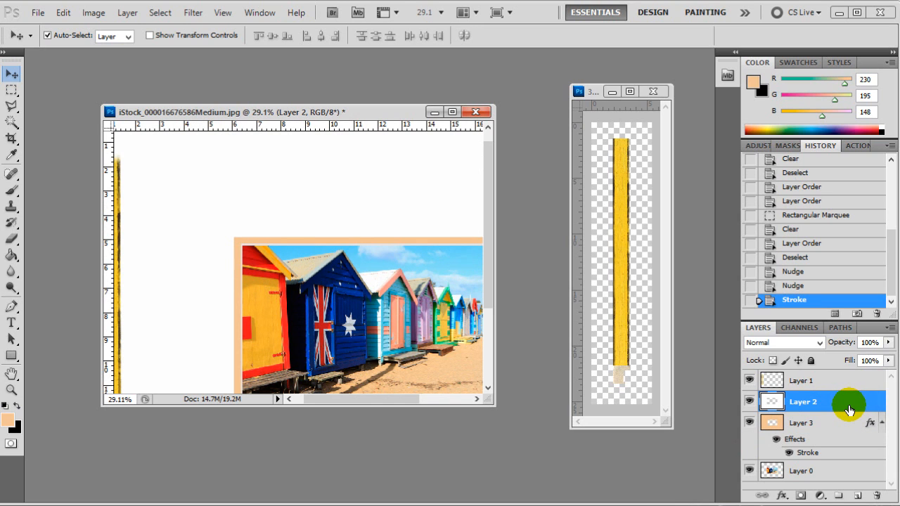
double_click(849, 406)
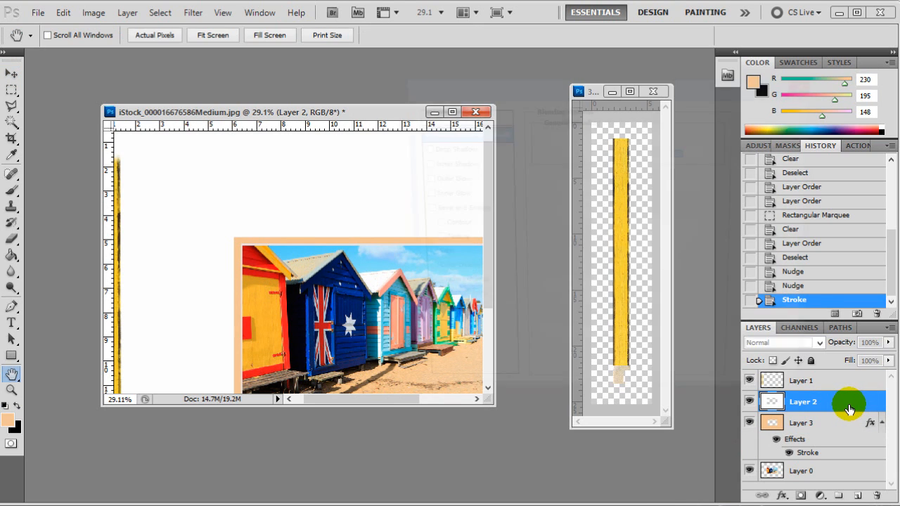
click(434, 320)
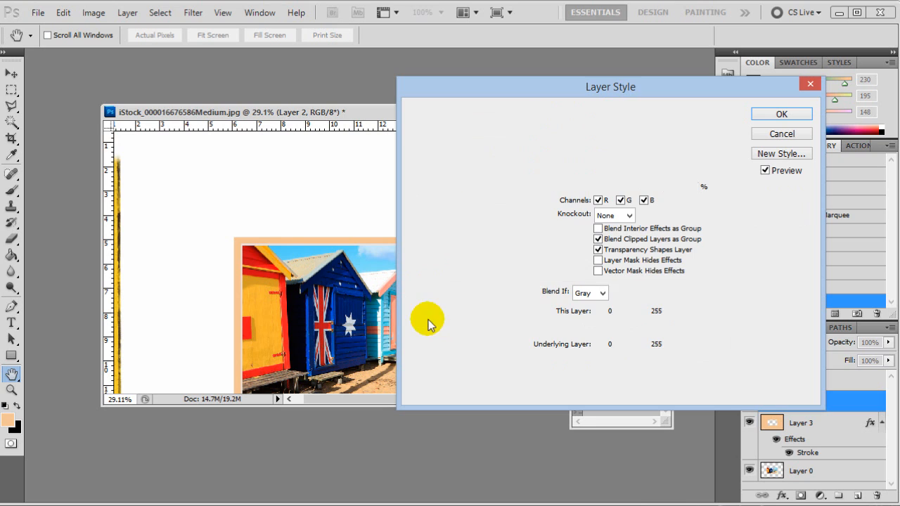
text(100)
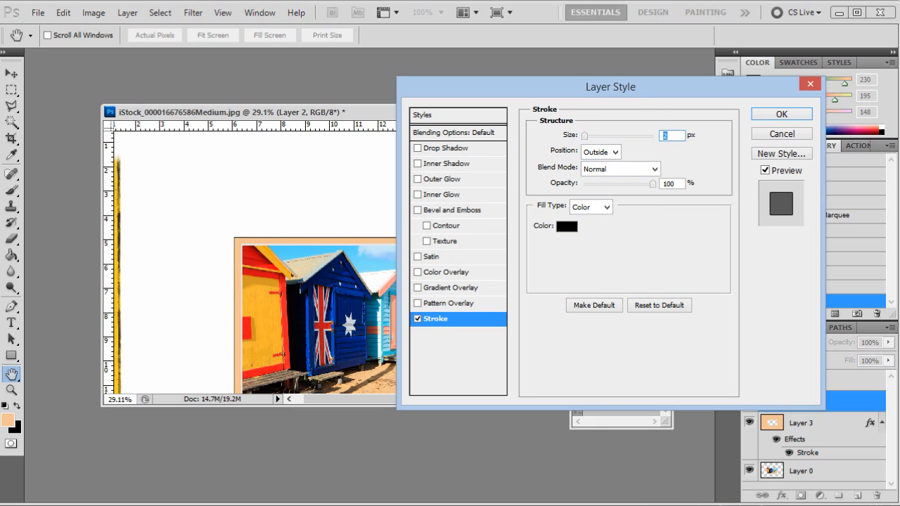
click(567, 226)
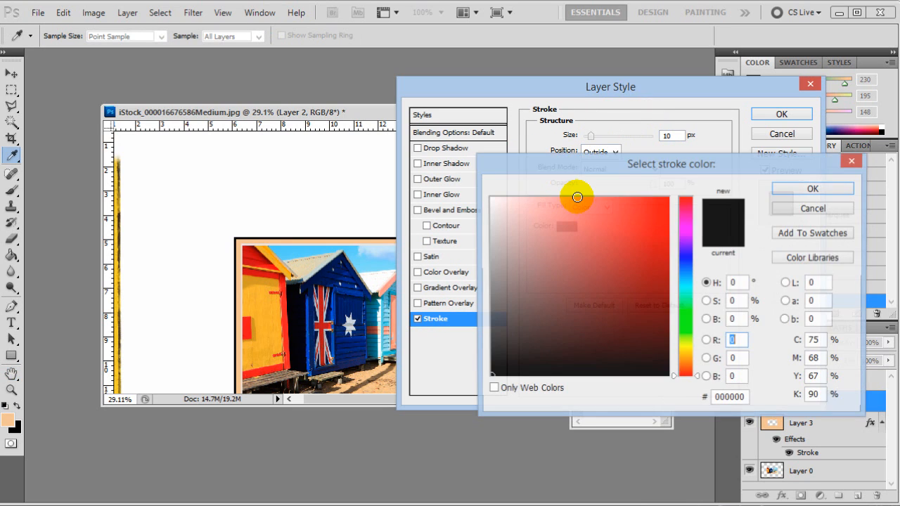
click(490, 208)
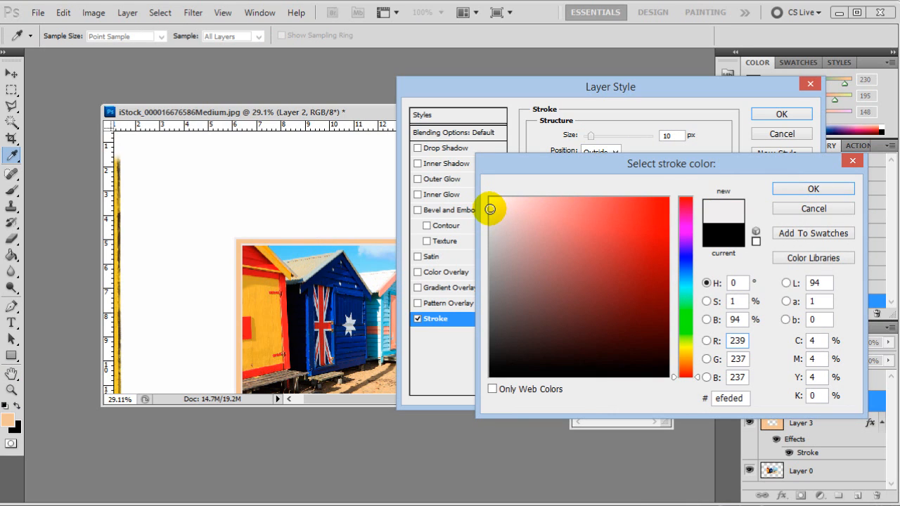
click(782, 188)
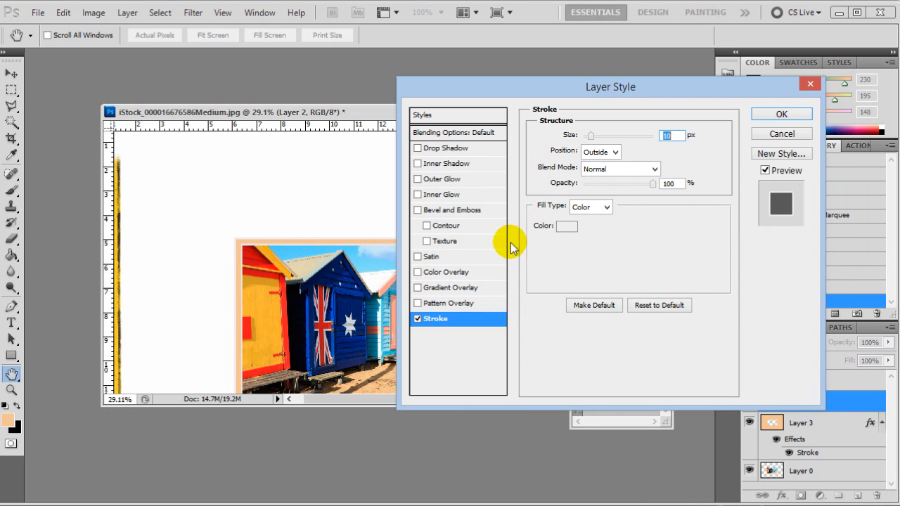
click(569, 229)
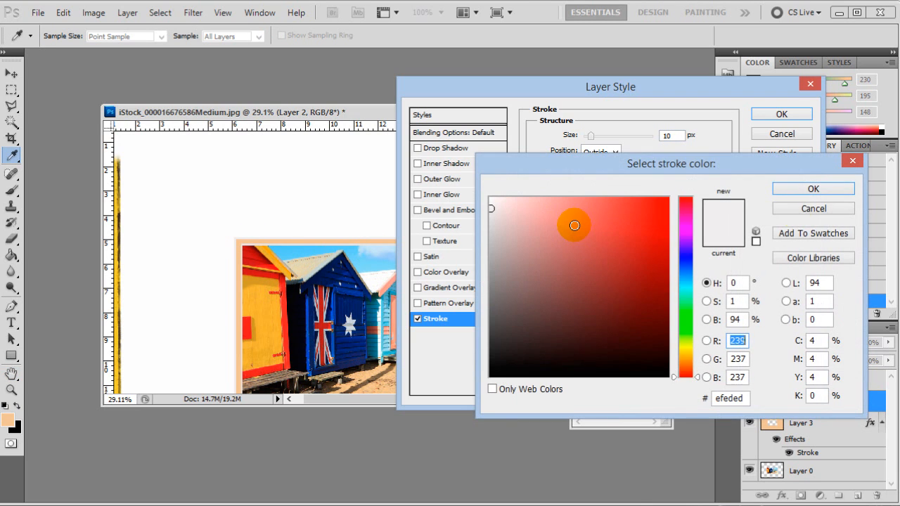
click(814, 208)
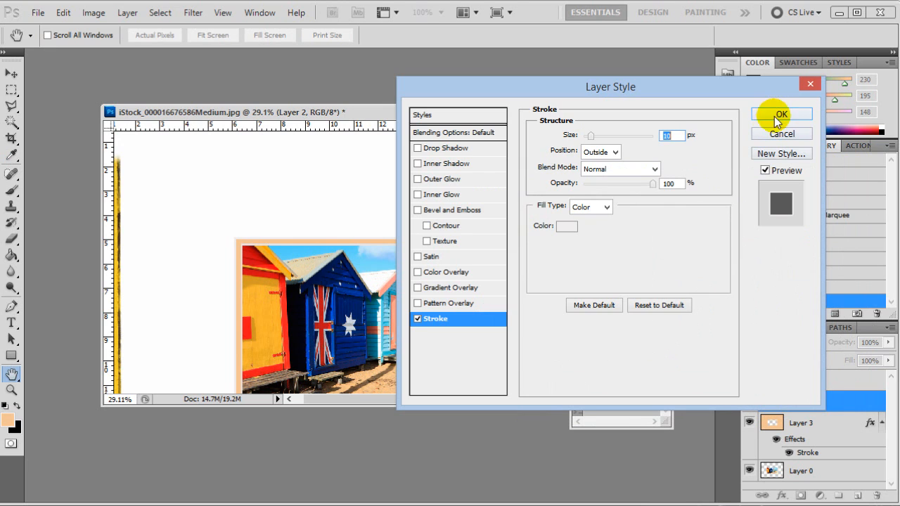
click(782, 114)
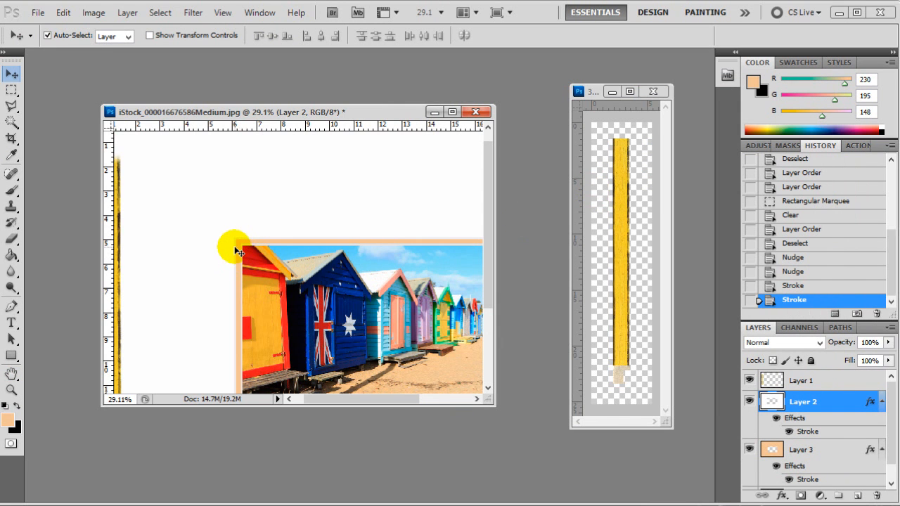
alt+scroll(240, 243, up, 4)
alt+scroll(258, 247, down, 5)
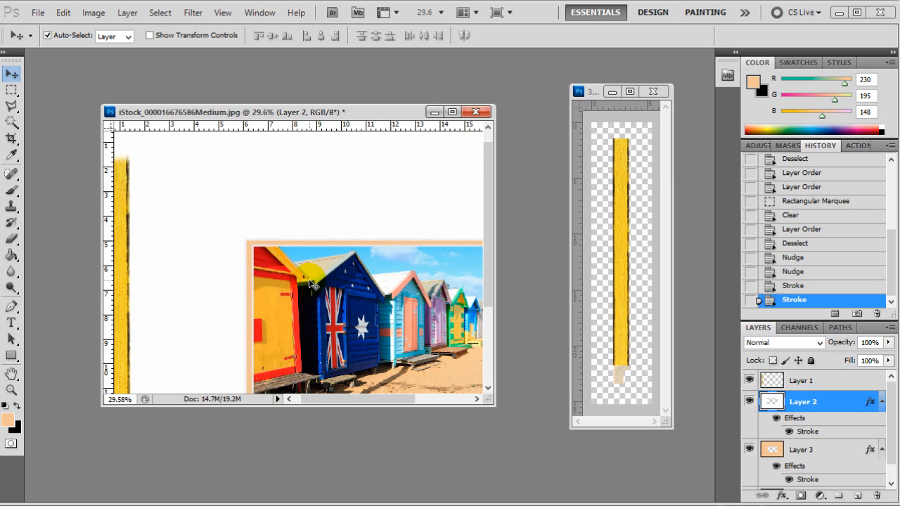
Add a Pattern Overlay to the white Layer 2 using the dark grey woven pattern.
double_click(828, 410)
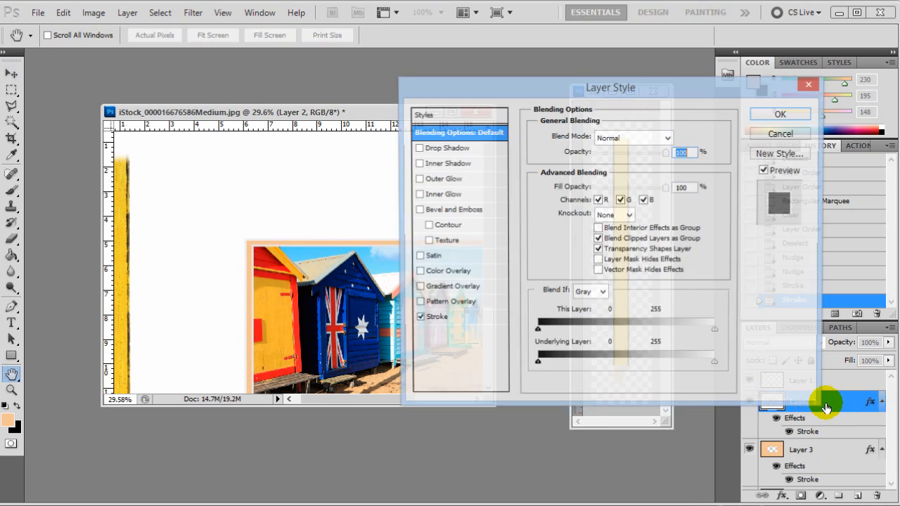
click(443, 305)
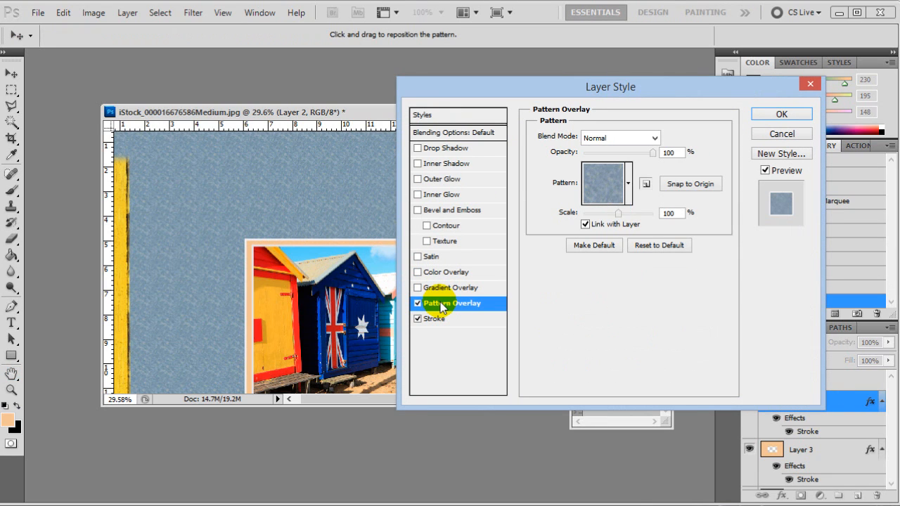
click(628, 184)
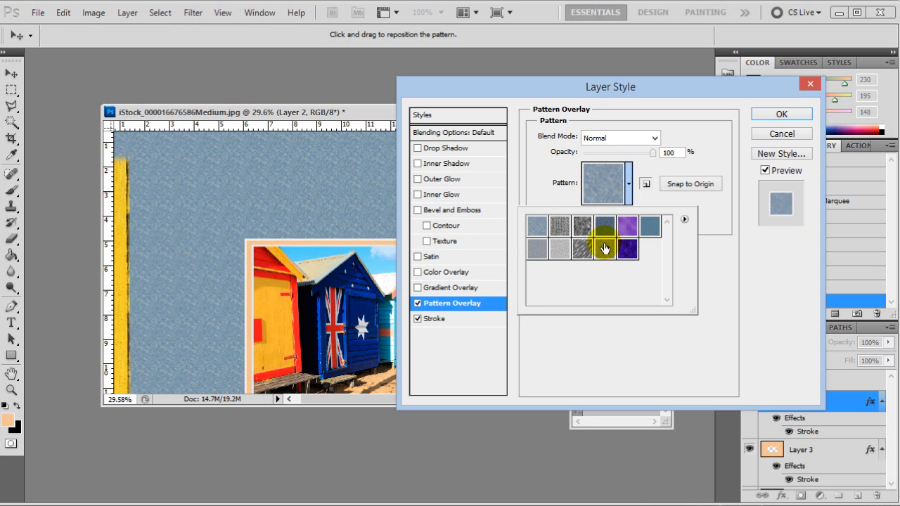
click(564, 231)
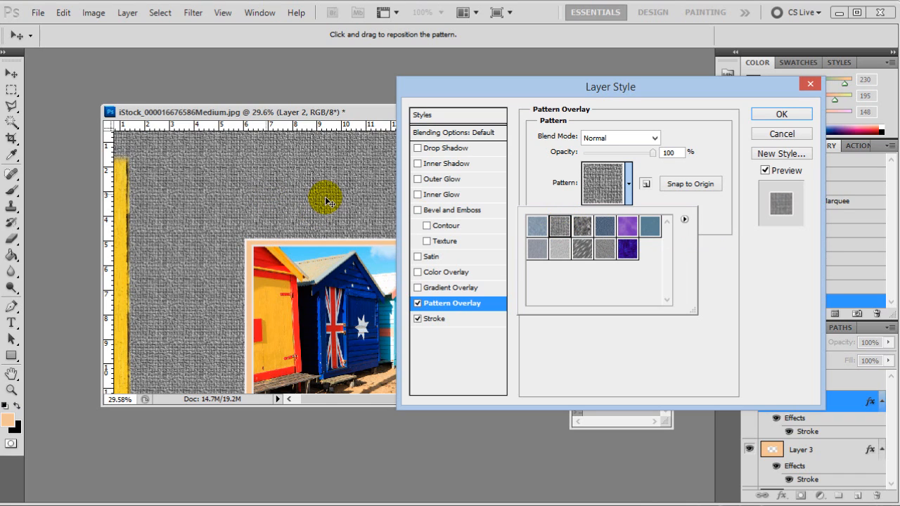
Set Layer 2's pattern overlay to 11% opacity and 101% scale, and apply the style.
click(653, 159)
drag(622, 154, 587, 156)
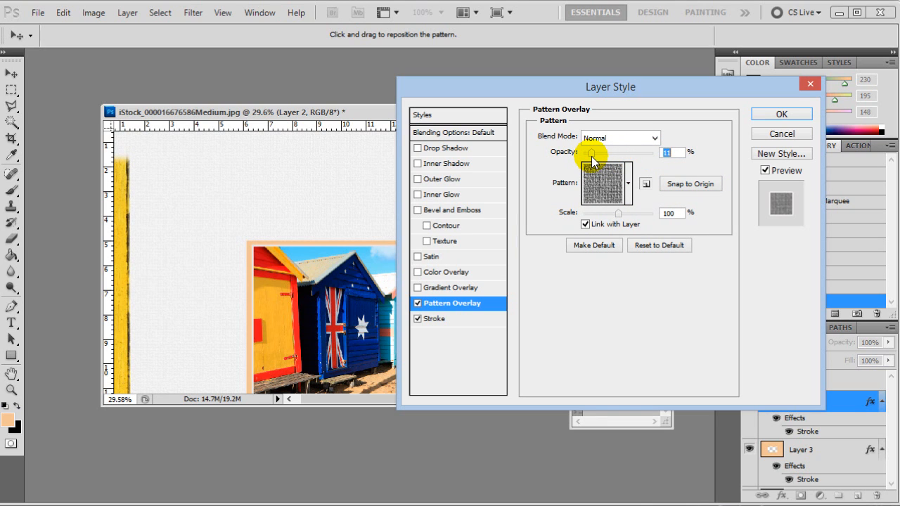
drag(592, 151, 612, 152)
mouse_move(618, 211)
mouse_down()
mouse_move(615, 219)
mouse_move(623, 213)
mouse_up()
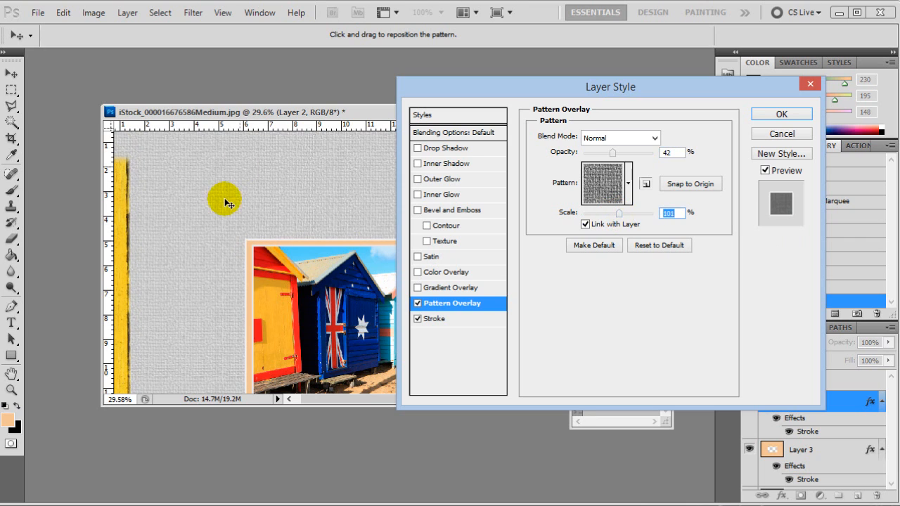
drag(605, 154, 591, 159)
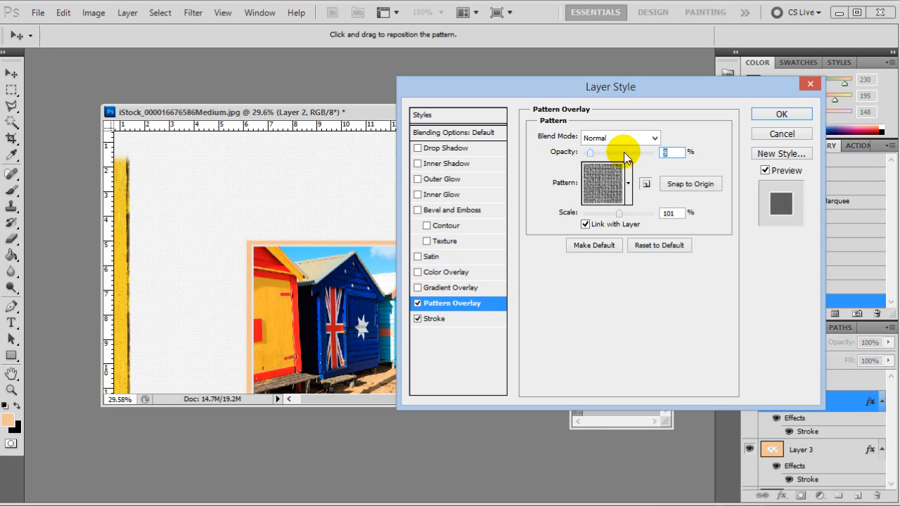
drag(591, 154, 591, 154)
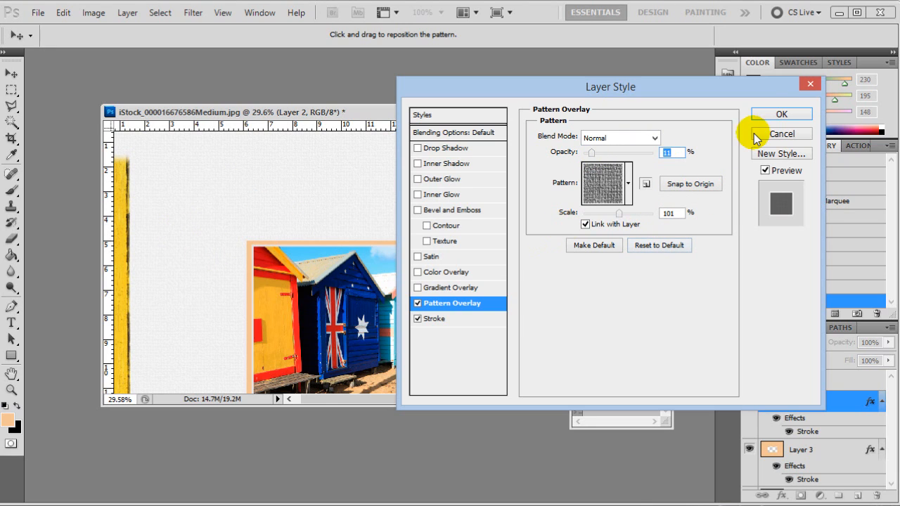
click(777, 115)
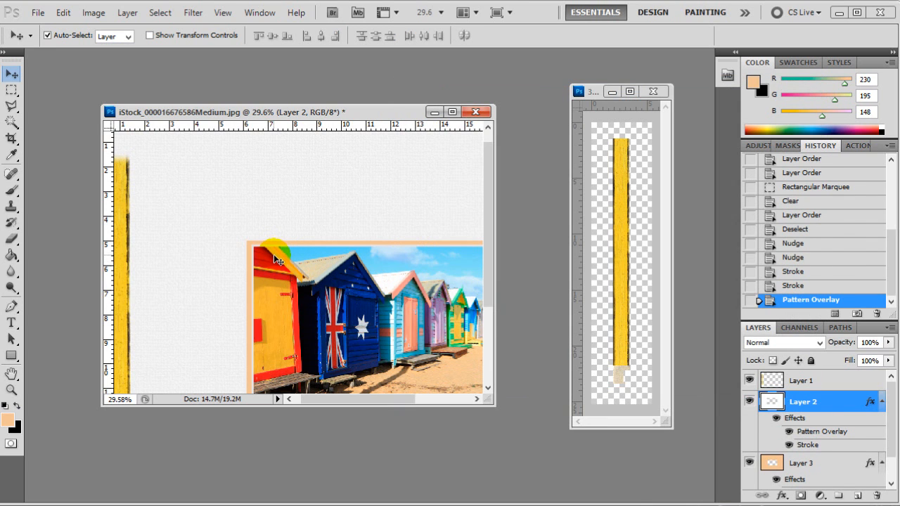
Add a Drop Shadow to Layer 2 with a 135° angle, 6 px distance, 9% spread and 13 px size.
double_click(829, 425)
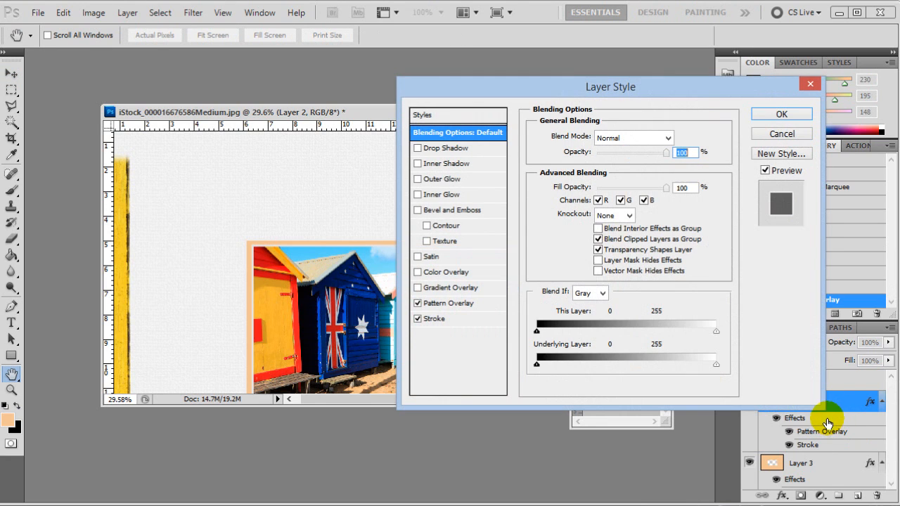
click(449, 149)
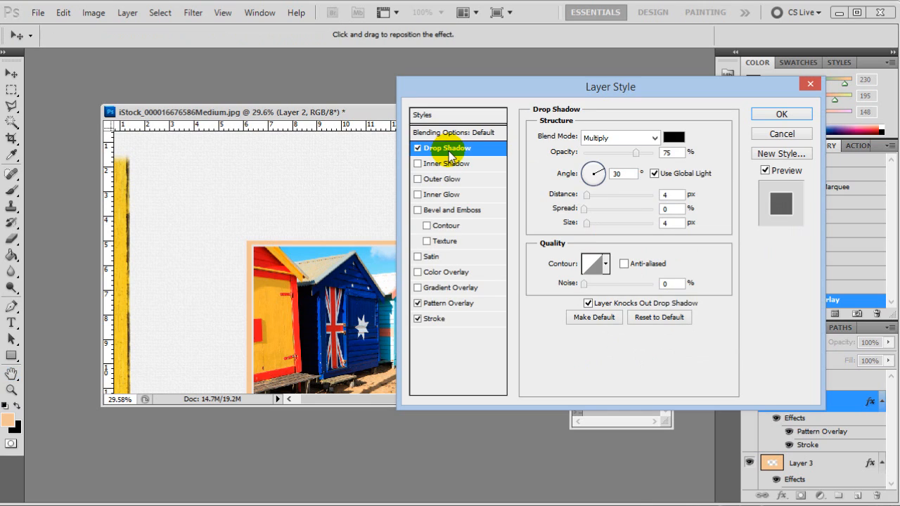
drag(601, 169, 595, 223)
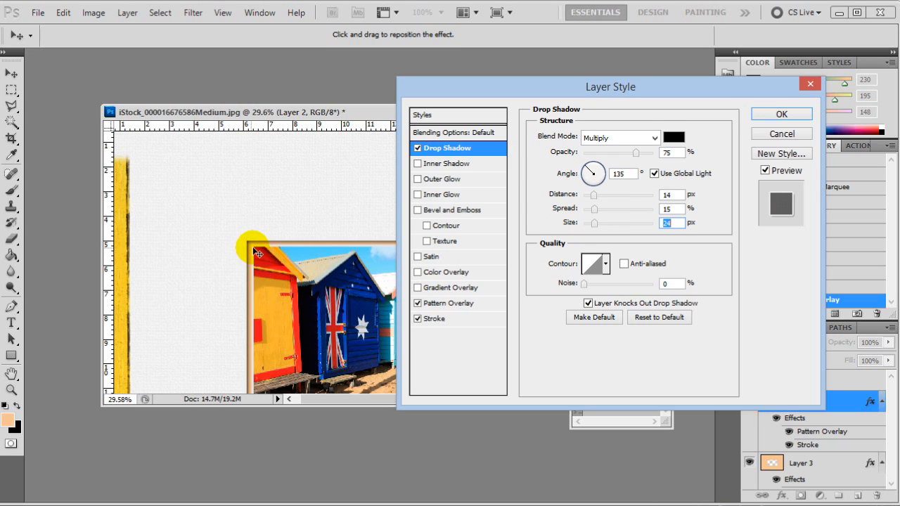
drag(596, 228, 587, 197)
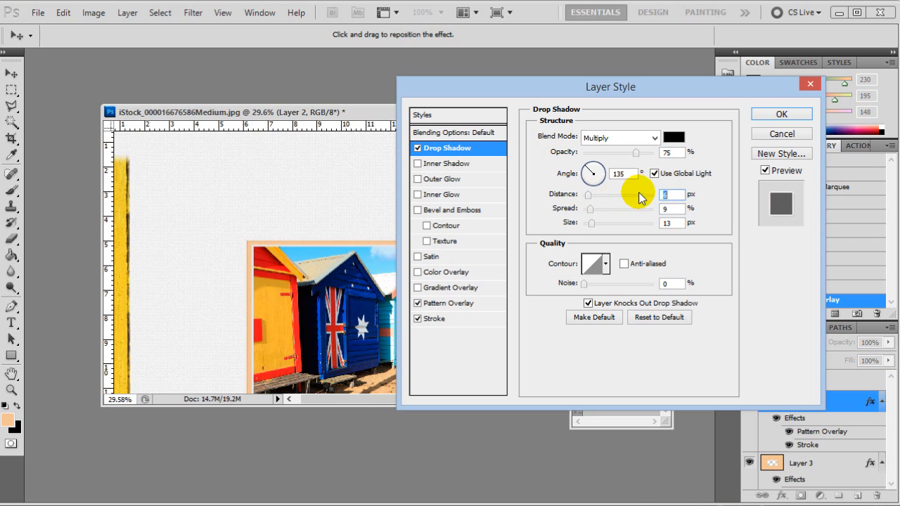
click(765, 114)
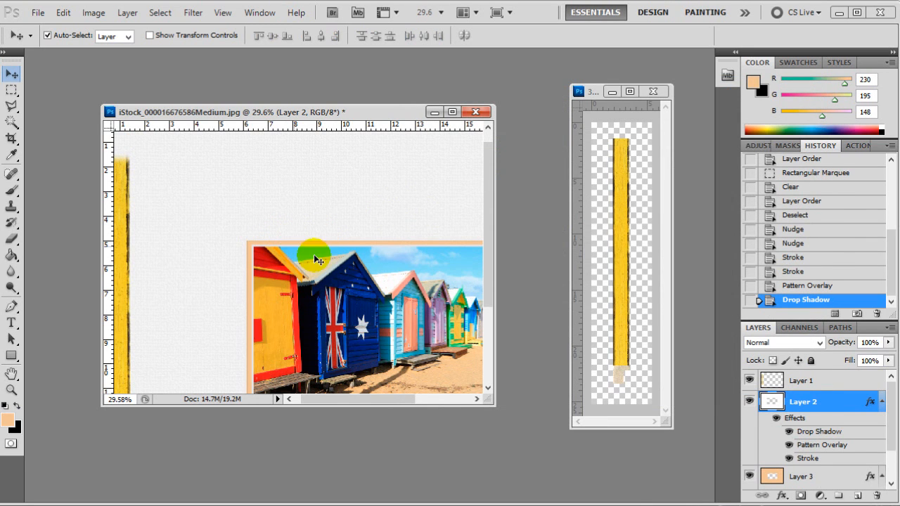
Add a Drop Shadow to the sand-coloured Layer 3 with 10 px distance, 10% spread and 18 px size, and inspect the mat's corner.
click(821, 482)
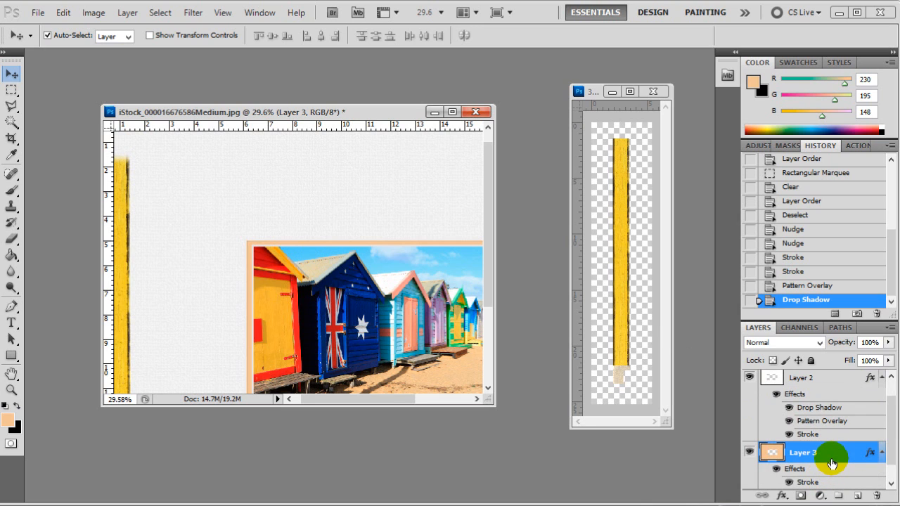
double_click(816, 452)
click(449, 148)
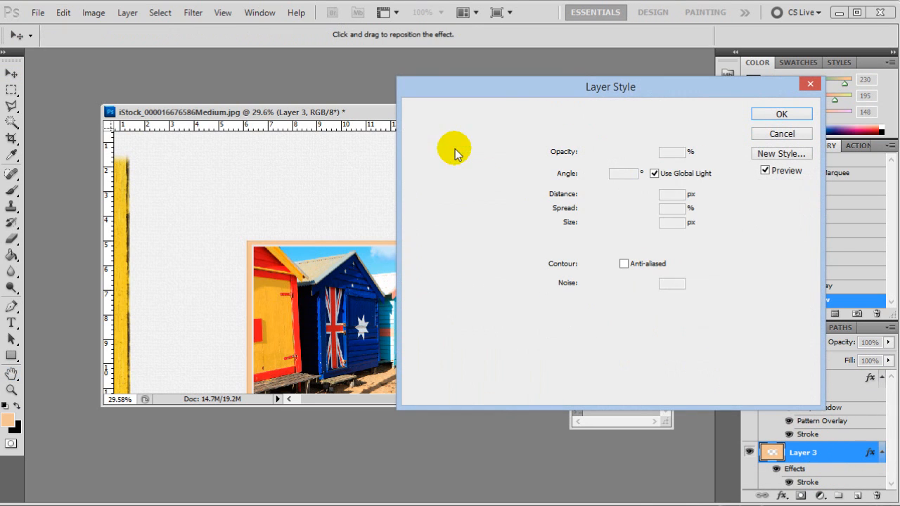
drag(588, 200, 594, 230)
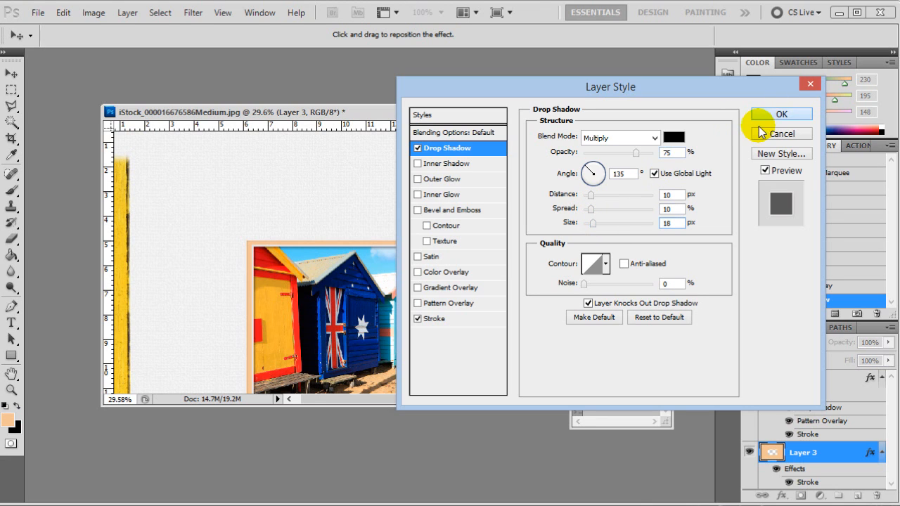
click(778, 114)
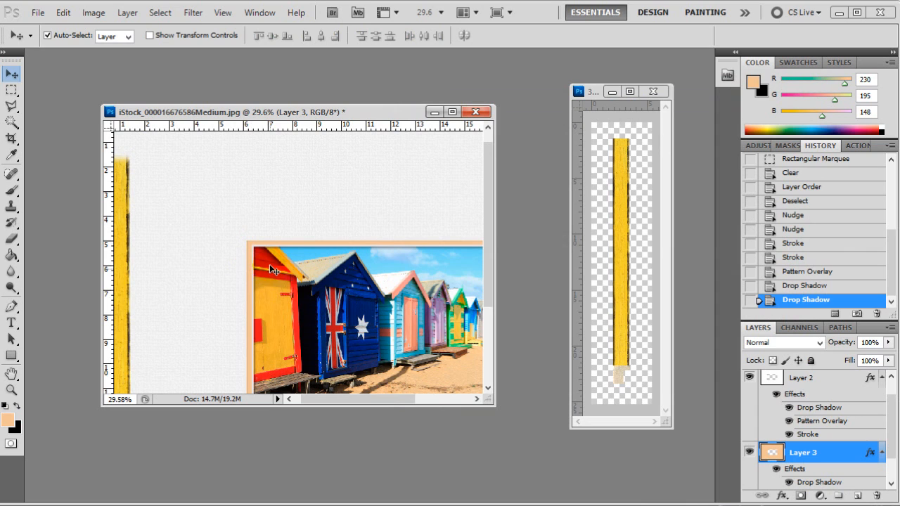
scroll(293, 277, down, 1)
scroll(297, 282, up, 4)
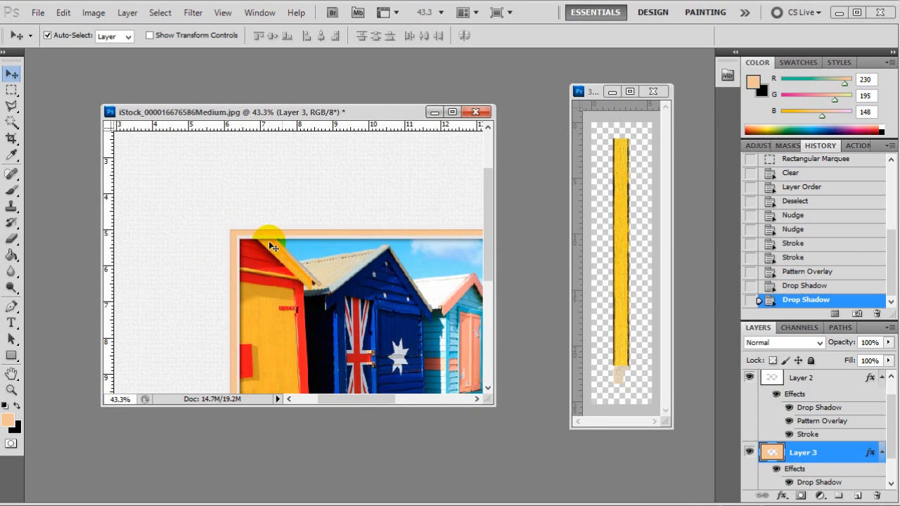
scroll(278, 293, down, 5)
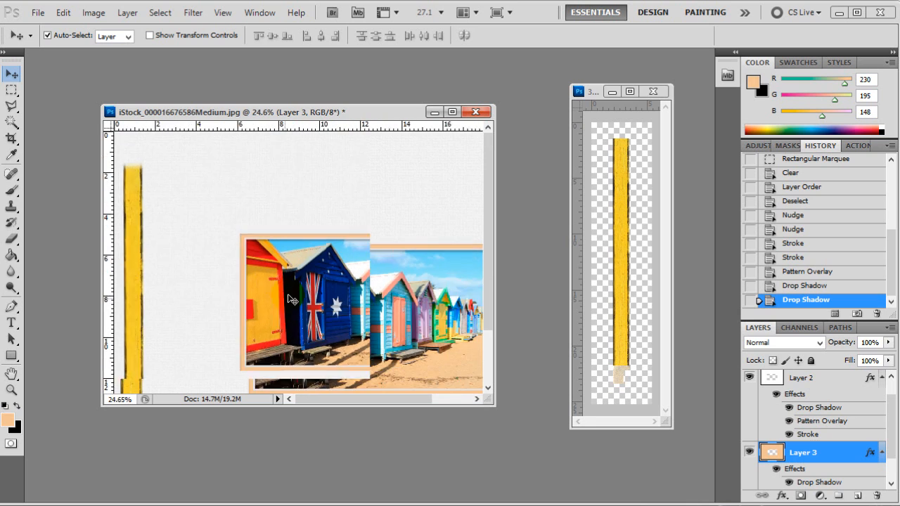
scroll(301, 292, up, 1)
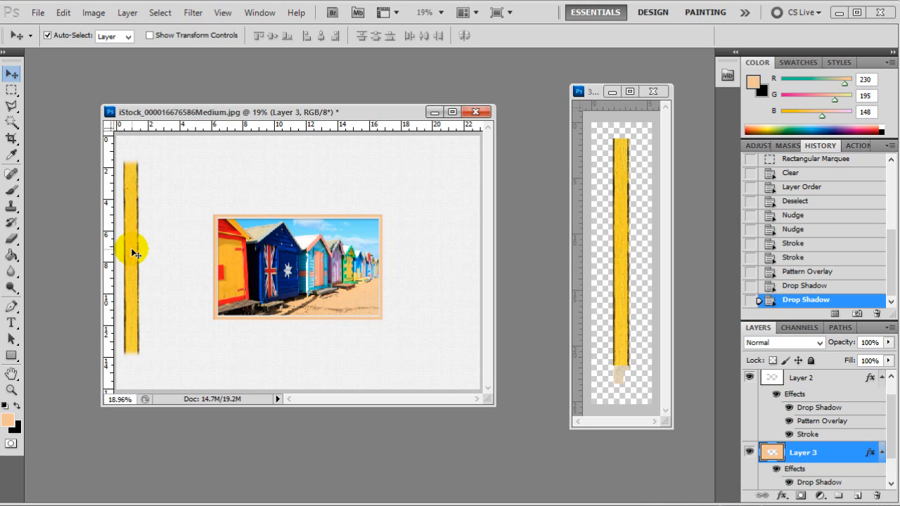
Move the yellow moulding strip inward to the right, about midway between the canvas's left edge and the photo.
drag(139, 233, 156, 252)
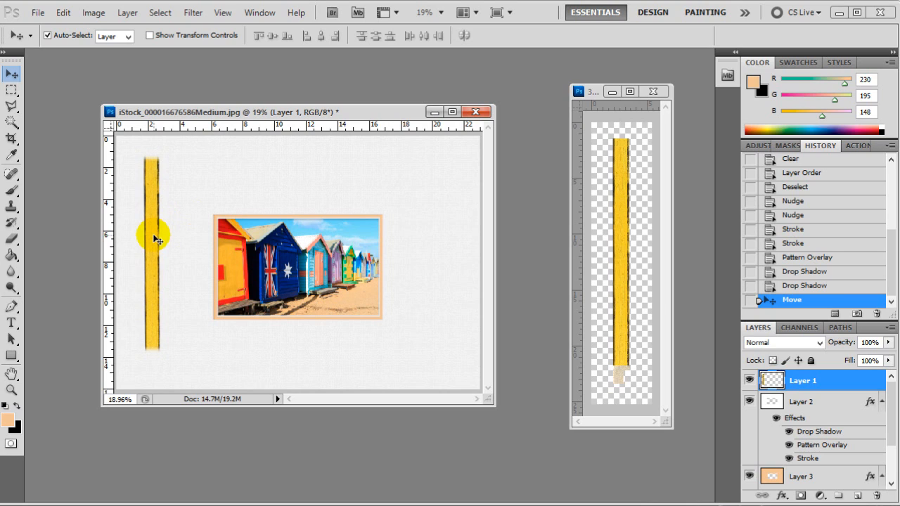
mouse_move(155, 245)
mouse_down()
mouse_move(150, 221)
mouse_move(154, 234)
mouse_up()
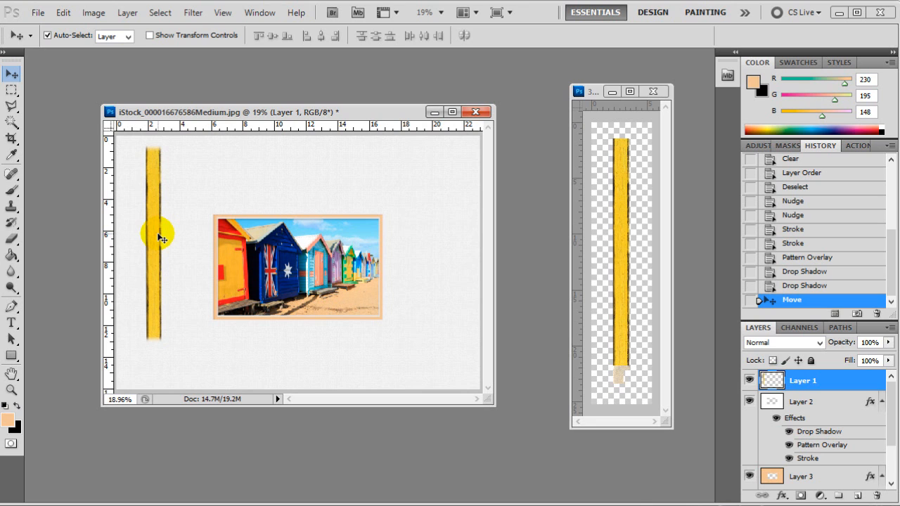
scroll(152, 266, up, 3)
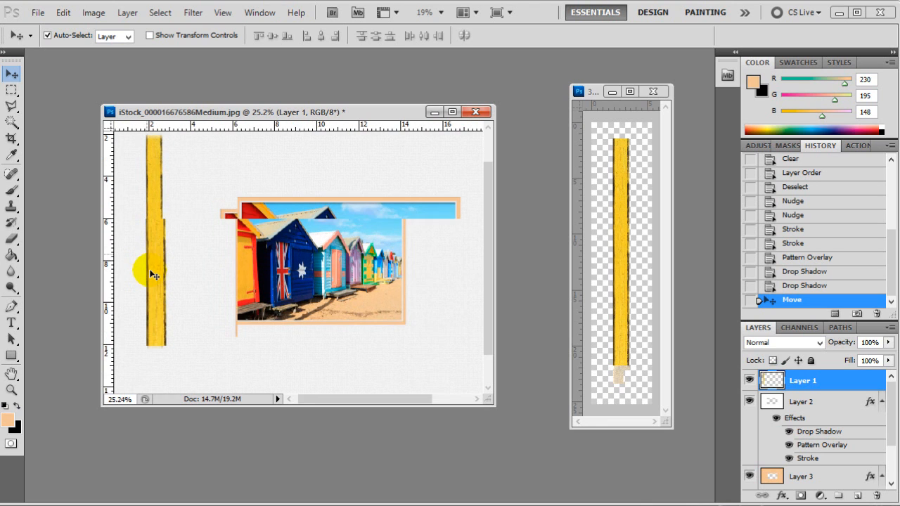
scroll(157, 303, down, 1)
scroll(161, 306, down, 3)
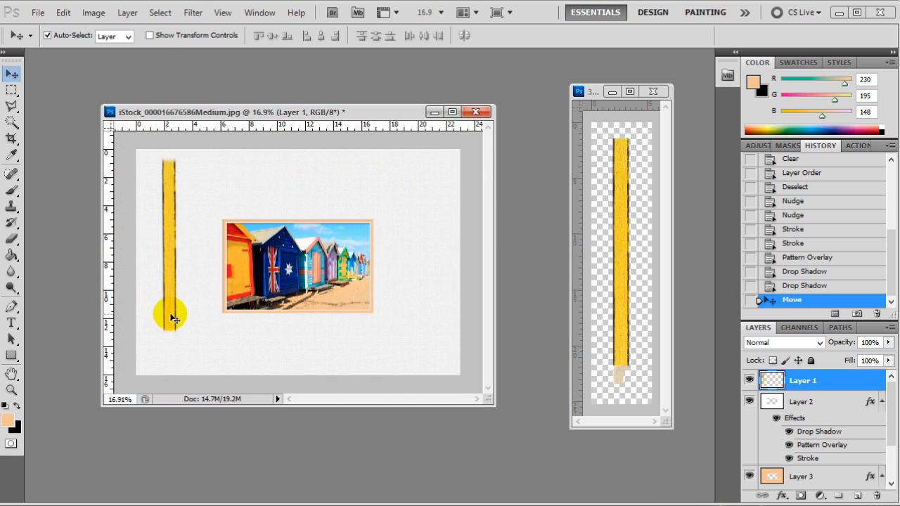
drag(175, 316, 185, 315)
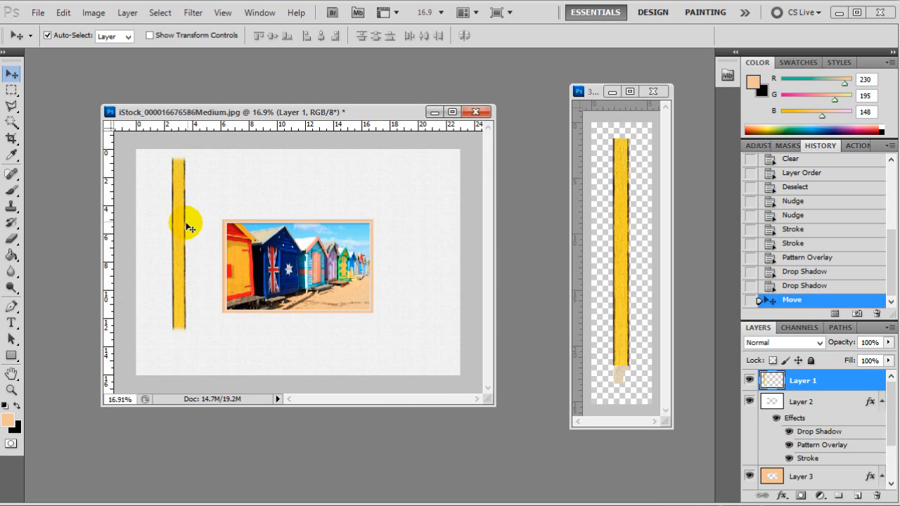
Scale the yellow moulding strip on Layer 1 vertically to about 100.4% and commit the transform.
click(62, 14)
mouse_move(129, 288)
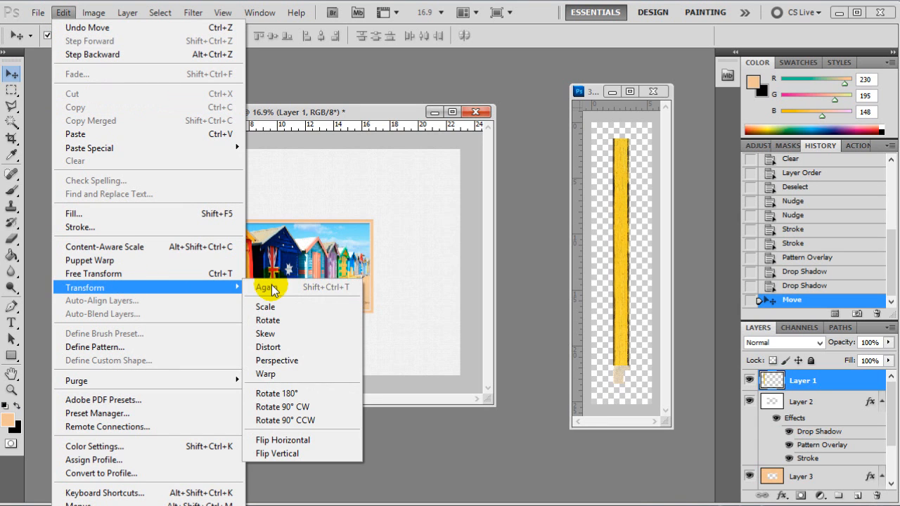
click(281, 305)
mouse_move(179, 333)
mouse_down()
mouse_move(179, 378)
mouse_move(179, 325)
mouse_up()
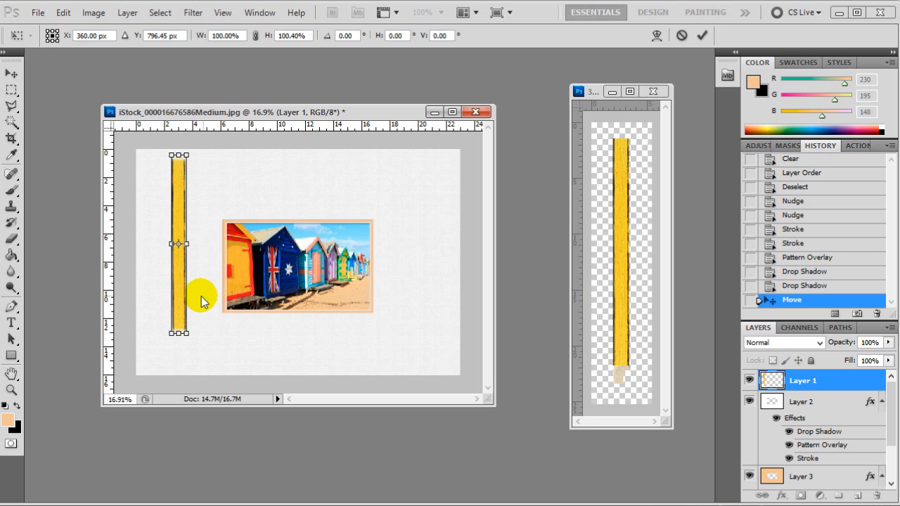
key(Return)
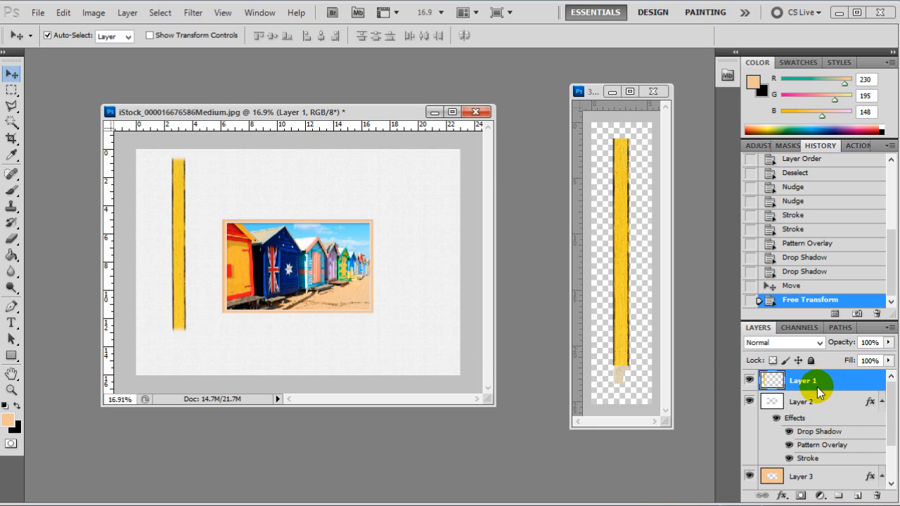
Duplicate the yellow strip onto a new layer by copy and paste, and overlap the copy with the original to lengthen the moulding downward.
key(ctrl+a)
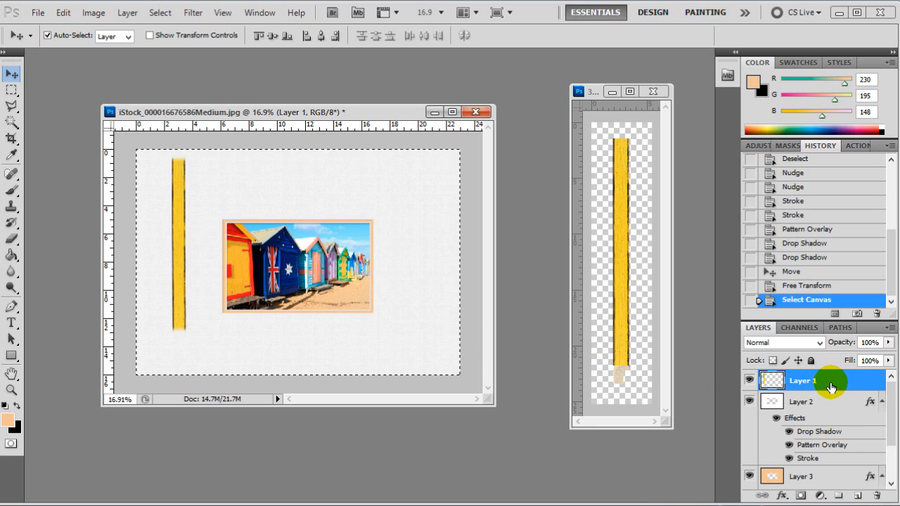
key(ctrl+c)
key(ctrl+v)
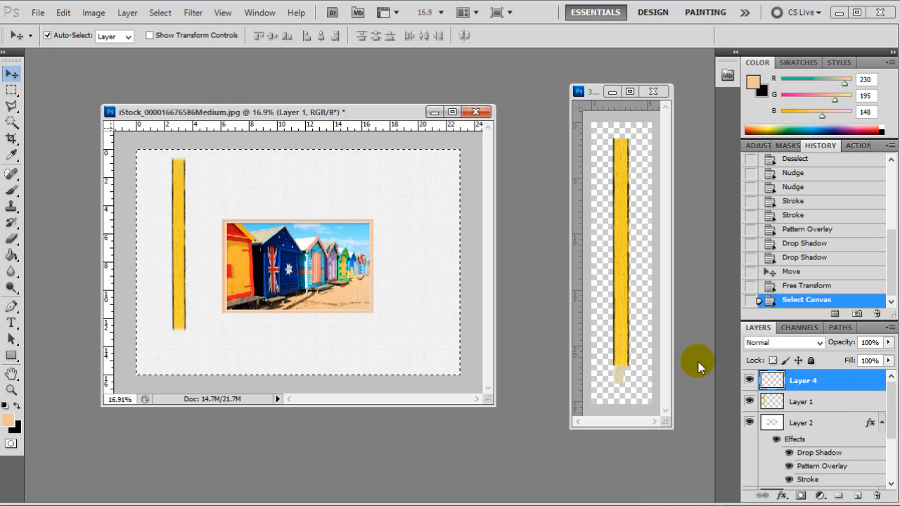
drag(295, 266, 181, 265)
Clear a rectangular area with a 20 px feather from Layer 4 where the two strips overlap, blending the join, and deselect.
scroll(181, 265, up, 2)
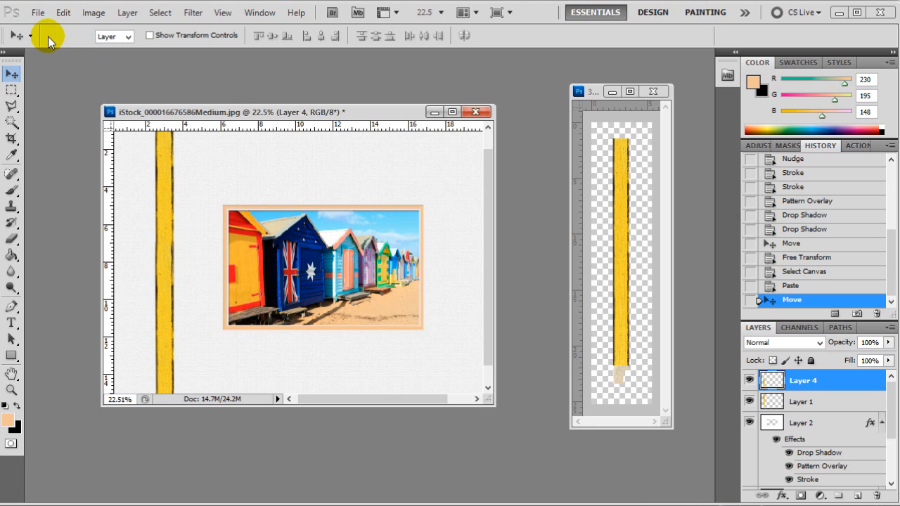
click(11, 90)
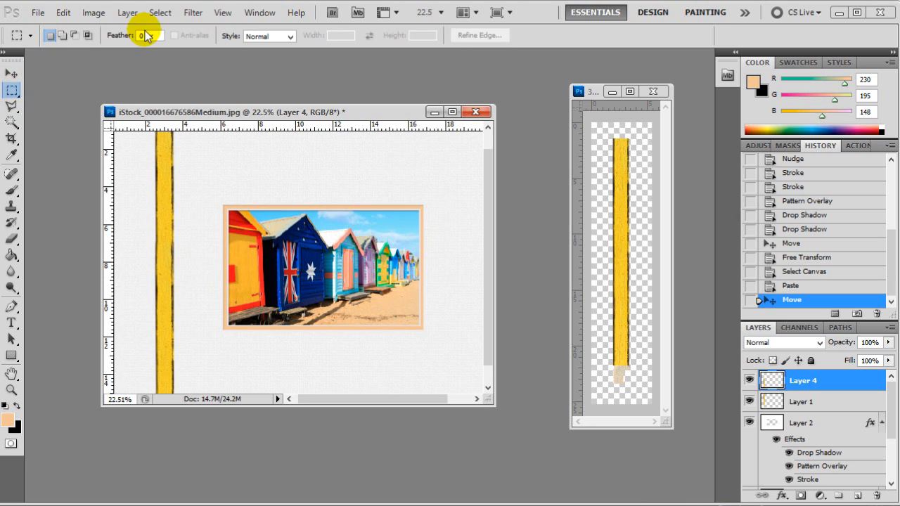
click(144, 35)
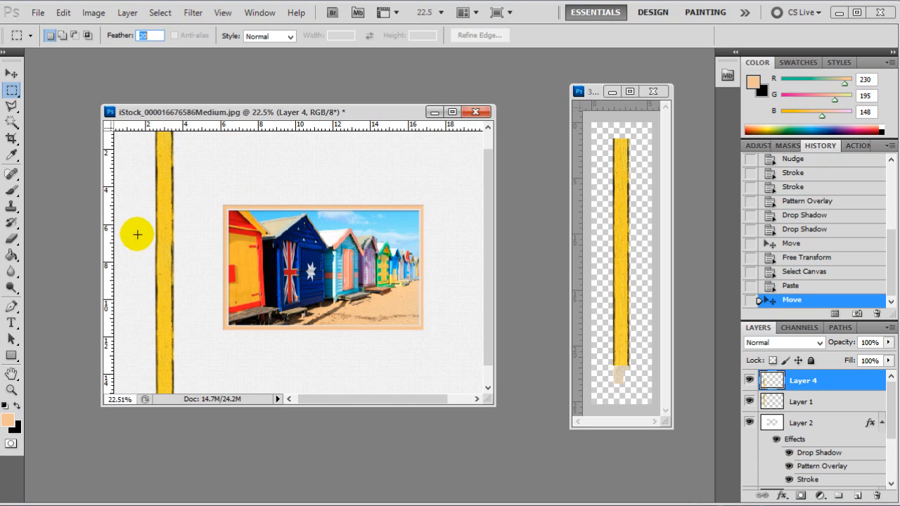
drag(135, 225, 195, 282)
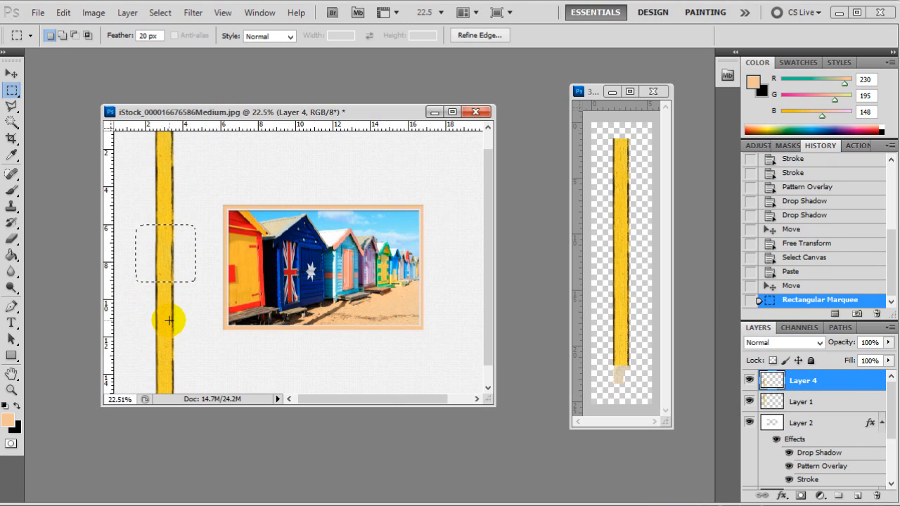
key(Delete)
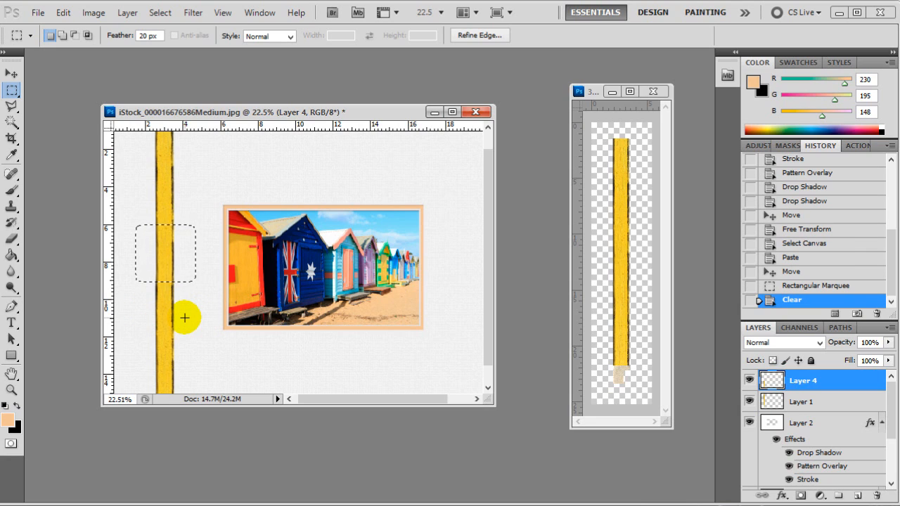
click(11, 73)
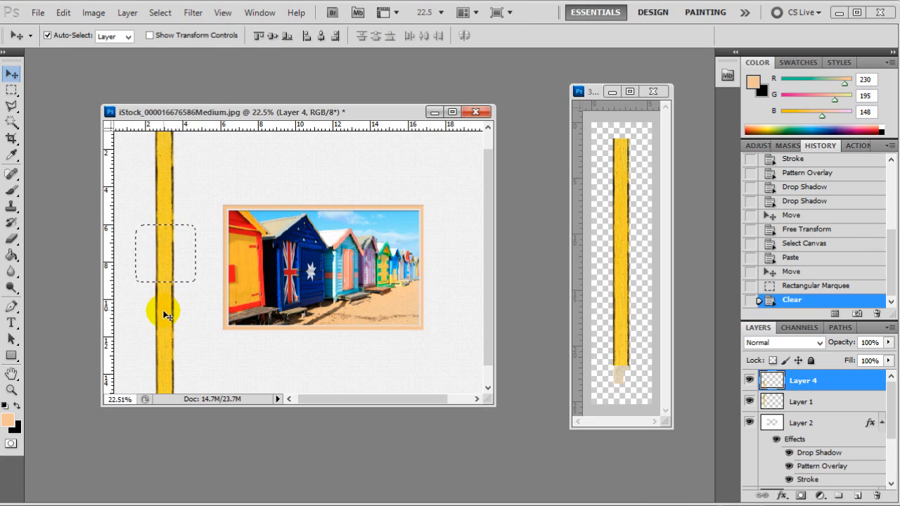
click(12, 90)
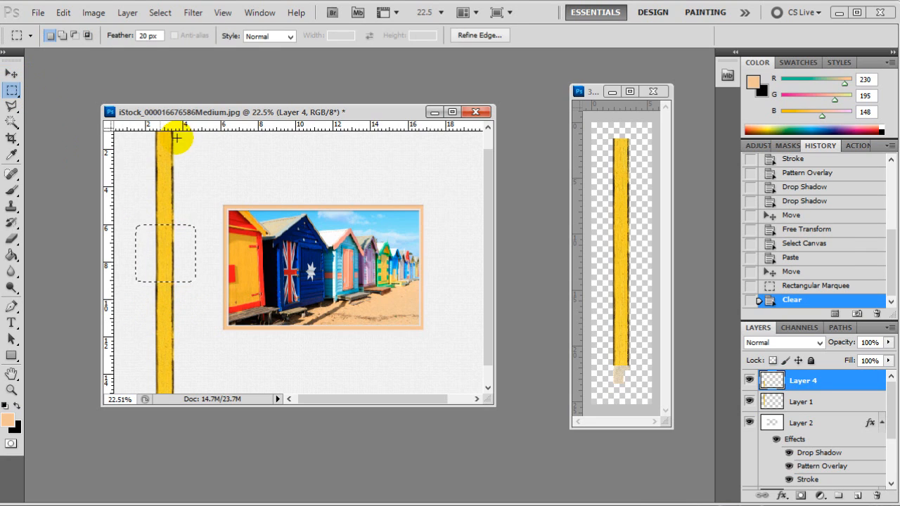
click(177, 318)
click(11, 73)
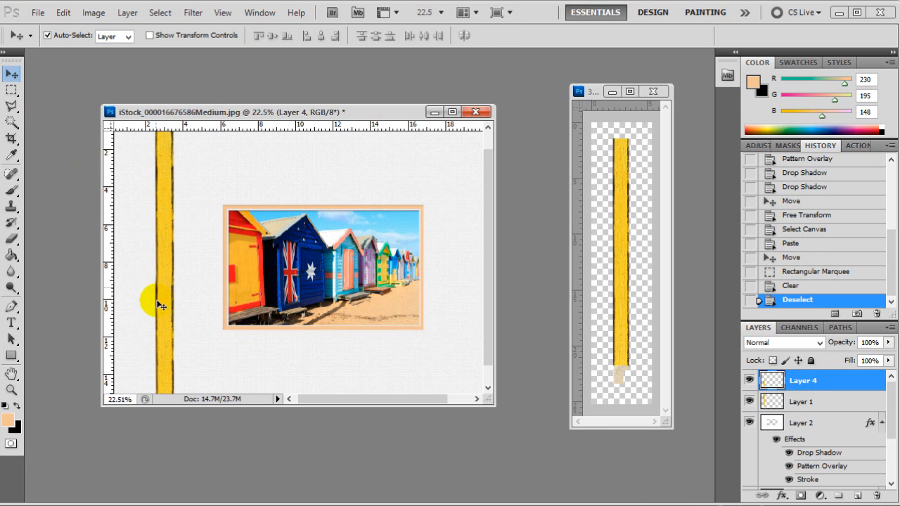
Reposition the yellow strip on Layer 4 over the original strip, nudging it slightly right so the edges line up at the join.
drag(167, 304, 192, 283)
scroll(194, 279, up, 4)
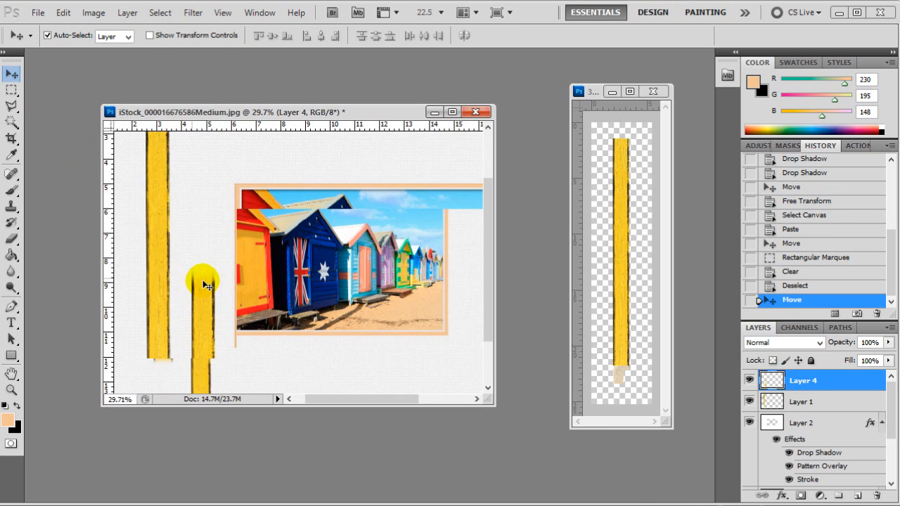
drag(214, 332, 154, 327)
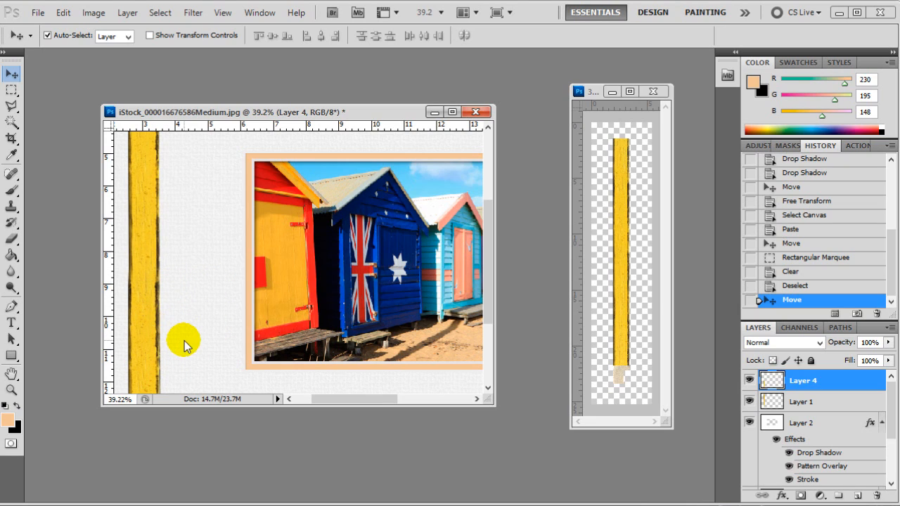
key(Right)
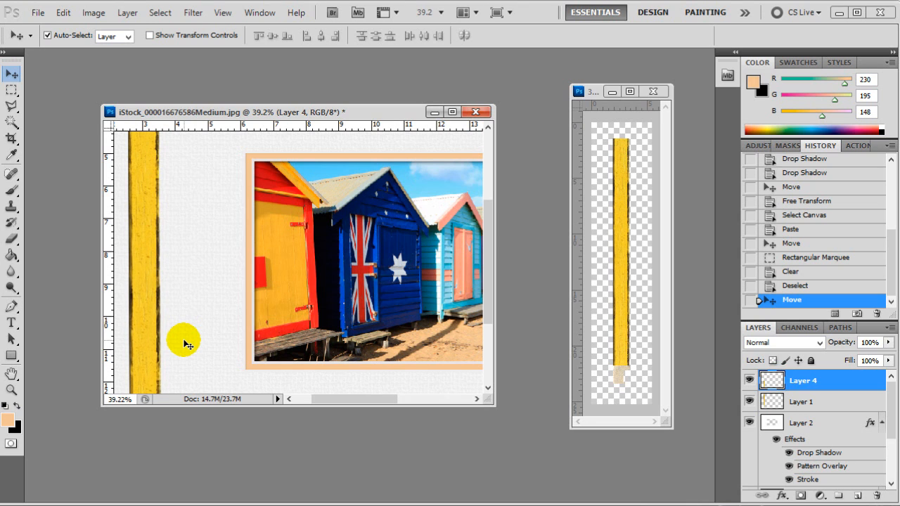
scroll(144, 299, up, 9)
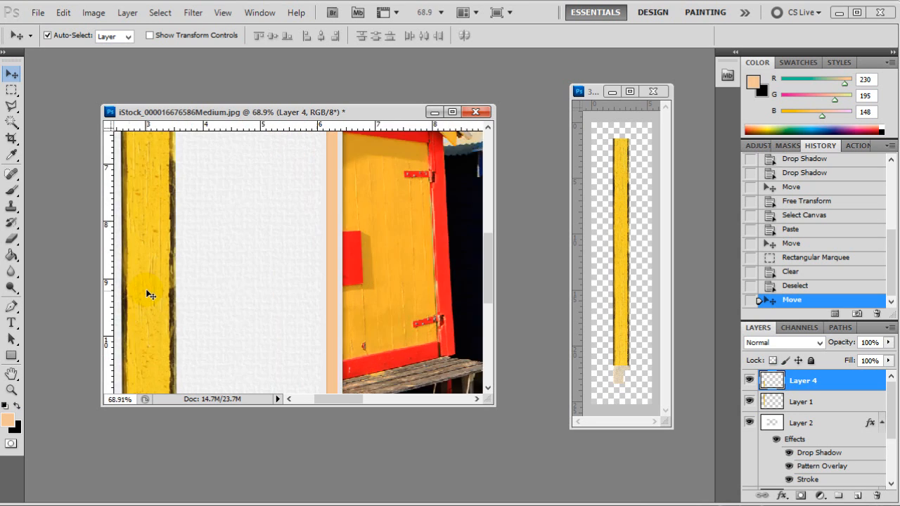
scroll(176, 296, down, 10)
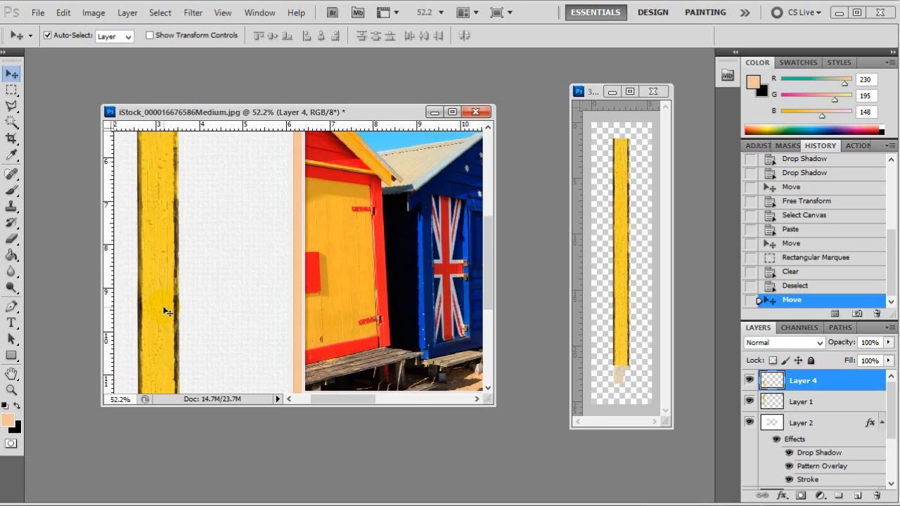
scroll(172, 310, down, 3)
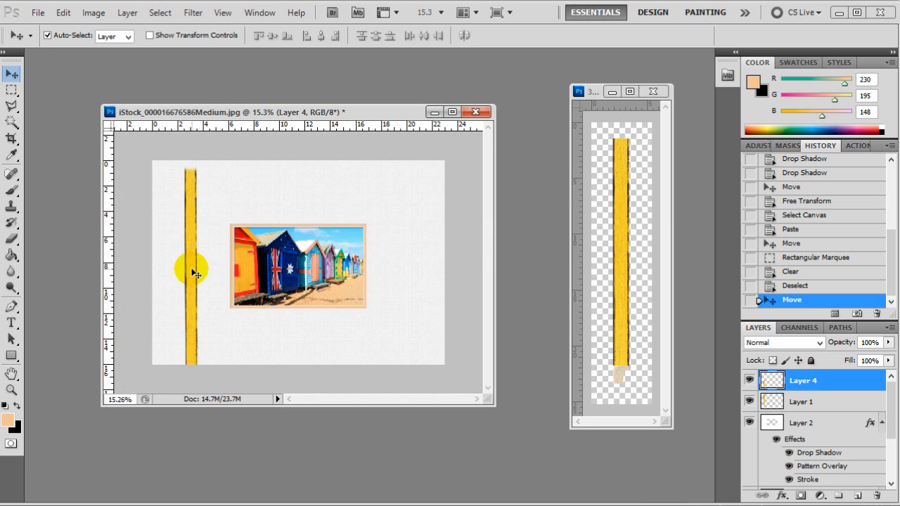
Merge Layer 4 down into Layer 1 and toggle the merged layer's visibility to check the combined moulding.
click(11, 91)
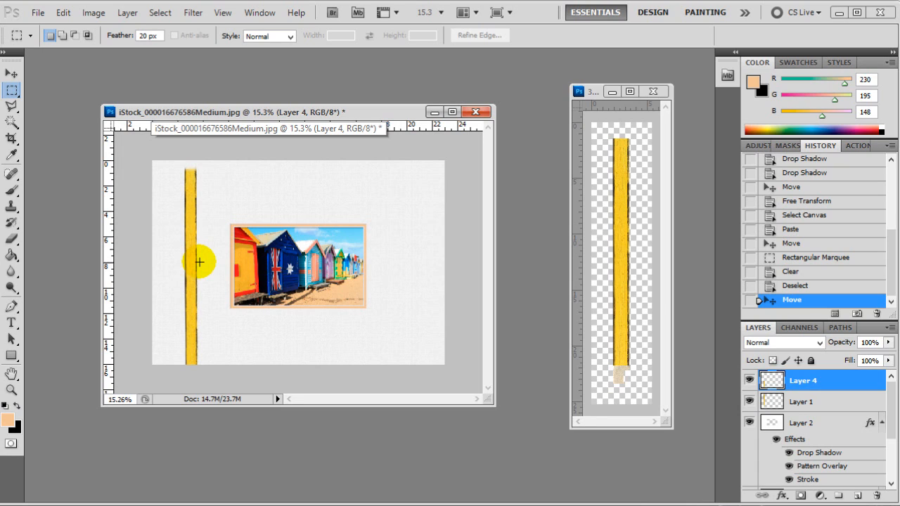
click(830, 404)
click(834, 384)
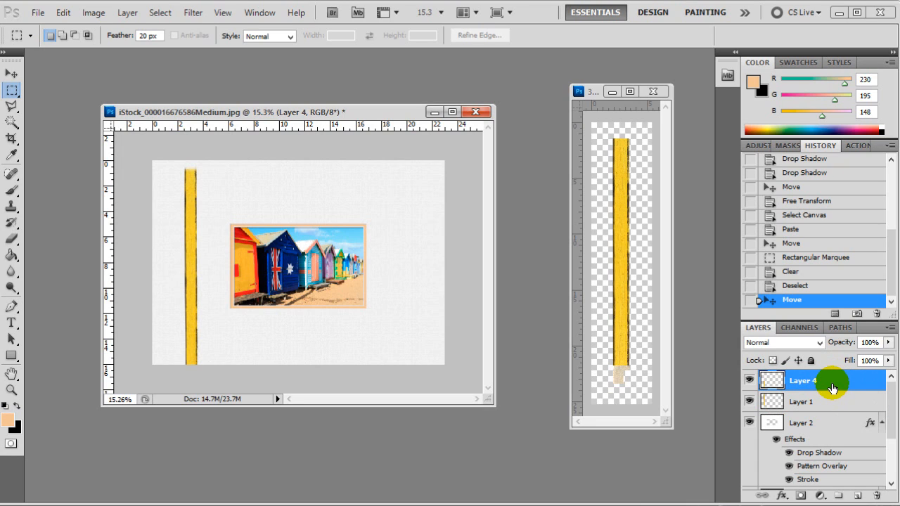
right_click(830, 386)
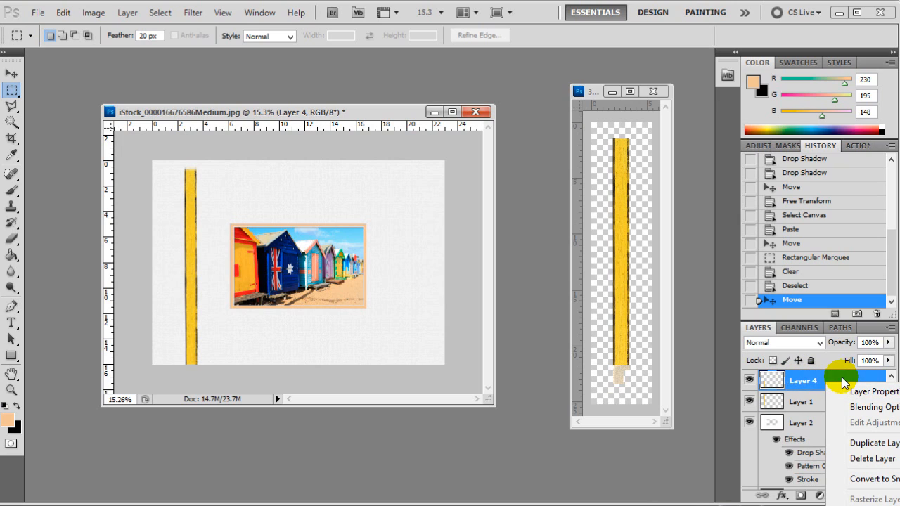
right_click(823, 376)
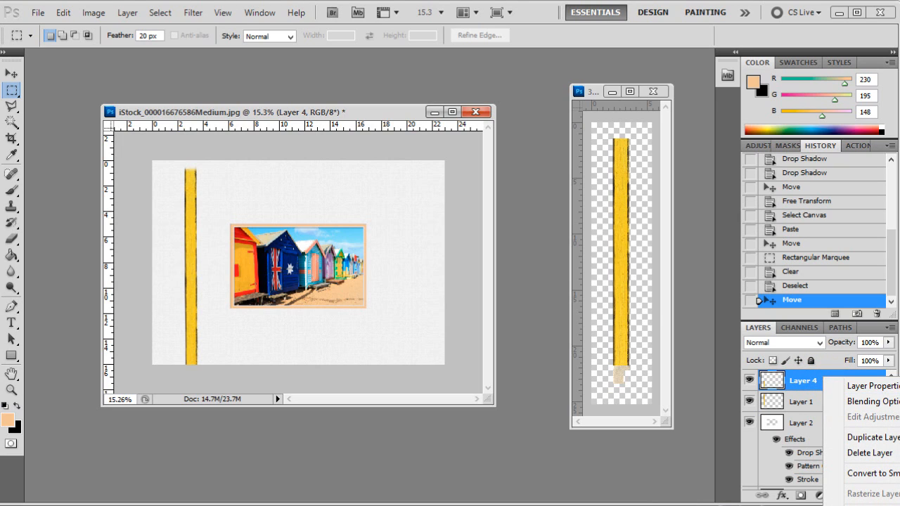
click(869, 505)
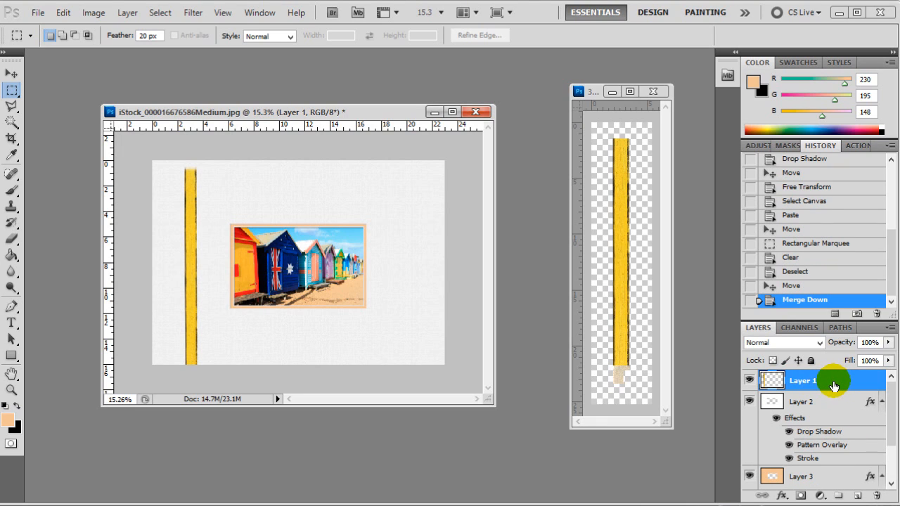
click(751, 384)
click(750, 382)
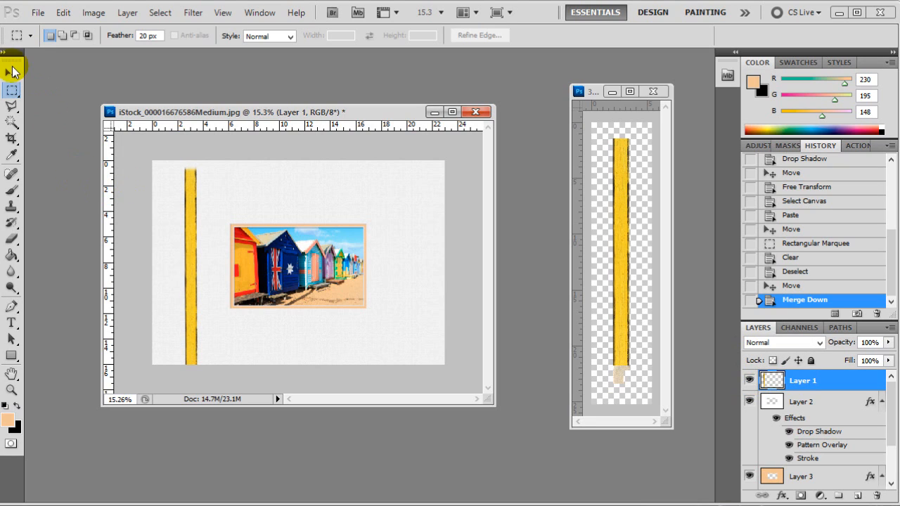
Move the merged moulding up and slightly left to reach the canvas's top edge, and duplicate Layer 1.
click(11, 73)
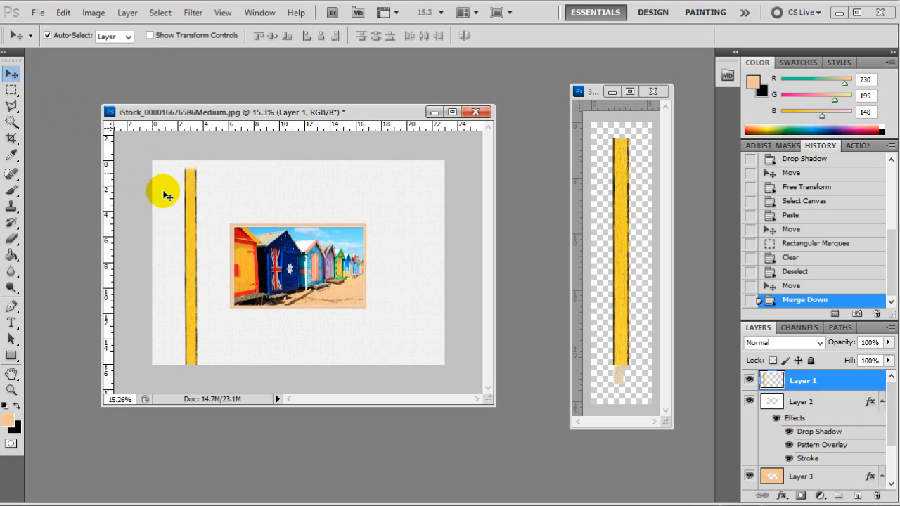
drag(192, 221, 187, 202)
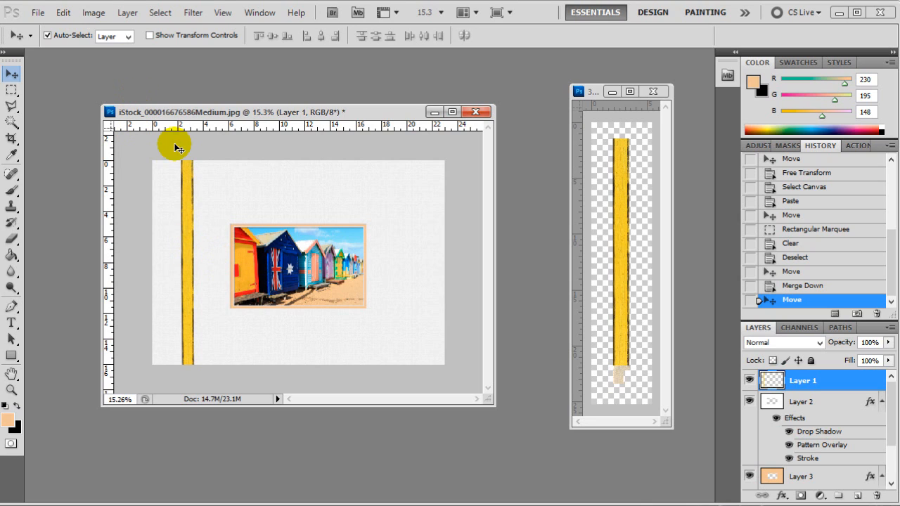
right_click(832, 384)
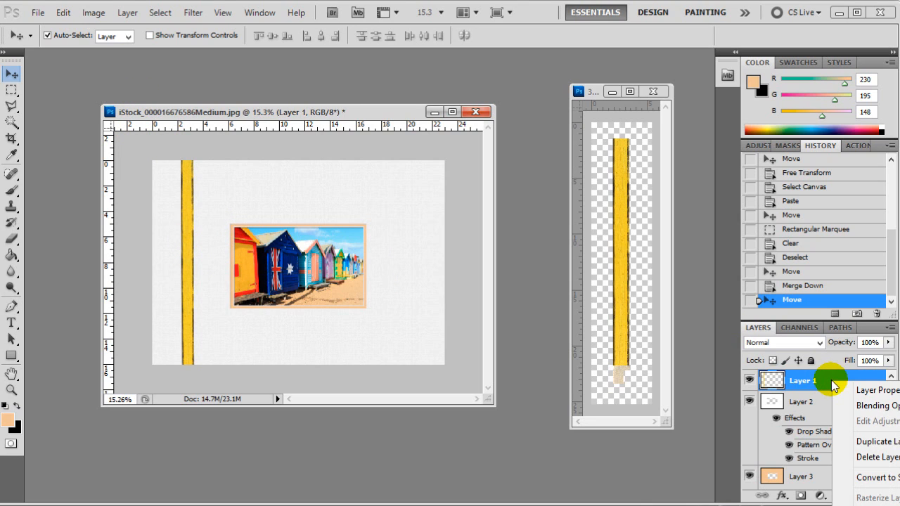
click(860, 439)
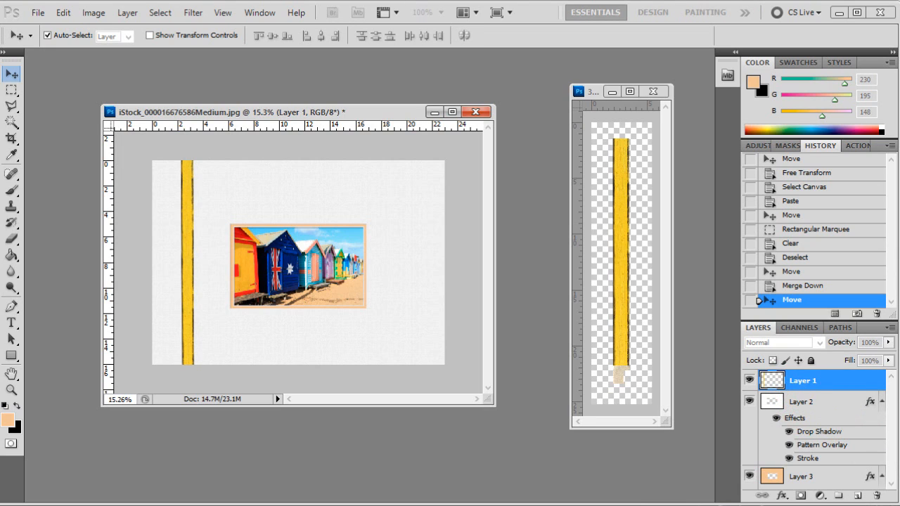
key(Return)
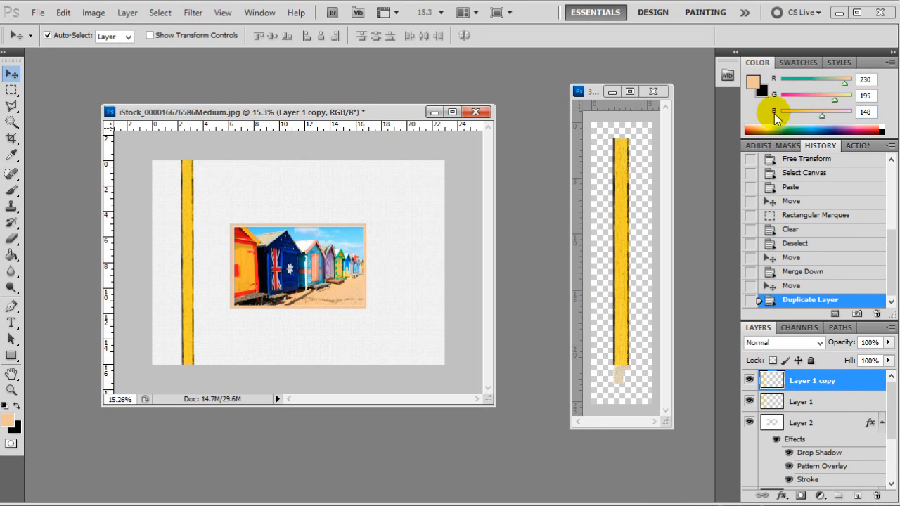
click(749, 382)
Flip Layer 1 copy horizontally and move it to the right side of the photo, parallel to the left moulding.
click(63, 13)
mouse_move(148, 294)
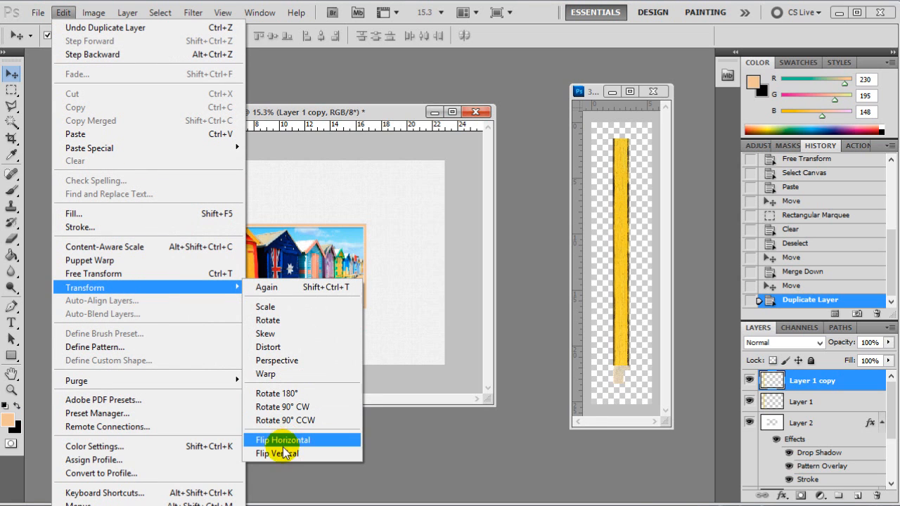
click(290, 440)
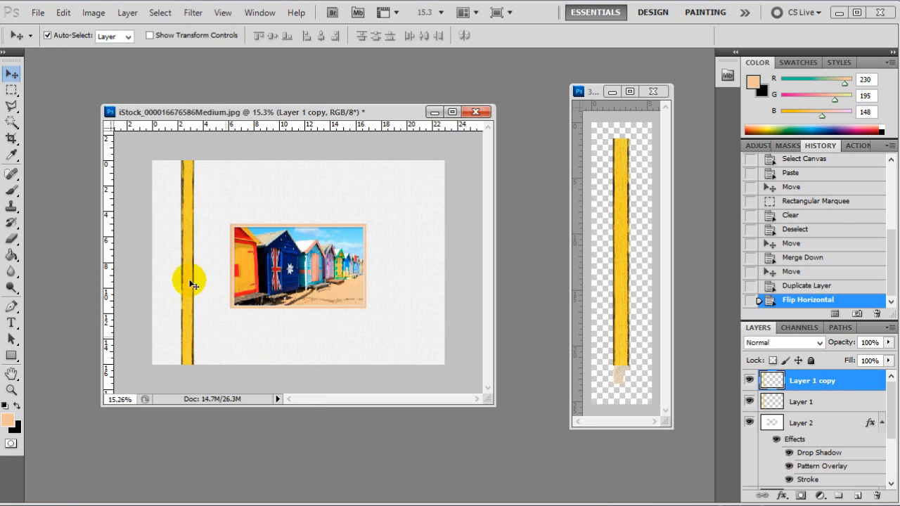
drag(187, 255, 415, 253)
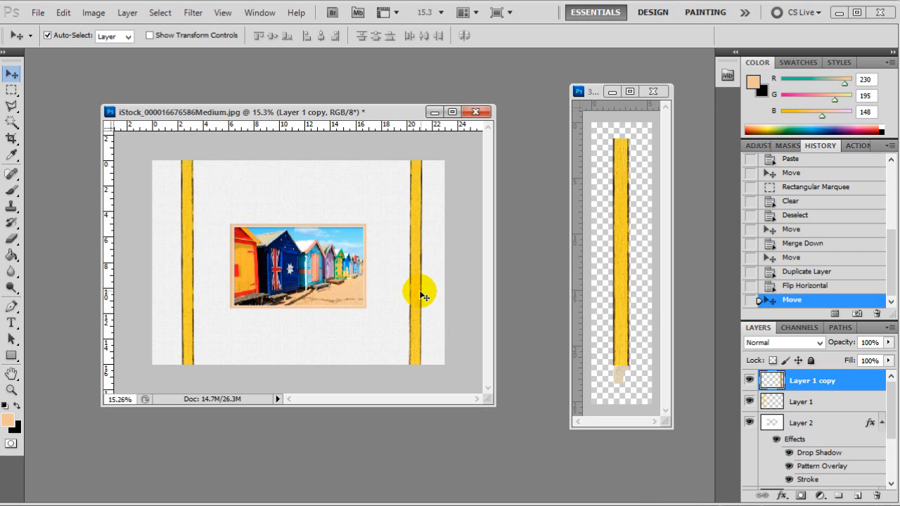
drag(424, 292, 425, 289)
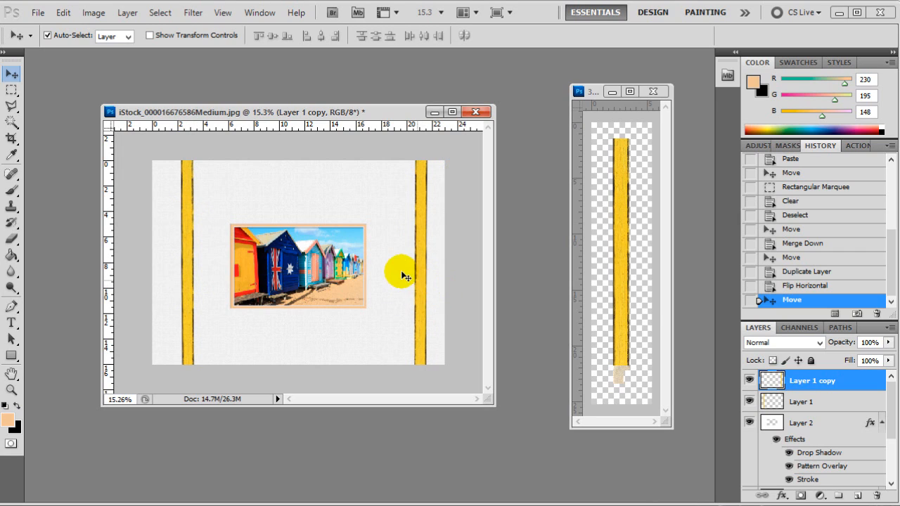
drag(422, 261, 418, 261)
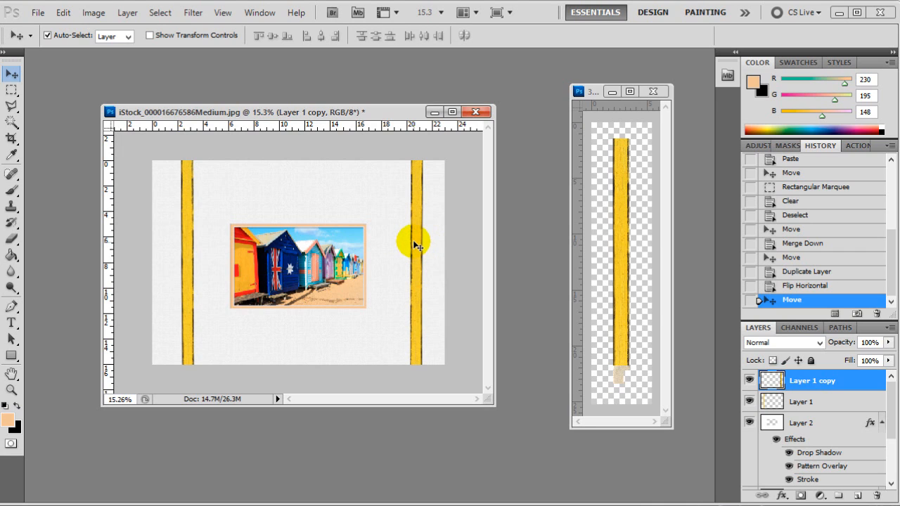
Paste another copy of the yellow moulding, rotate it 90° counterclockwise, and place it horizontally above the photo between the vertical mouldings.
key(ctrl+a)
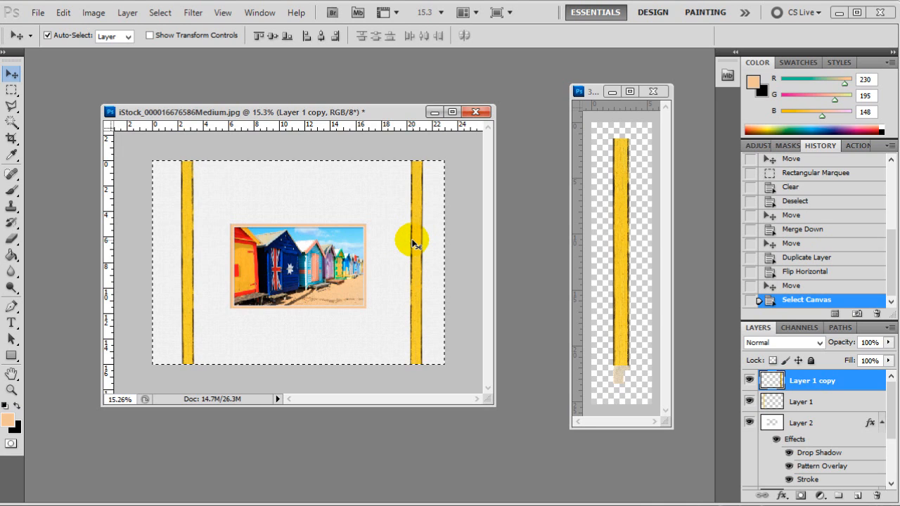
key(ctrl+v)
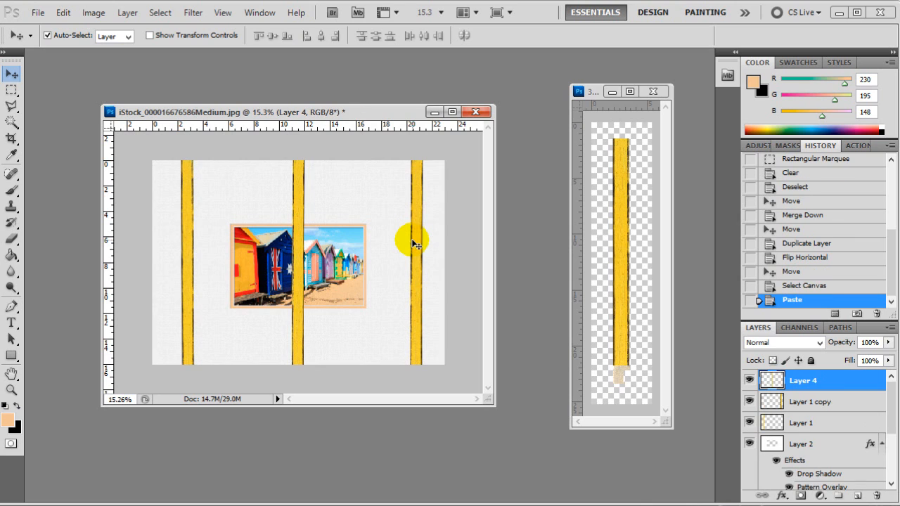
click(65, 14)
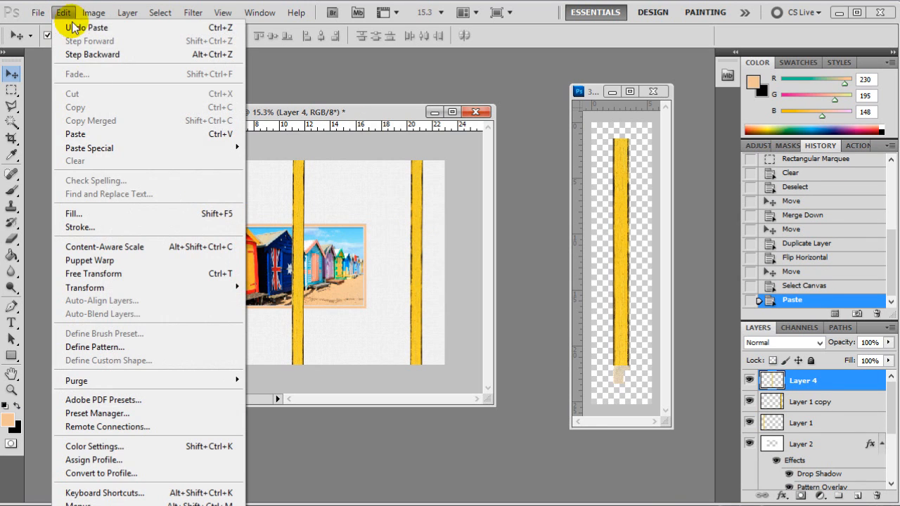
mouse_move(172, 296)
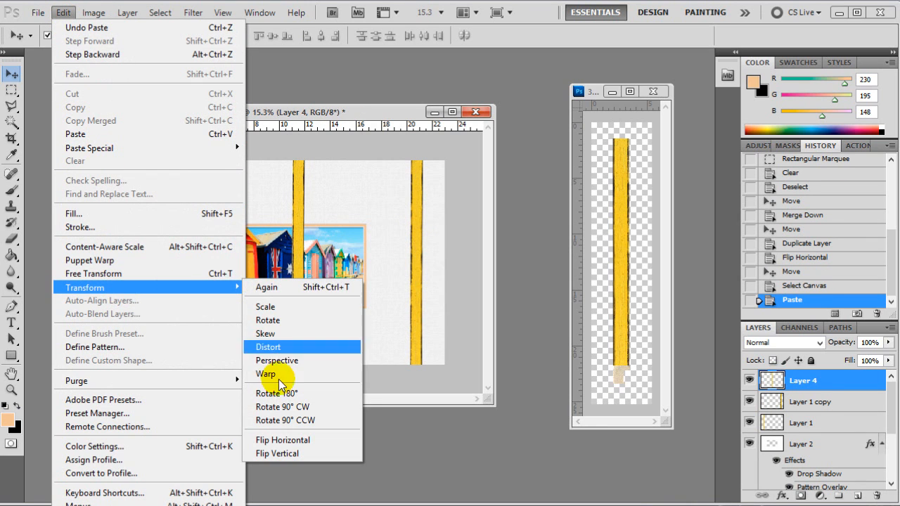
click(288, 421)
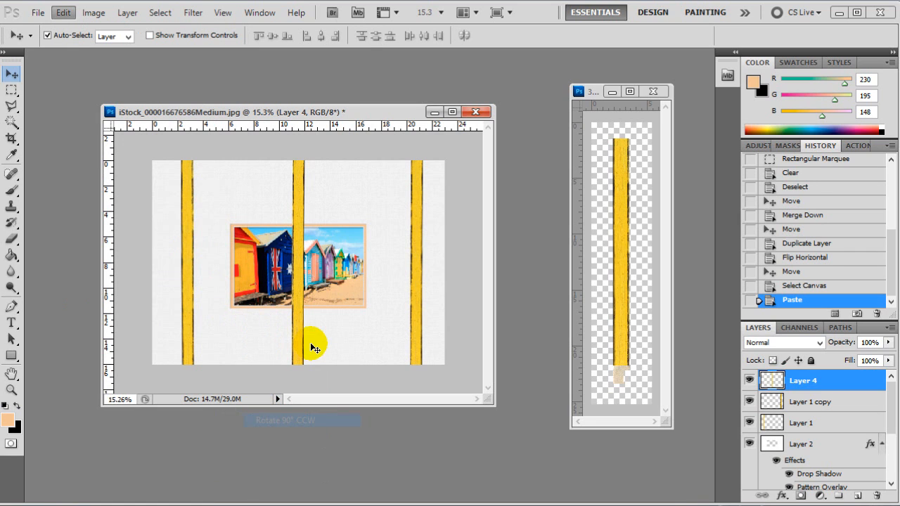
drag(310, 265, 313, 182)
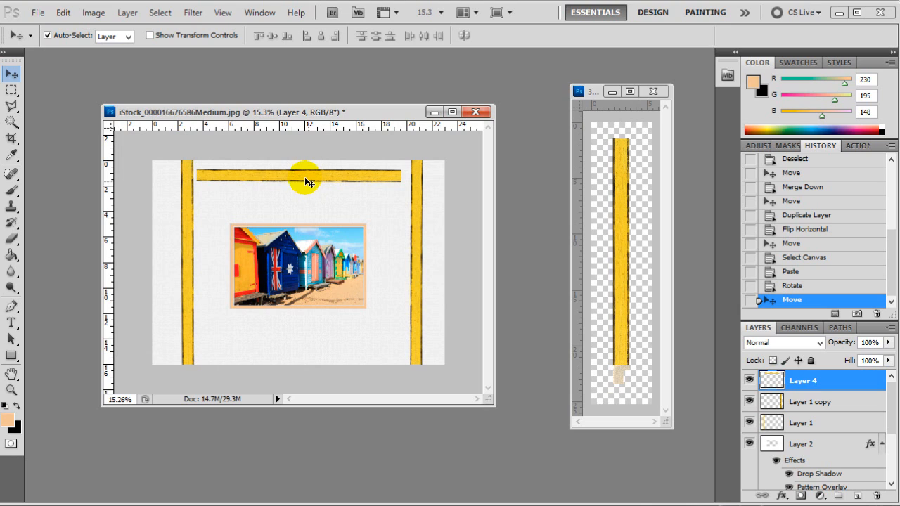
Paste a copy of the horizontal moulding onto a new layer, place it below the photo between the side mouldings, and rotate it 180°.
key(ctrl+a)
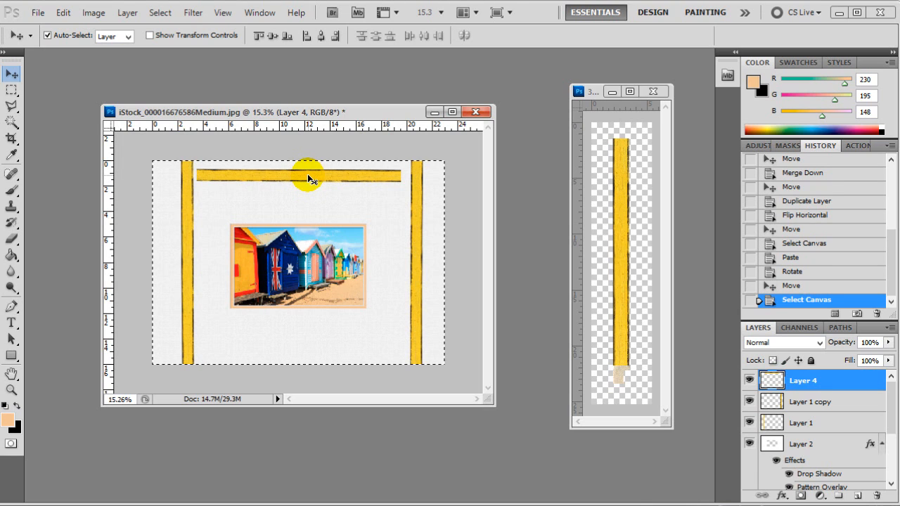
key(ctrl+v)
drag(310, 260, 313, 338)
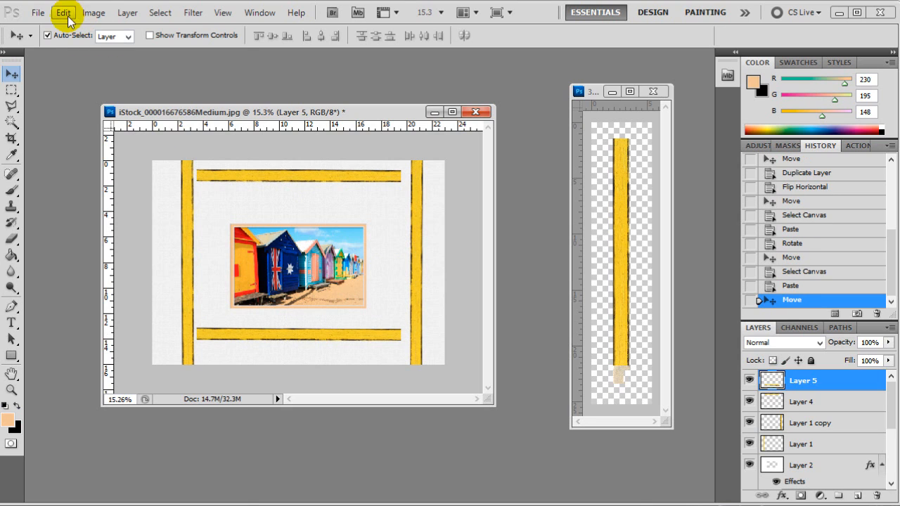
click(63, 13)
mouse_move(126, 287)
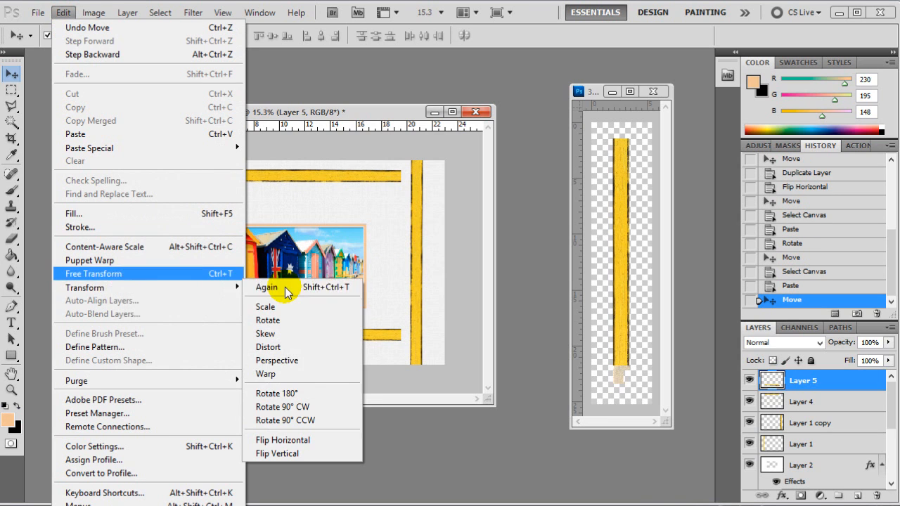
click(282, 393)
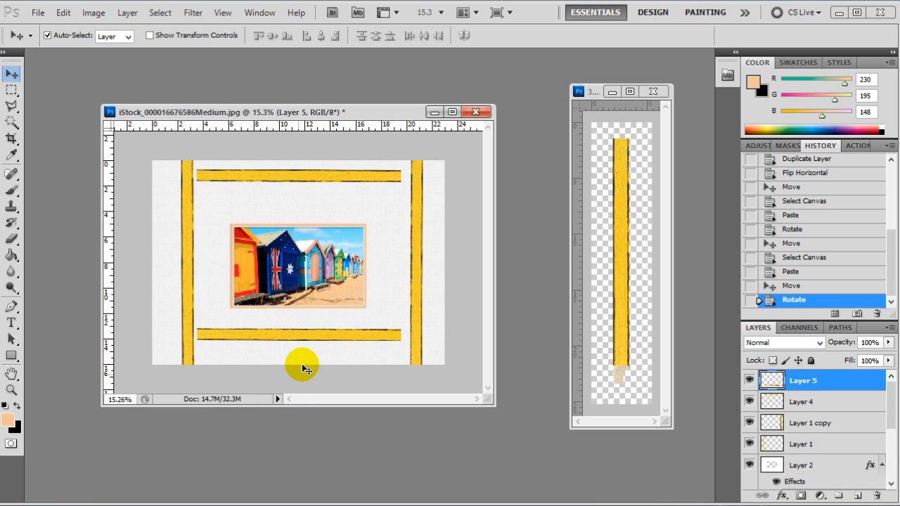
mouse_move(297, 338)
mouse_down()
mouse_move(301, 354)
mouse_move(293, 352)
mouse_move(306, 352)
mouse_up()
Move the left moulding inward to the right and lower the top moulding towards the photo, overlapping its left end with the left moulding.
drag(187, 207, 199, 221)
scroll(203, 209, up, 2)
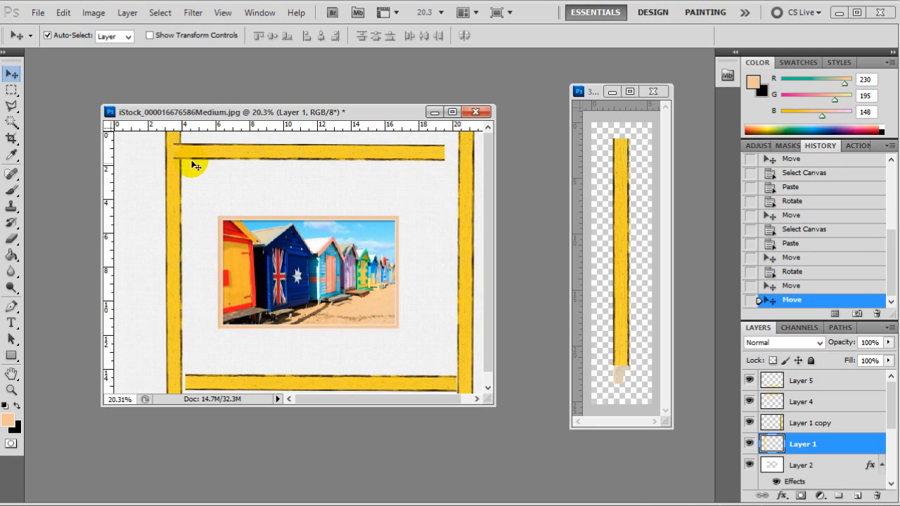
drag(201, 157, 213, 168)
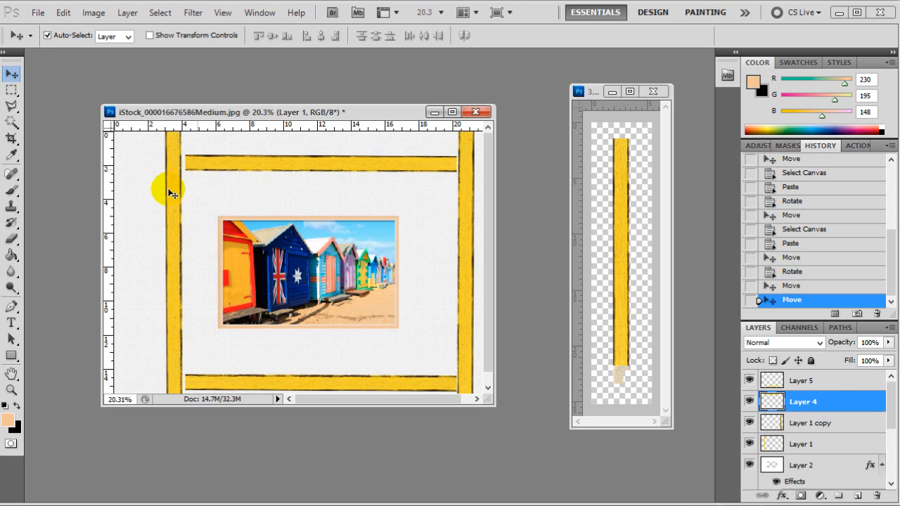
drag(173, 196, 176, 205)
drag(222, 164, 228, 174)
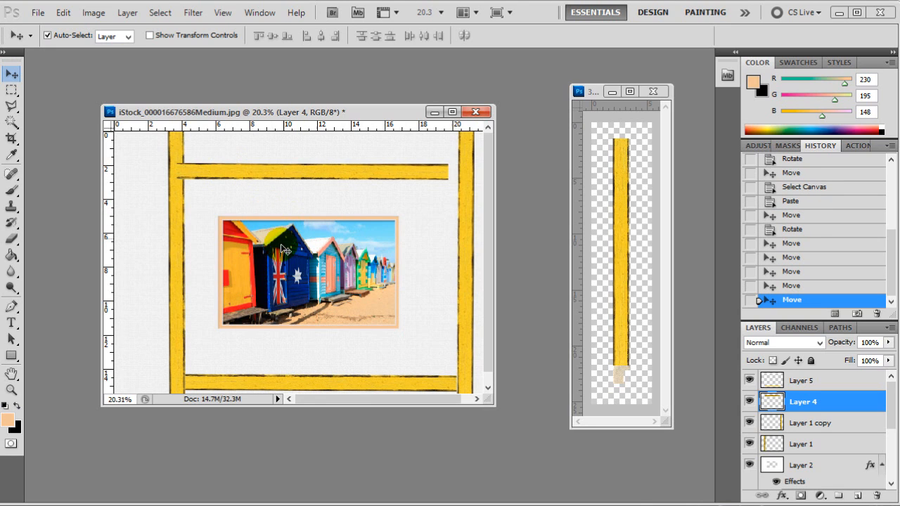
Add a horizontal guide along the top moulding's lower edge and a vertical guide along the left moulding's inner edge.
scroll(281, 246, down, 2)
drag(307, 129, 309, 192)
drag(109, 235, 188, 222)
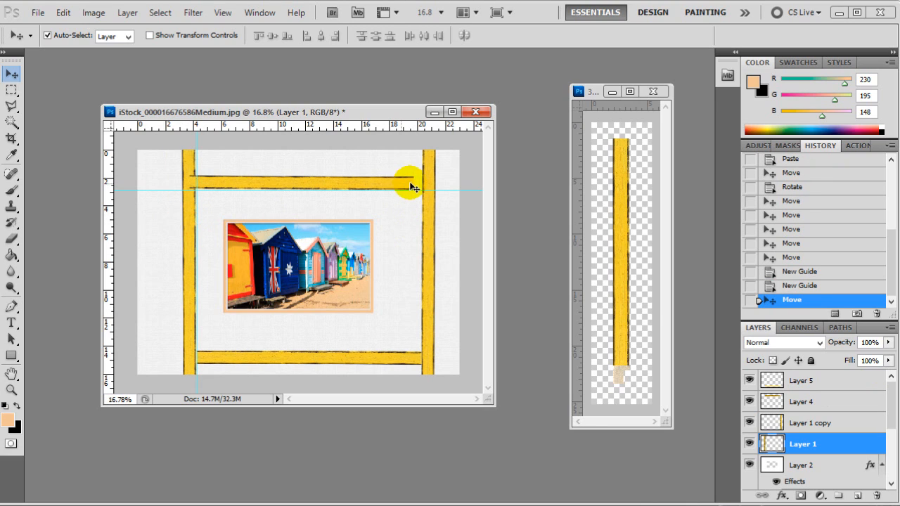
Shift the top moulding left past the left moulding and scale its width to about 136% so it also extends beyond the right moulding.
drag(394, 187, 374, 185)
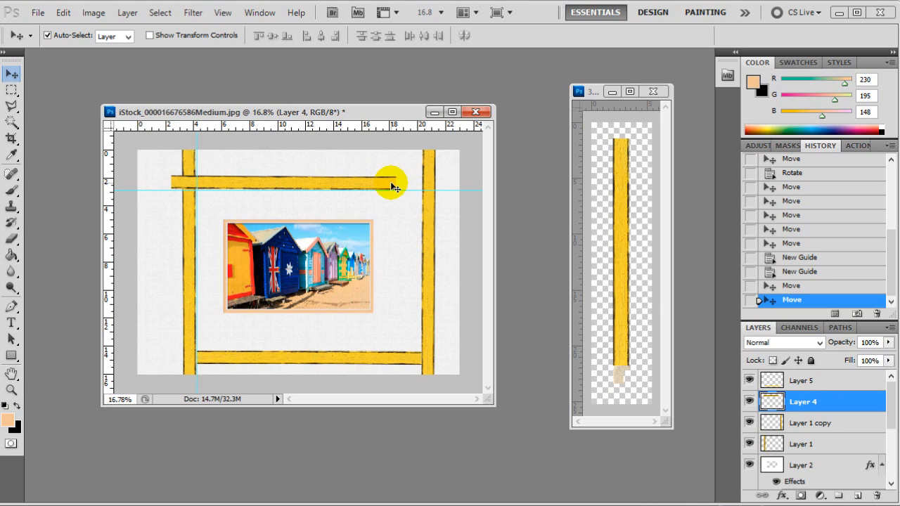
drag(379, 186, 358, 183)
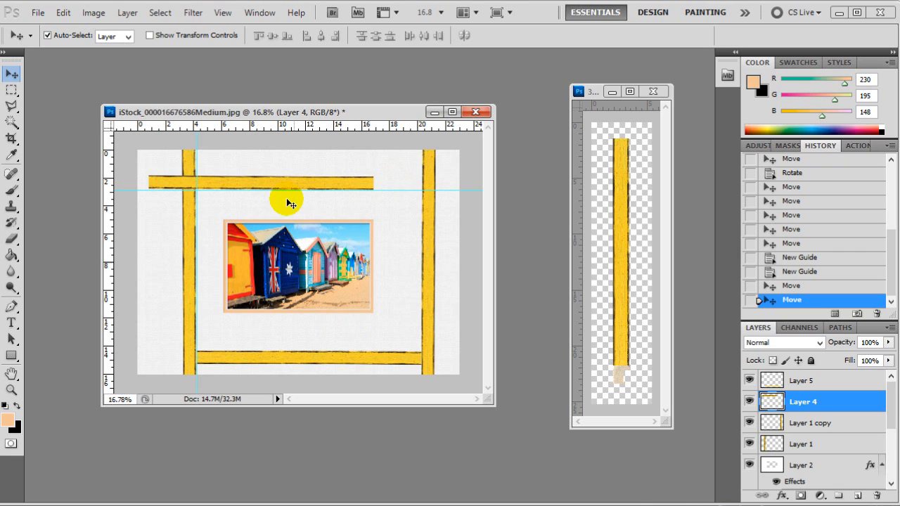
click(64, 12)
mouse_move(123, 290)
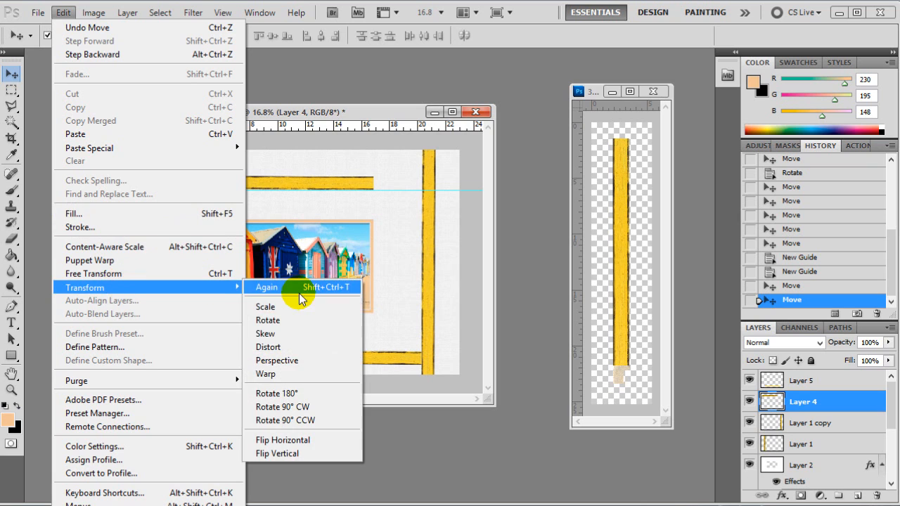
click(303, 305)
drag(376, 184, 454, 184)
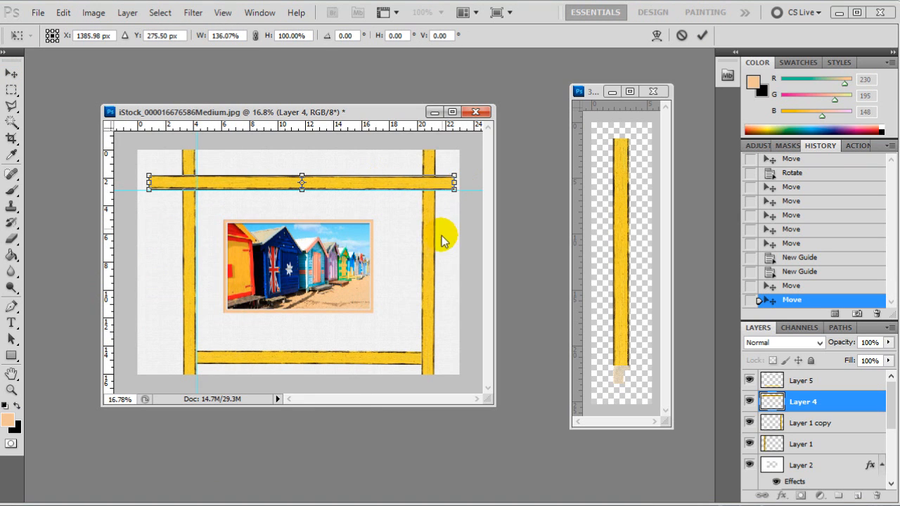
key(Return)
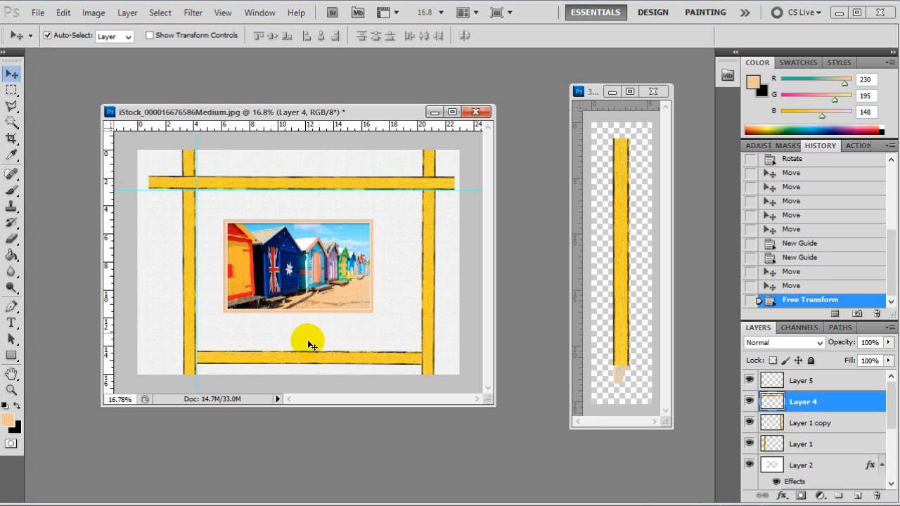
Scale the bottom moulding's width to about 135% at 100% height, extending it past both side mouldings.
click(313, 362)
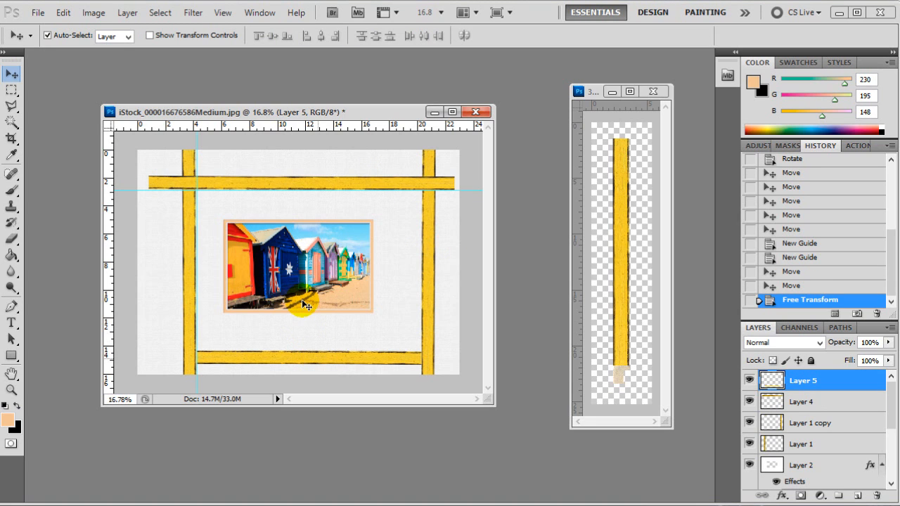
click(62, 12)
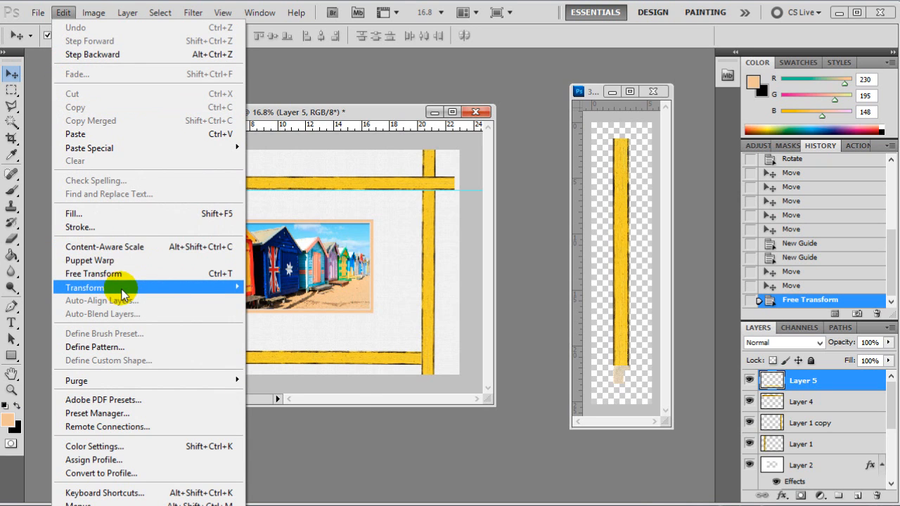
mouse_move(110, 288)
click(280, 307)
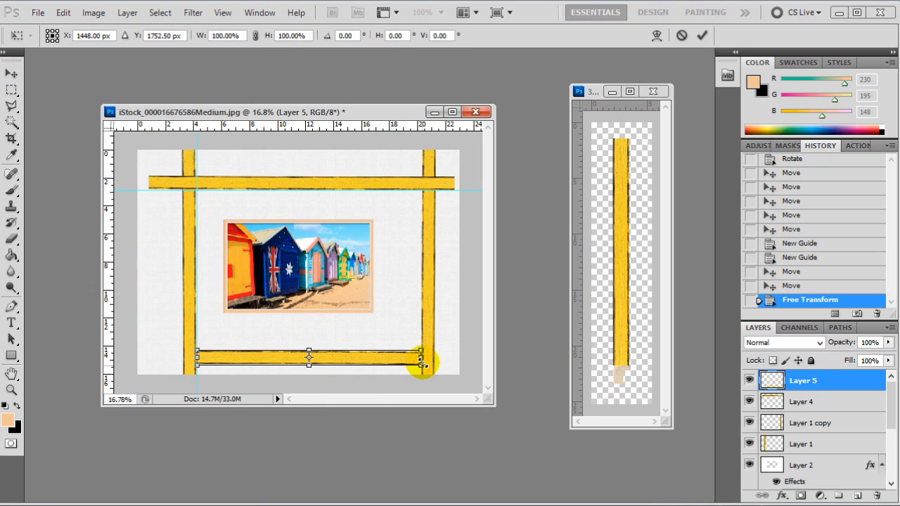
drag(422, 363, 443, 363)
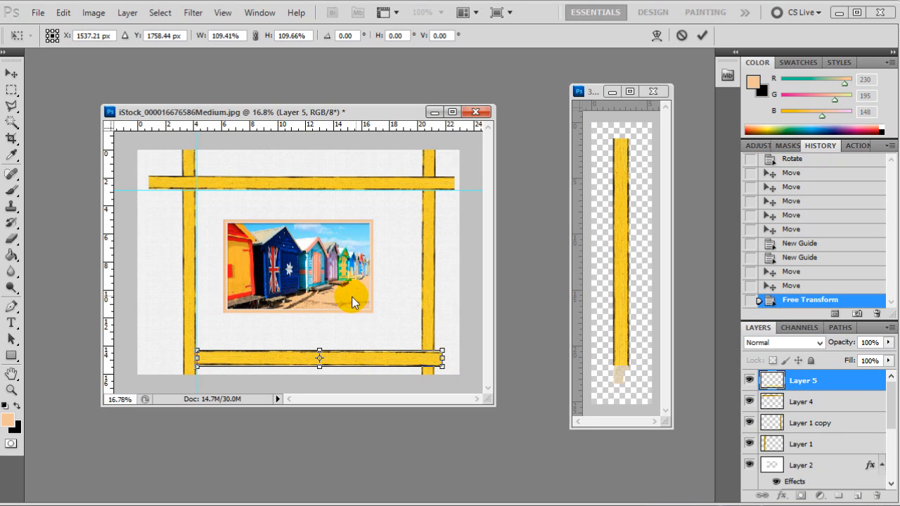
key(ctrl+z)
drag(421, 359, 453, 359)
drag(197, 358, 149, 358)
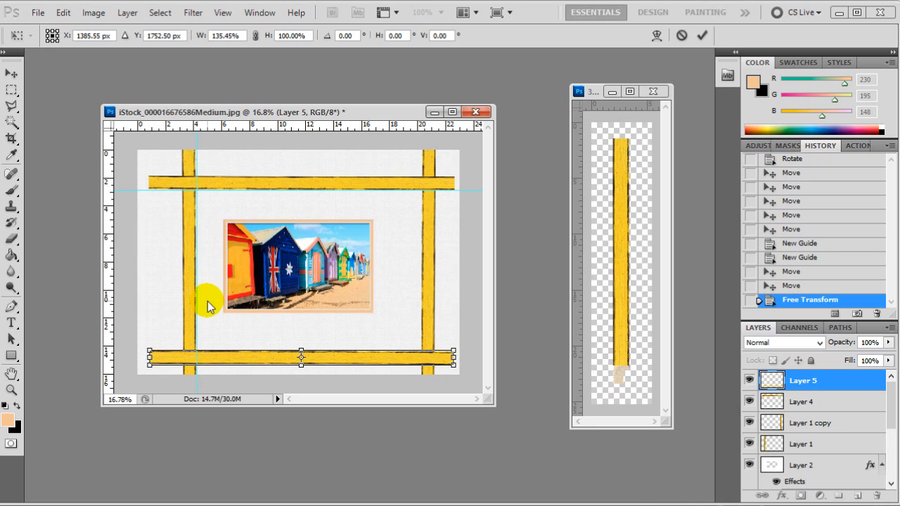
key(Return)
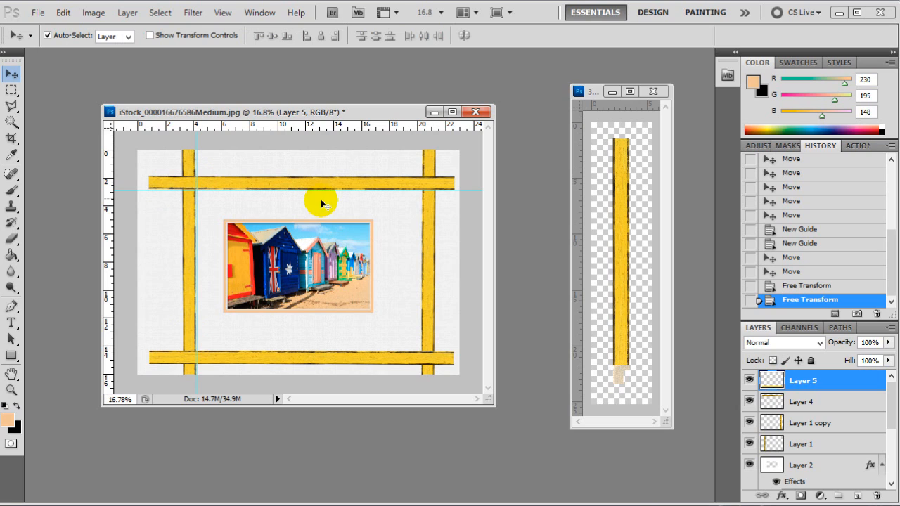
Move the right moulding inward towards the photo and raise the bottom moulding slightly.
drag(432, 235, 405, 239)
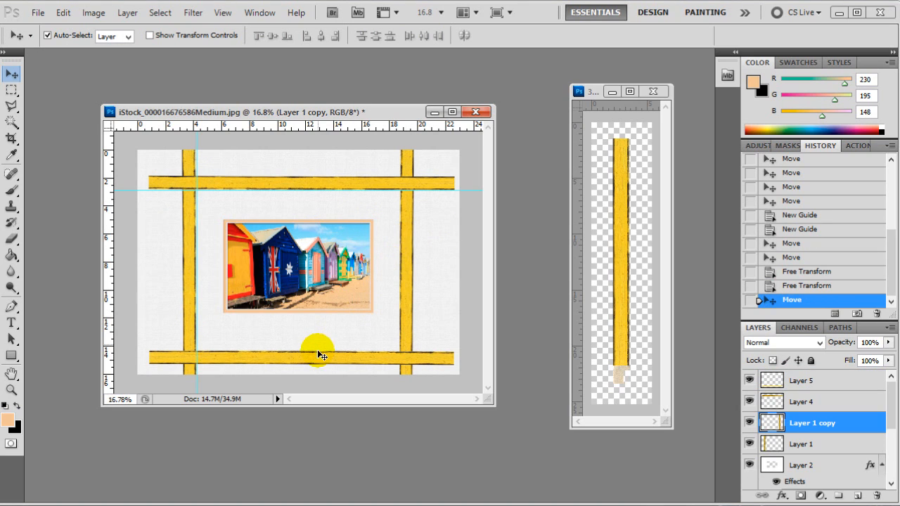
drag(318, 355, 319, 345)
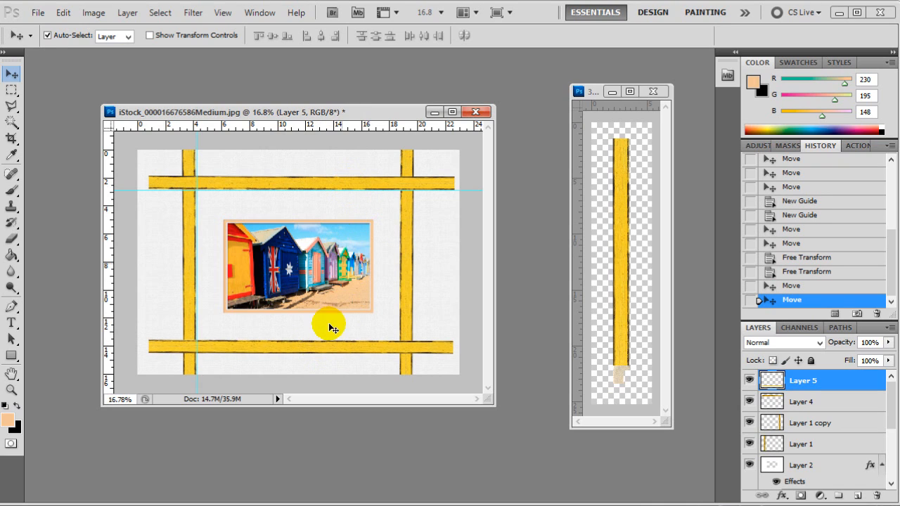
mouse_move(322, 348)
mouse_down()
mouse_move(320, 369)
mouse_move(320, 356)
mouse_up()
drag(404, 267, 407, 267)
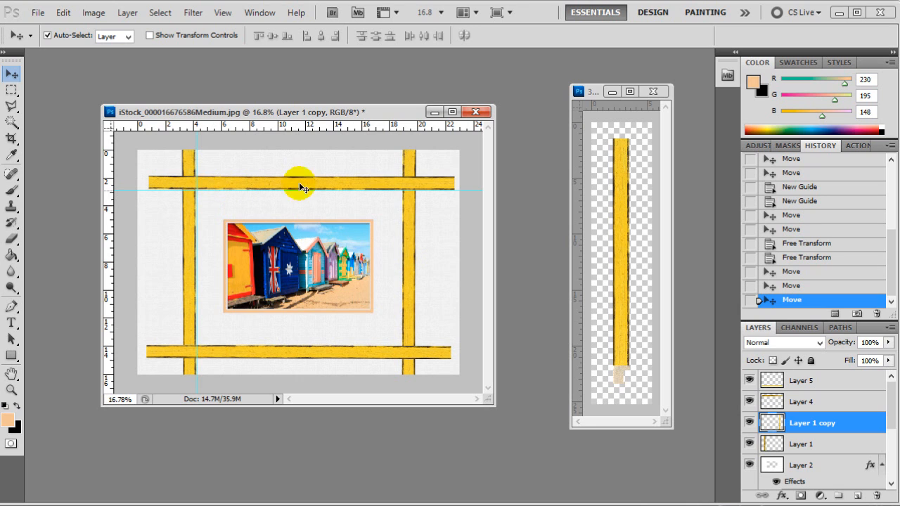
Select the top moulding's right end on Layer 4 with the Polygonal Lasso, cutting diagonally across the upper-right corner, and delete it.
scroll(400, 184, up, 3)
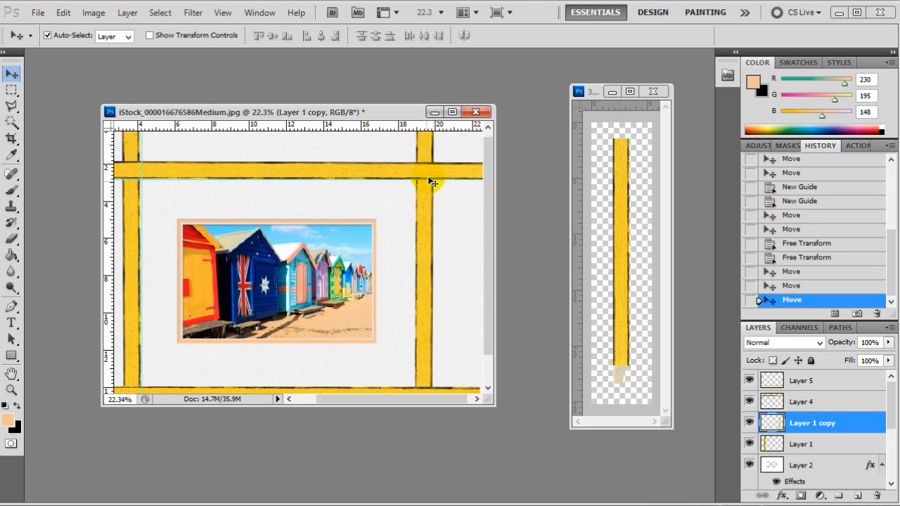
scroll(435, 174, up, 4)
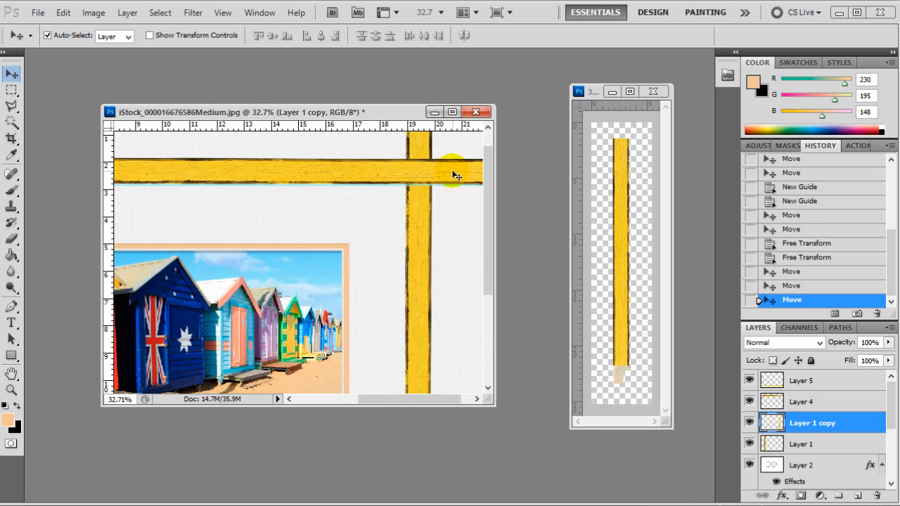
click(439, 180)
scroll(443, 181, up, 2)
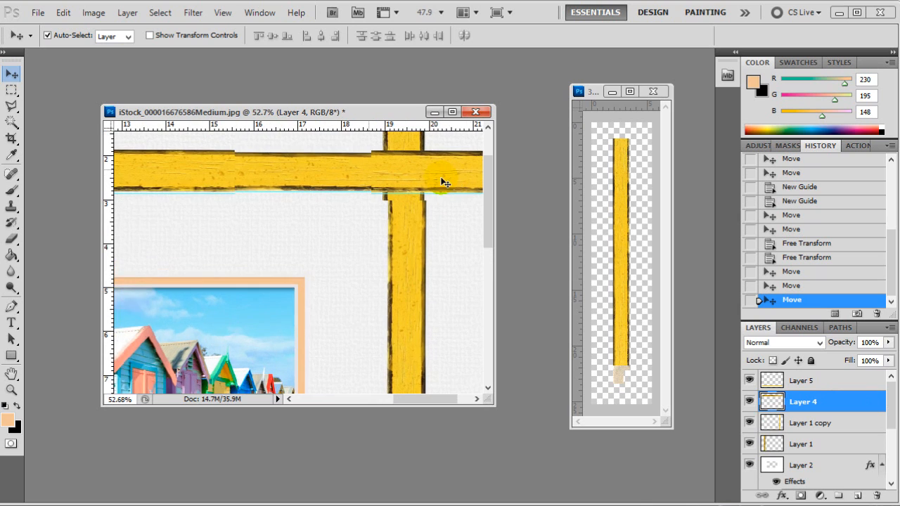
click(11, 107)
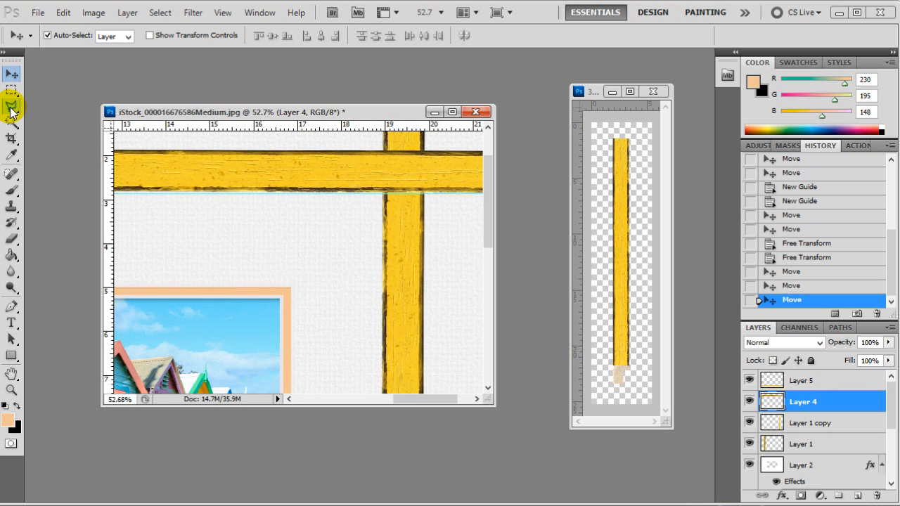
mouse_move(11, 109)
mouse_down()
mouse_move(45, 102)
mouse_move(64, 123)
mouse_up()
click(379, 187)
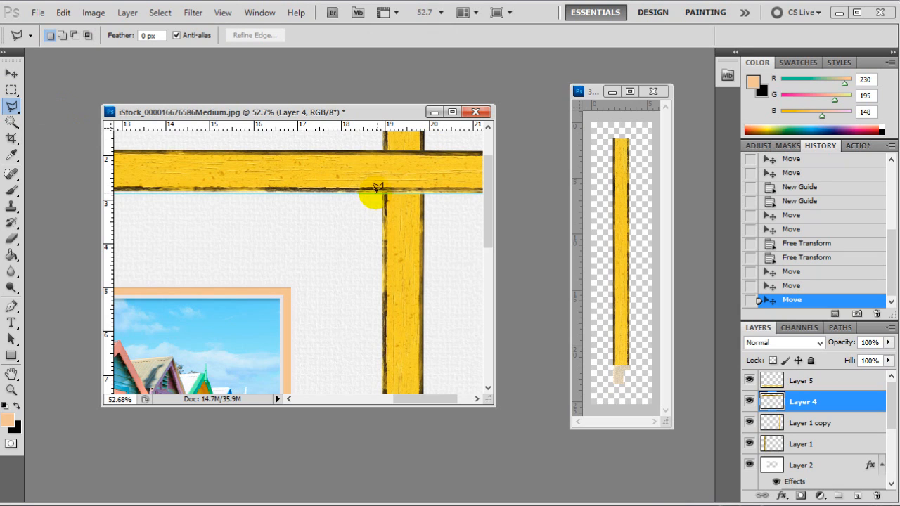
click(440, 147)
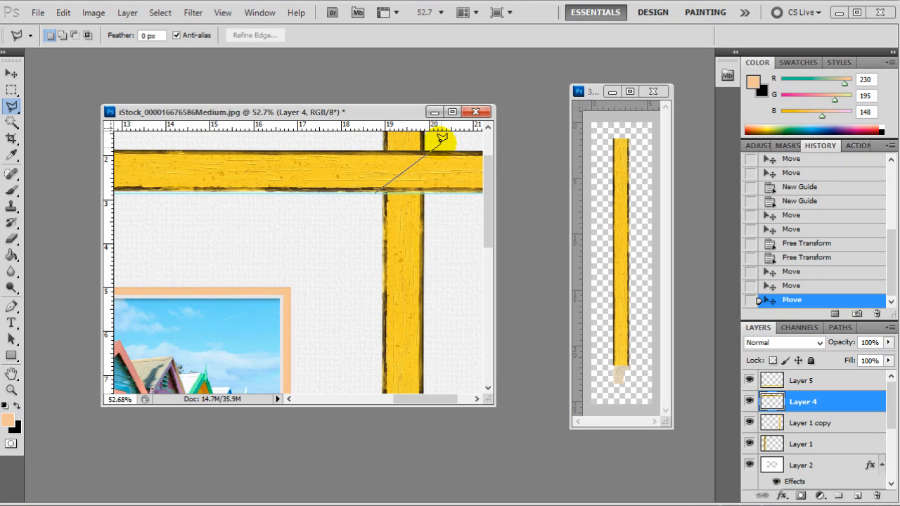
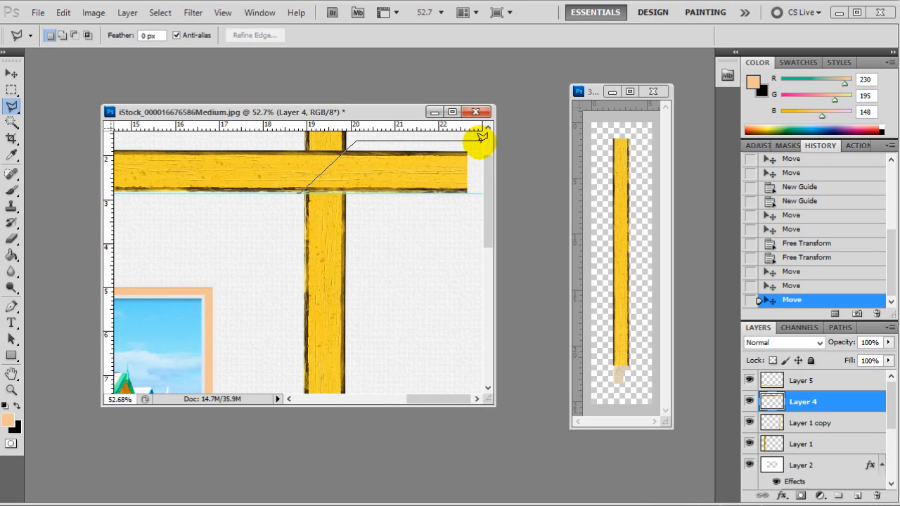
click(473, 232)
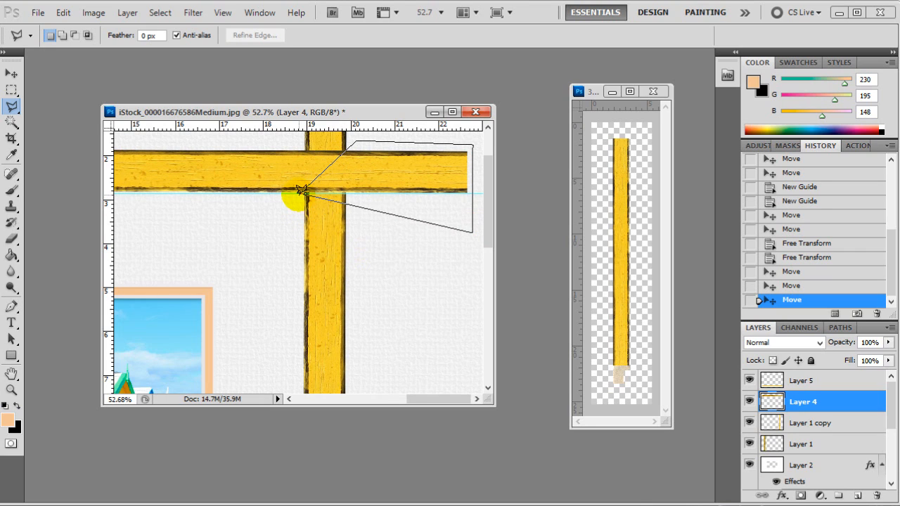
click(301, 190)
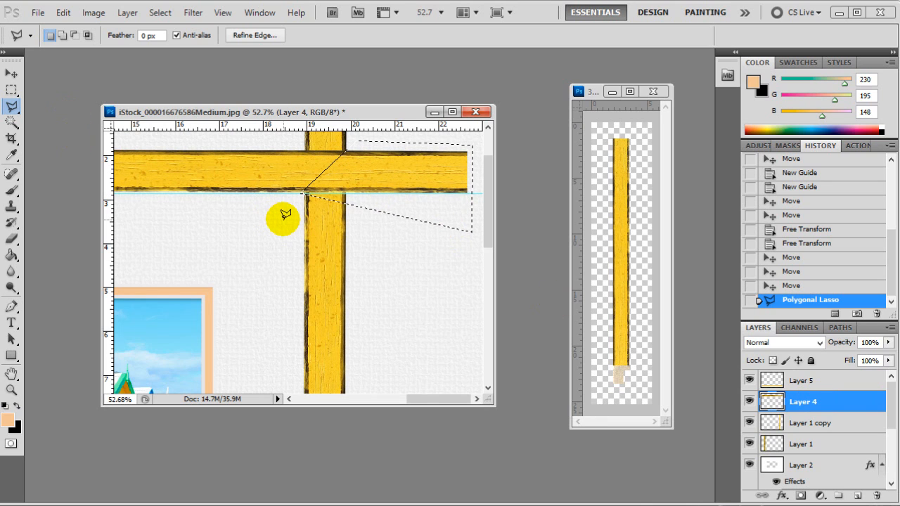
key(Delete)
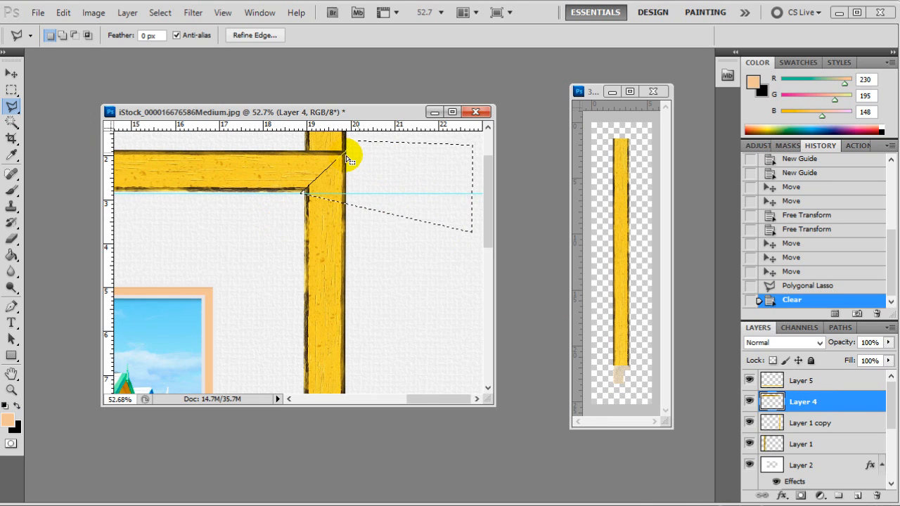
Select the bottom moulding's right end with the Polygonal Lasso, cutting diagonally across the lower-right corner, and delete it from Layer 5.
scroll(350, 149, down, 3)
scroll(339, 152, down, 1)
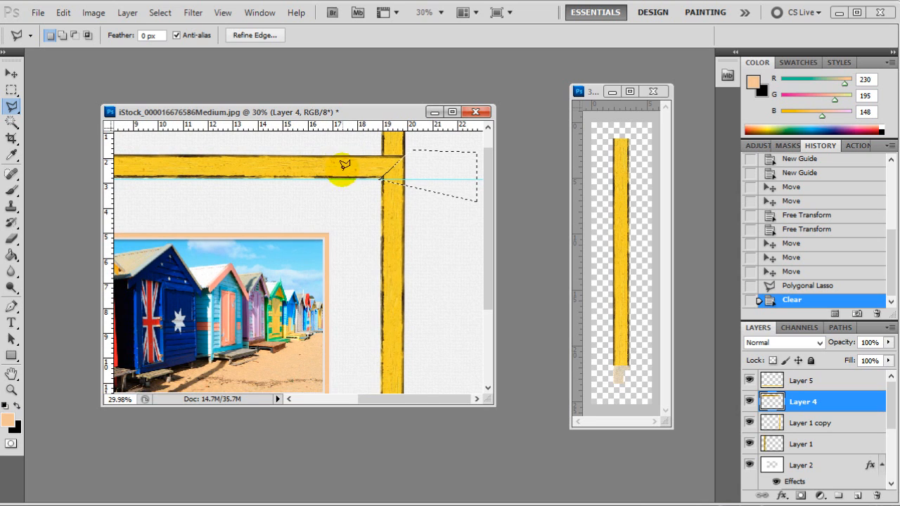
drag(487, 293, 476, 372)
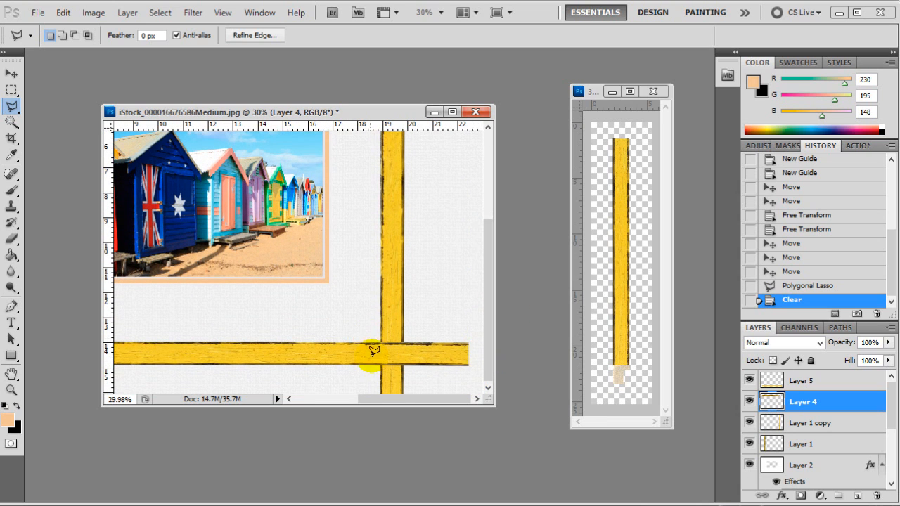
scroll(408, 368, up, 3)
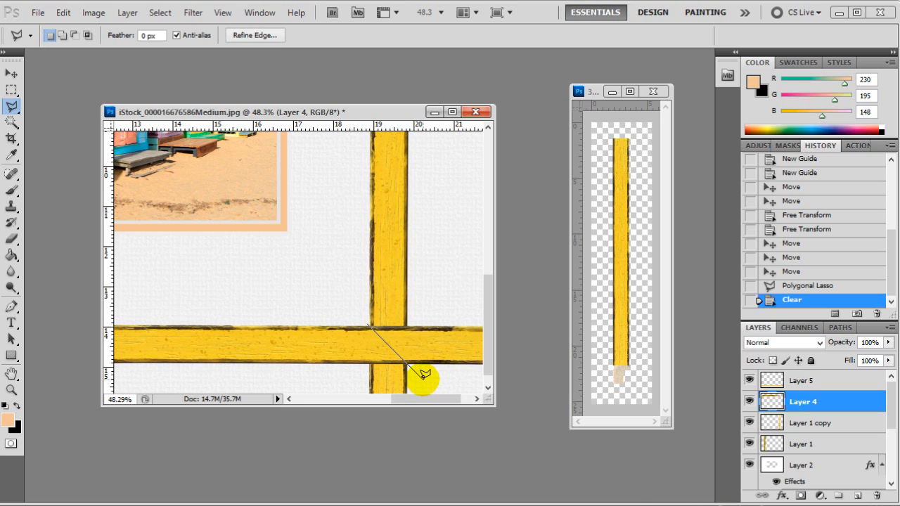
click(424, 377)
click(474, 375)
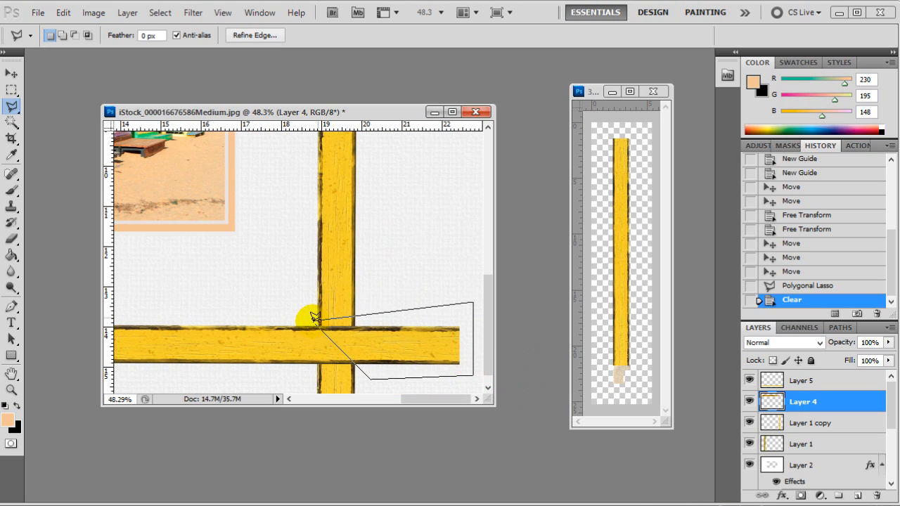
click(319, 318)
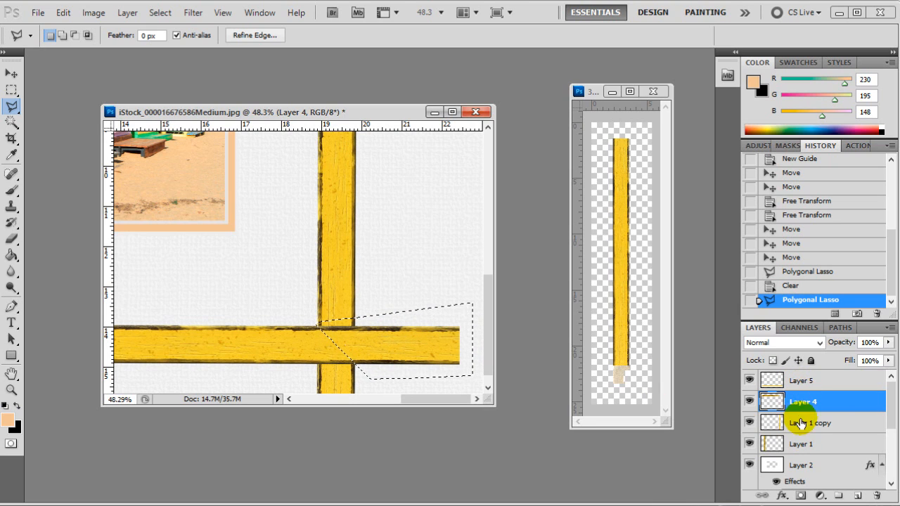
click(809, 381)
click(749, 381)
click(750, 381)
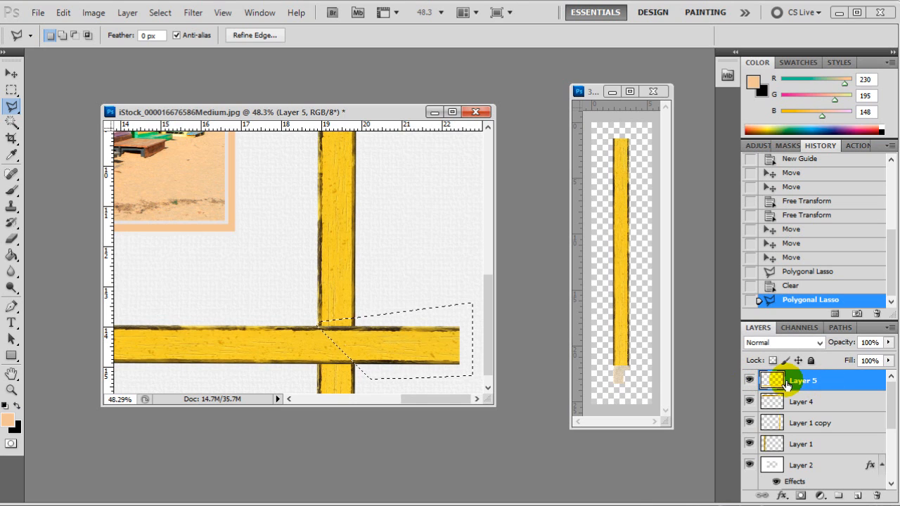
key(Delete)
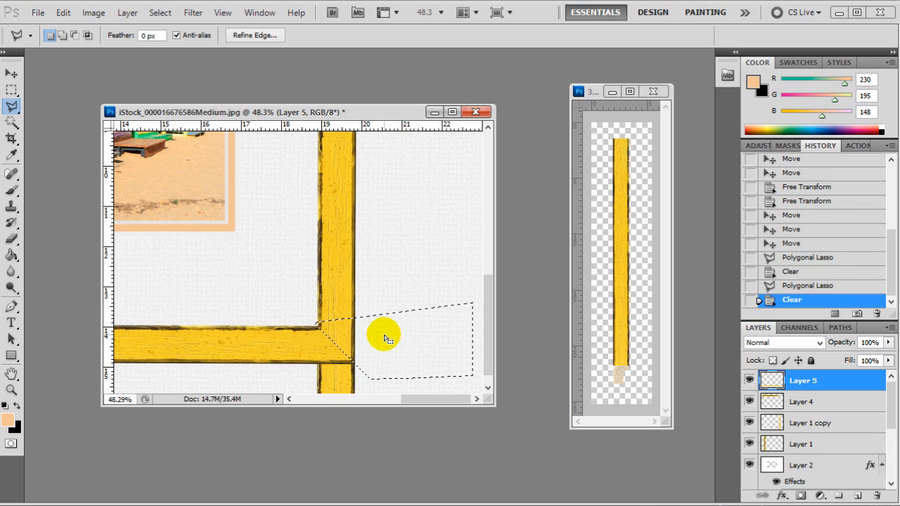
Select the bottom moulding's left end on Layer 5 with the Polygonal Lasso, cutting diagonally across the lower-left corner, and delete it.
drag(410, 399, 315, 398)
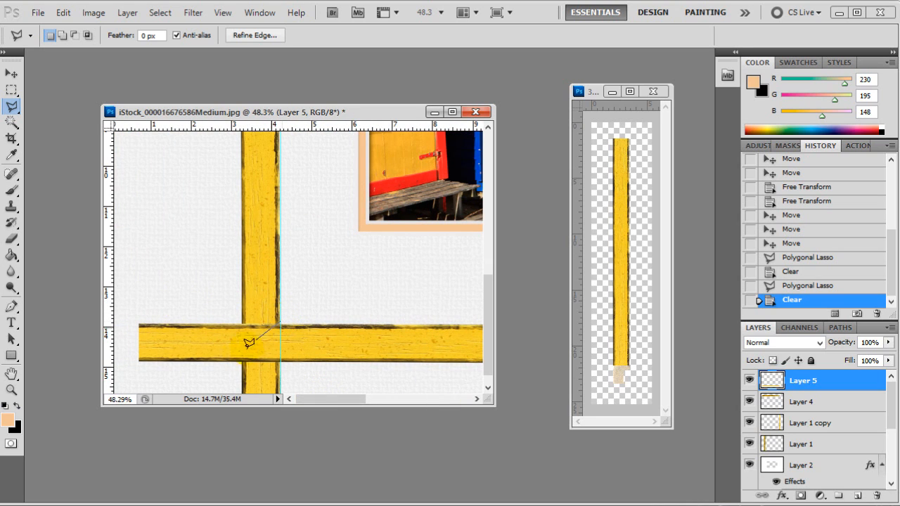
click(227, 373)
click(136, 370)
click(136, 289)
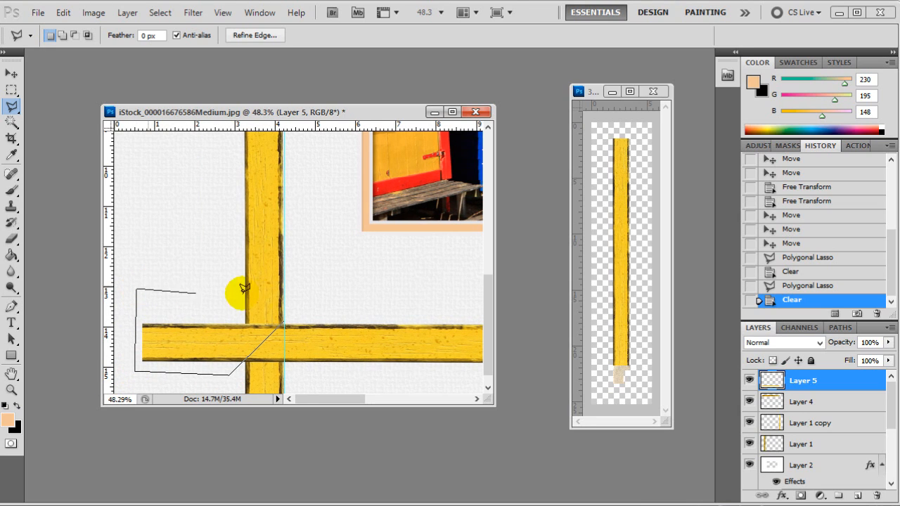
click(286, 316)
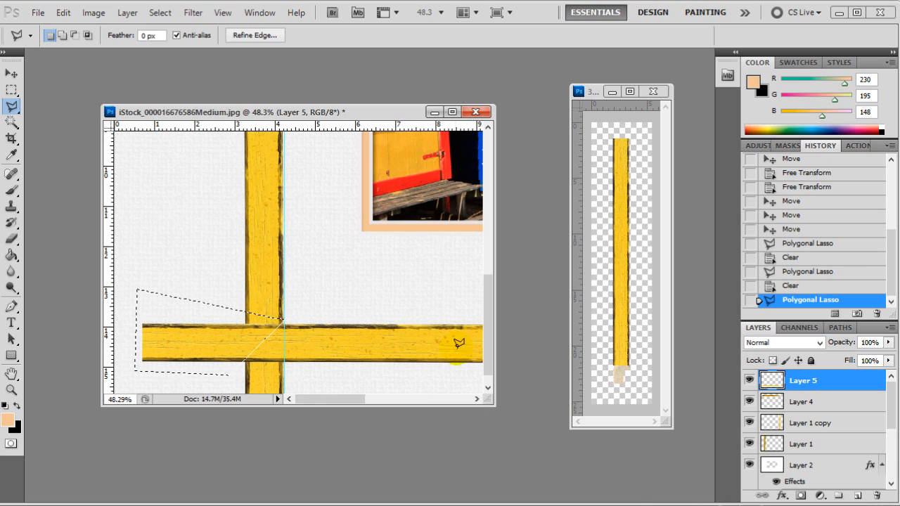
key(Delete)
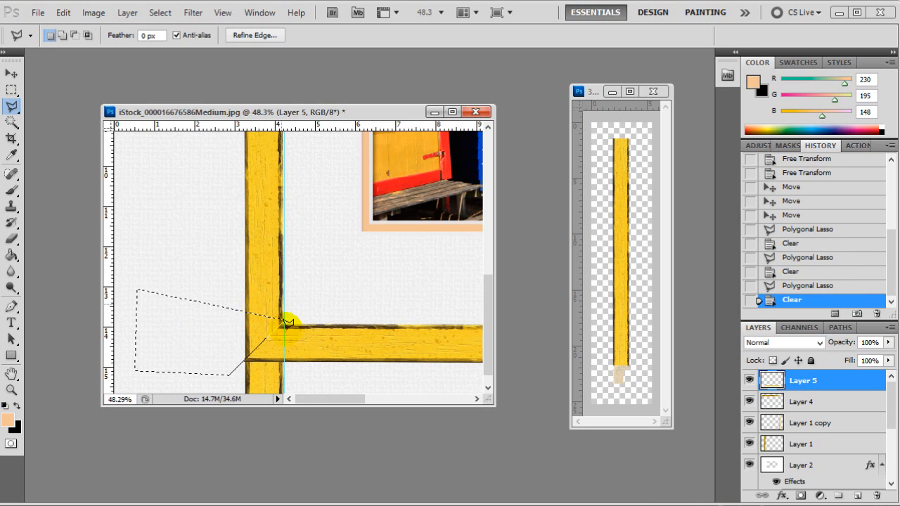
key(ctrl+d)
click(150, 194)
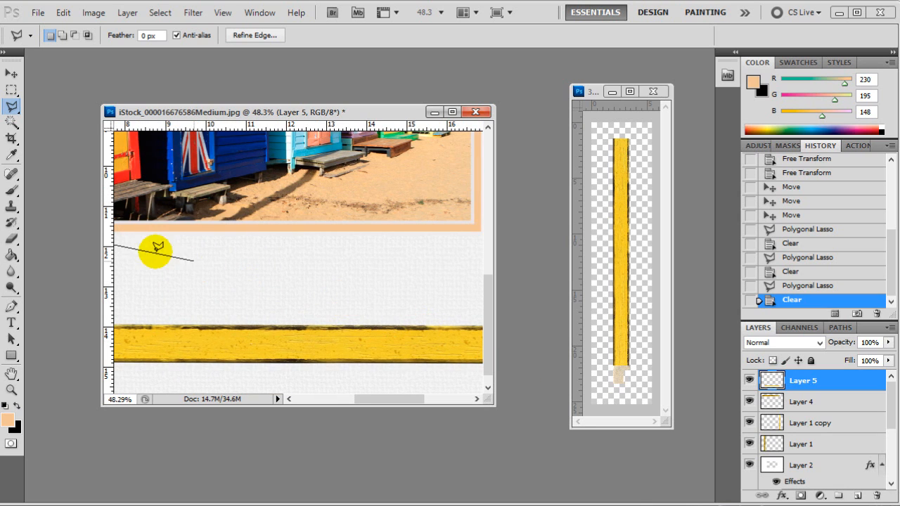
key(Escape)
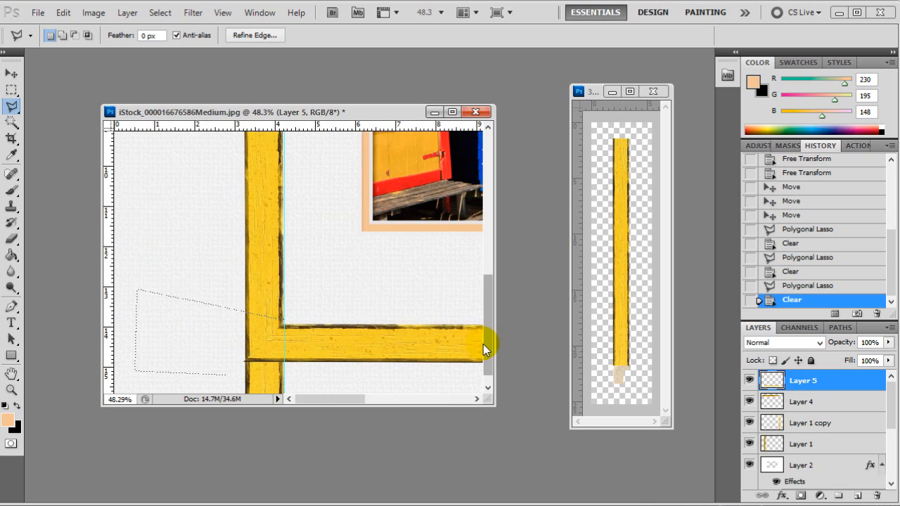
Cut the top moulding's left end off Layer 4 diagonally across the upper-left corner with the Polygonal Lasso, and clear the selection.
drag(487, 339, 490, 197)
click(819, 401)
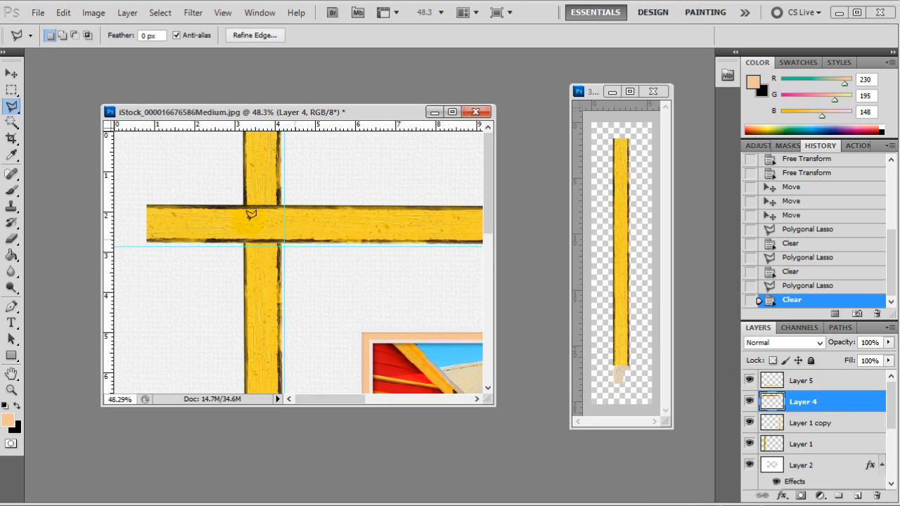
scroll(283, 239, up, 7)
scroll(273, 226, down, 1)
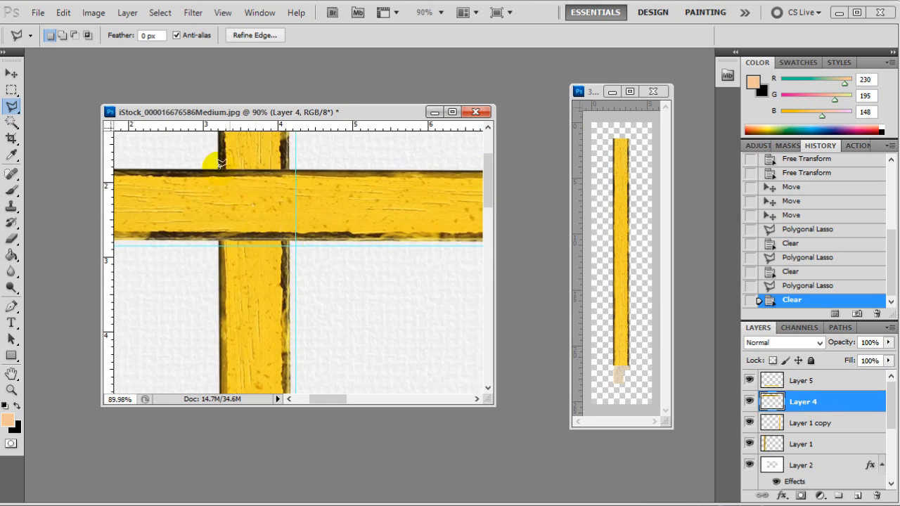
click(308, 253)
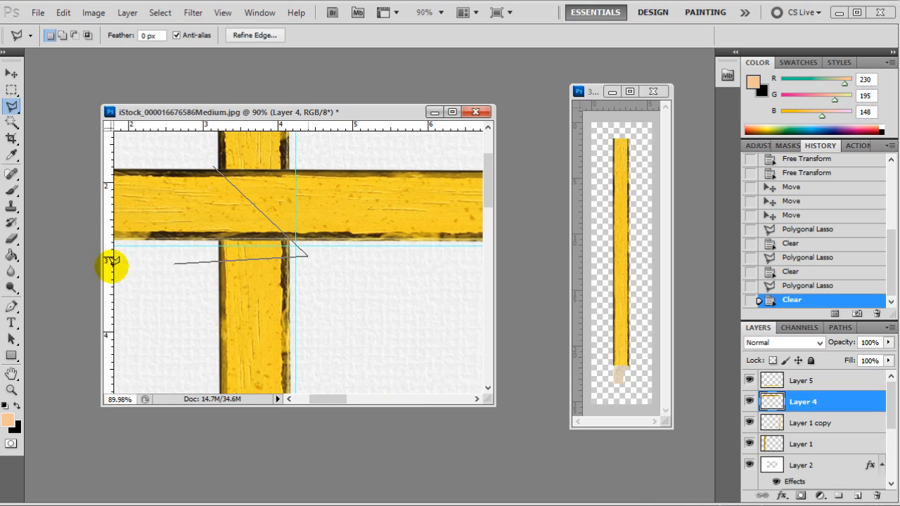
click(147, 246)
click(150, 148)
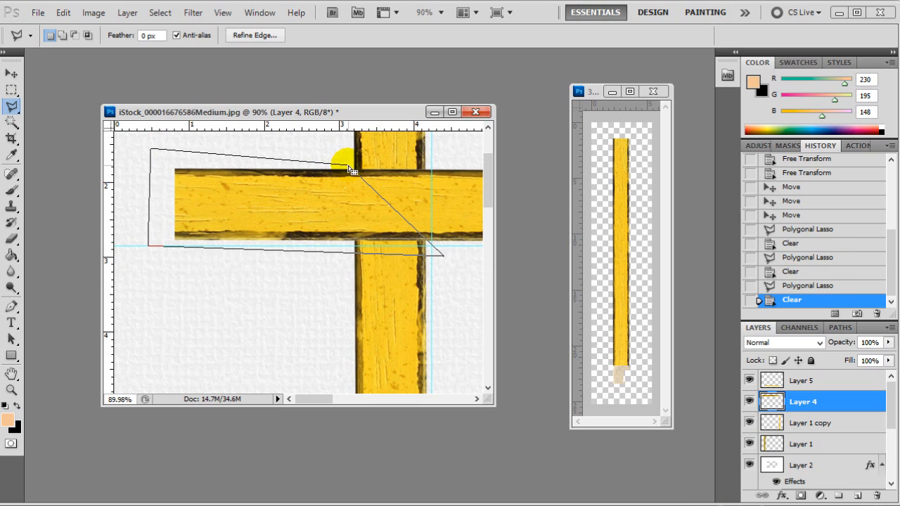
double_click(352, 169)
key(Delete)
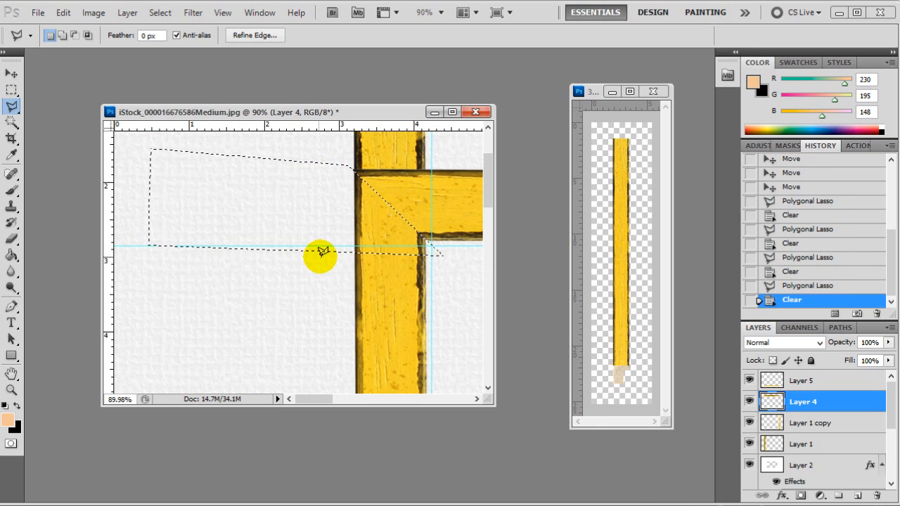
click(11, 91)
drag(321, 185, 335, 204)
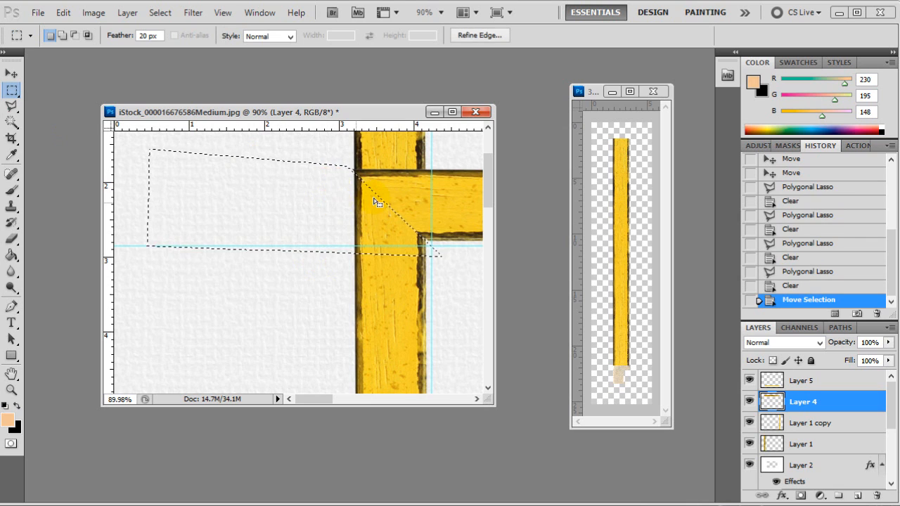
click(339, 146)
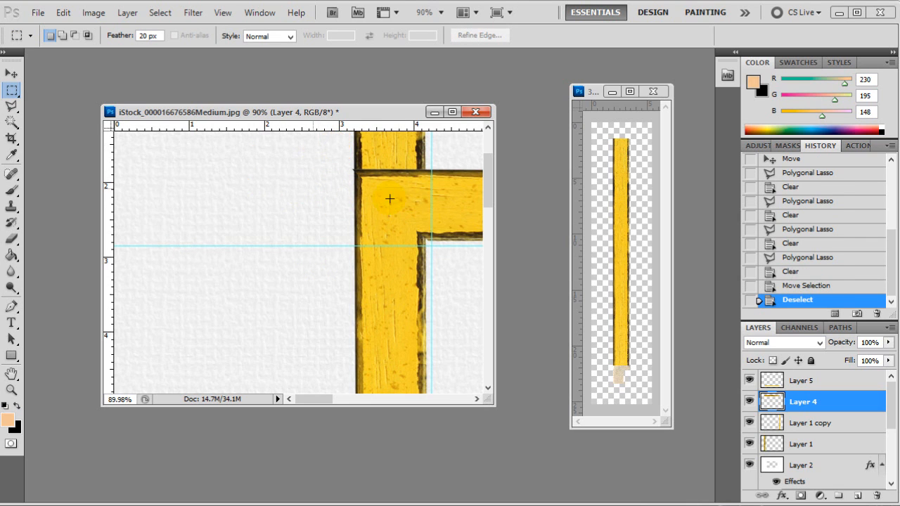
Draw a crop region around the whole frame and pull its four sides in to the mouldings' outer edges.
scroll(408, 207, down, 5)
scroll(422, 227, down, 1)
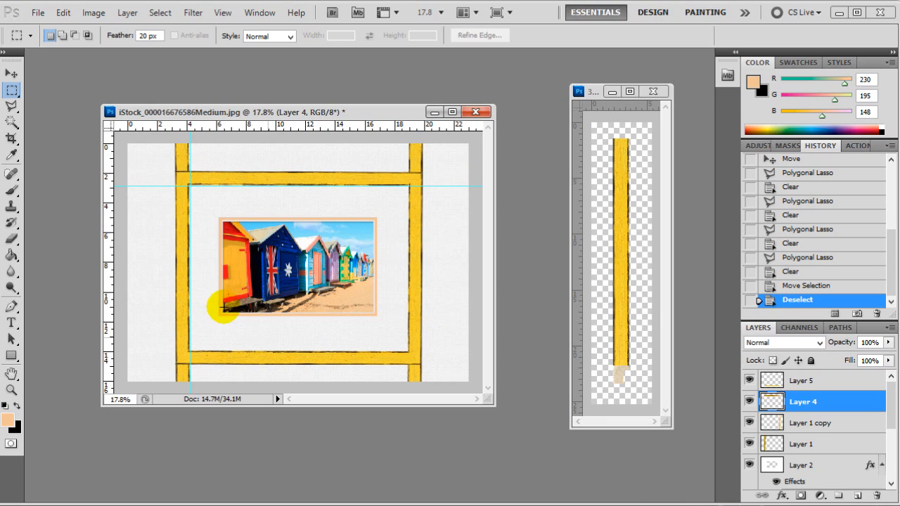
click(12, 139)
drag(161, 161, 437, 374)
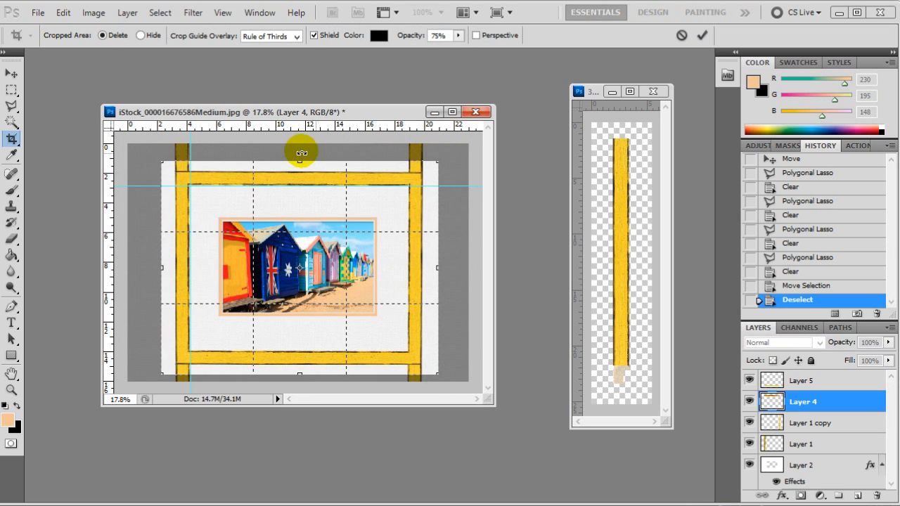
drag(300, 159, 317, 171)
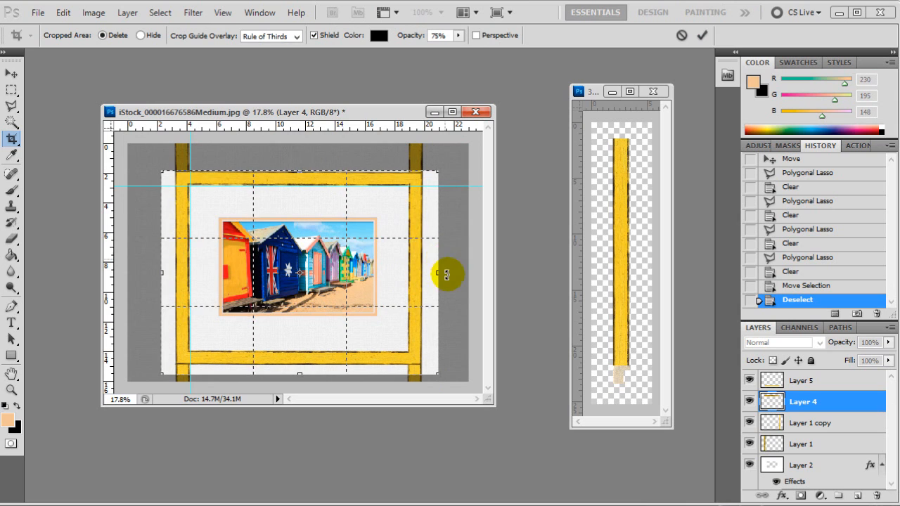
drag(442, 273, 422, 287)
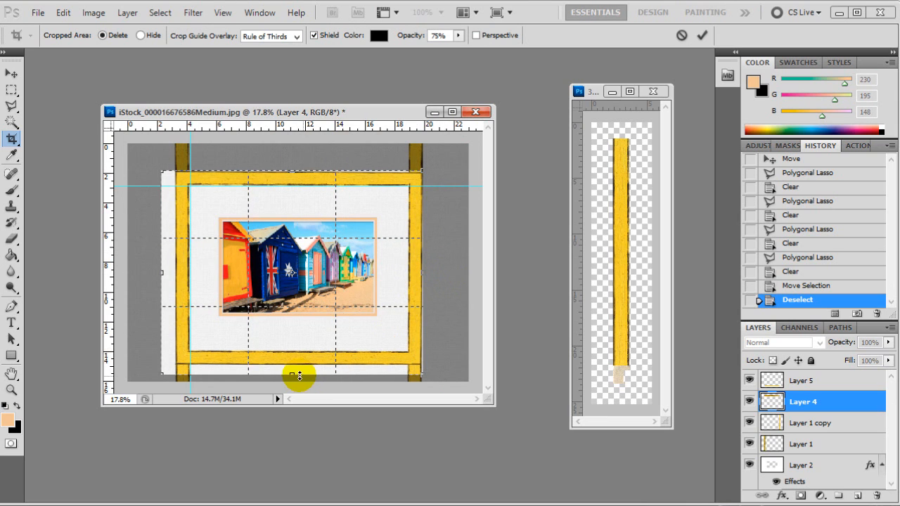
drag(291, 374, 292, 366)
mouse_move(161, 265)
mouse_down()
mouse_move(182, 269)
mouse_move(174, 272)
mouse_up()
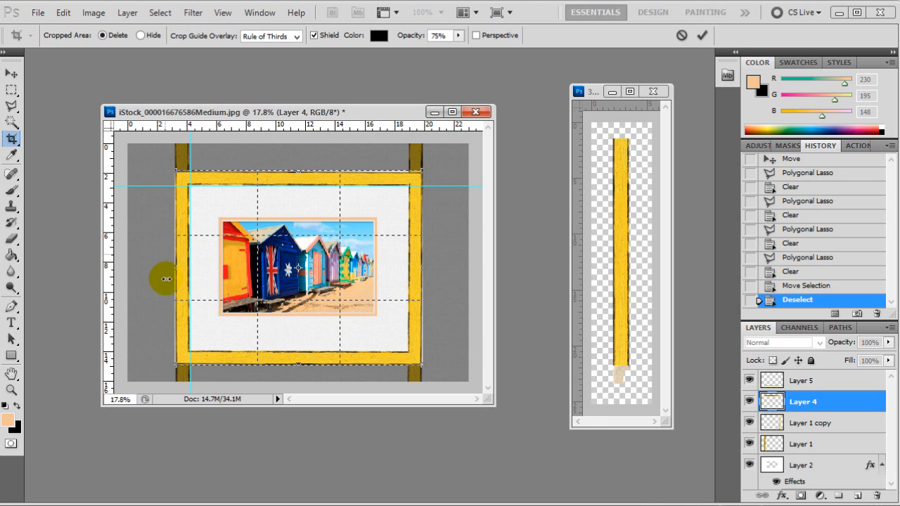
Fine-tune the crop region's left, top and right sides so they align exactly with the mouldings' outer edges.
scroll(164, 273, up, 3)
scroll(164, 272, up, 10)
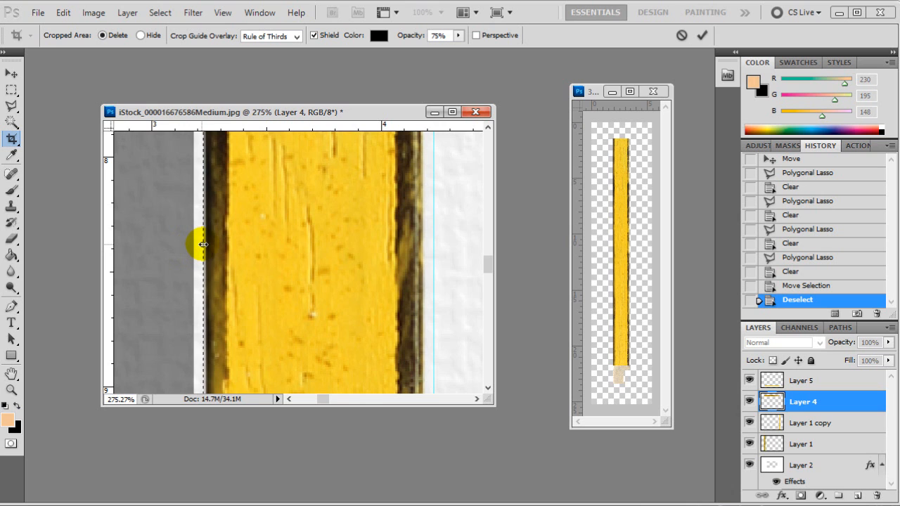
scroll(300, 255, down, 12)
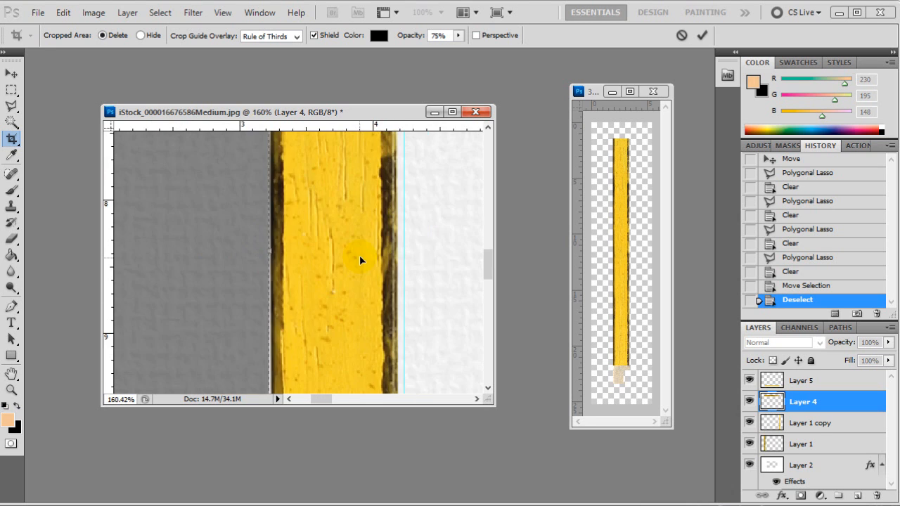
scroll(293, 160, up, 9)
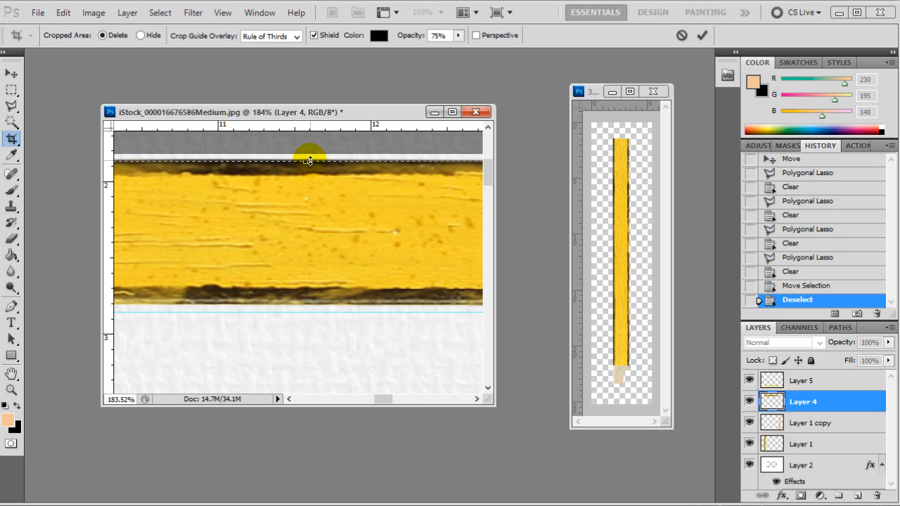
scroll(352, 195, down, 12)
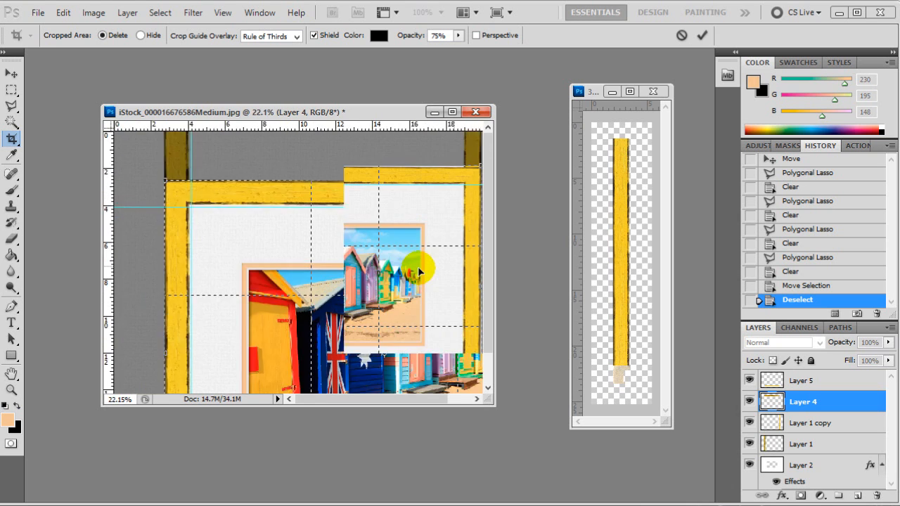
scroll(434, 267, up, 6)
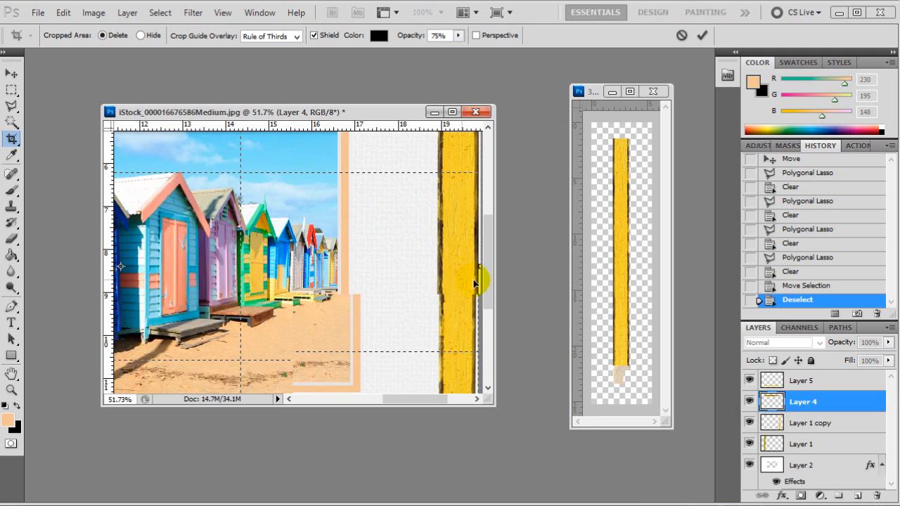
scroll(465, 360, up, 2)
click(476, 398)
click(476, 398)
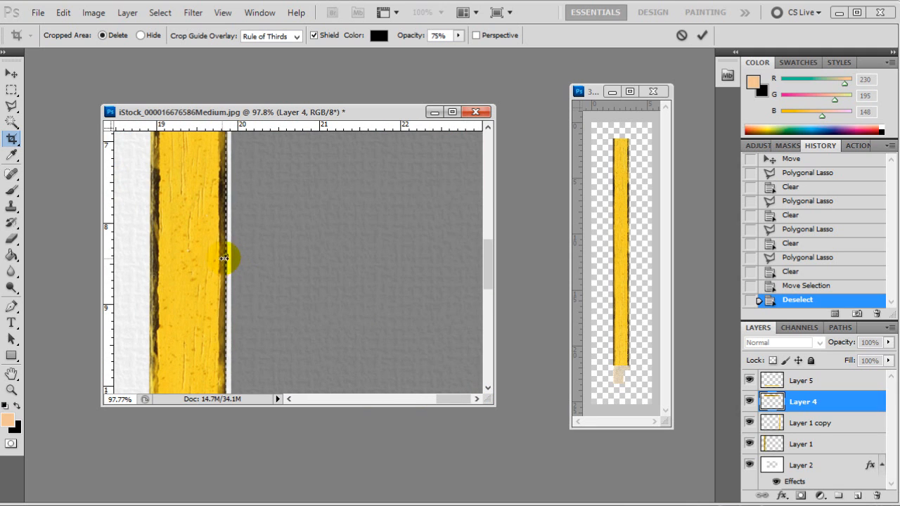
scroll(172, 327, down, 9)
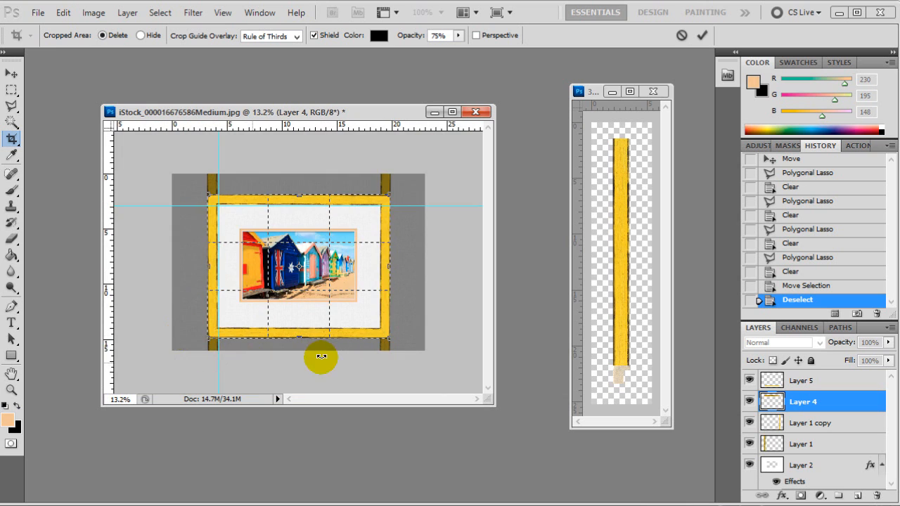
Align the crop region's lower side with the bottom moulding's outer edge and apply the crop.
scroll(303, 355, up, 6)
drag(485, 338, 483, 371)
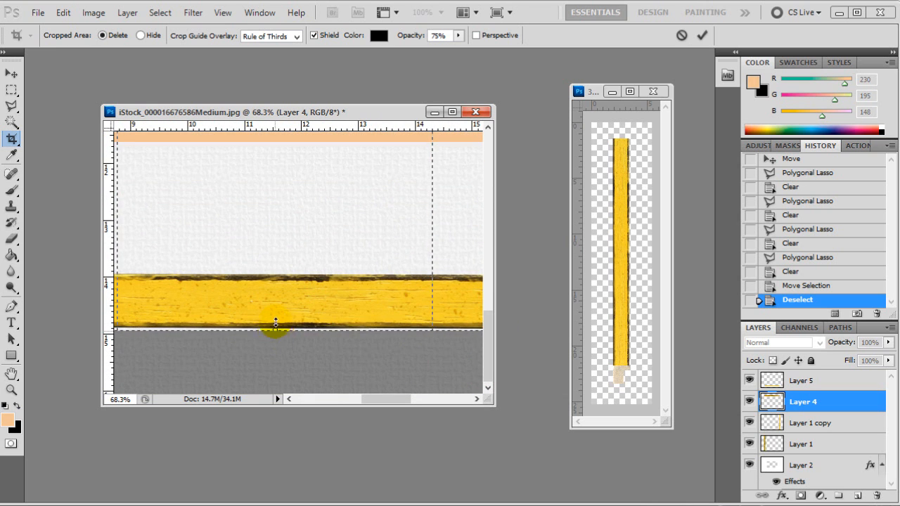
scroll(273, 329, up, 5)
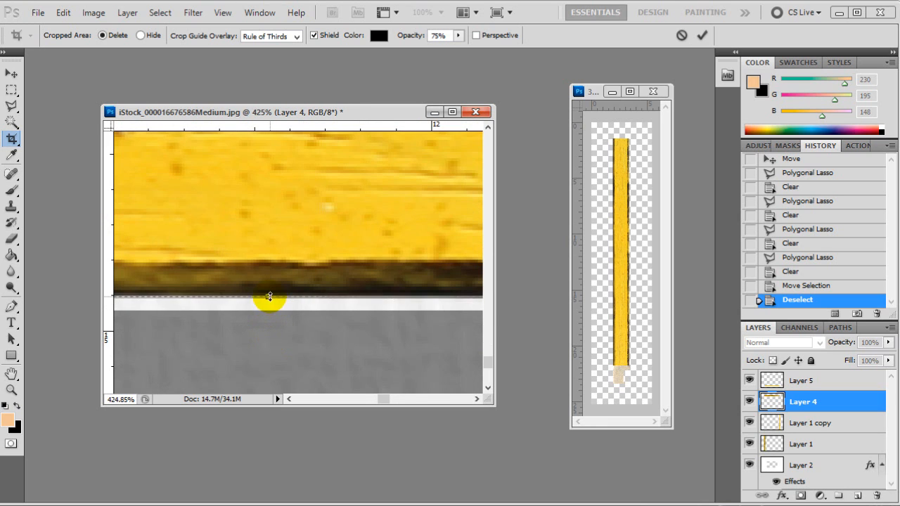
drag(269, 297, 294, 307)
scroll(293, 307, down, 11)
scroll(301, 265, up, 1)
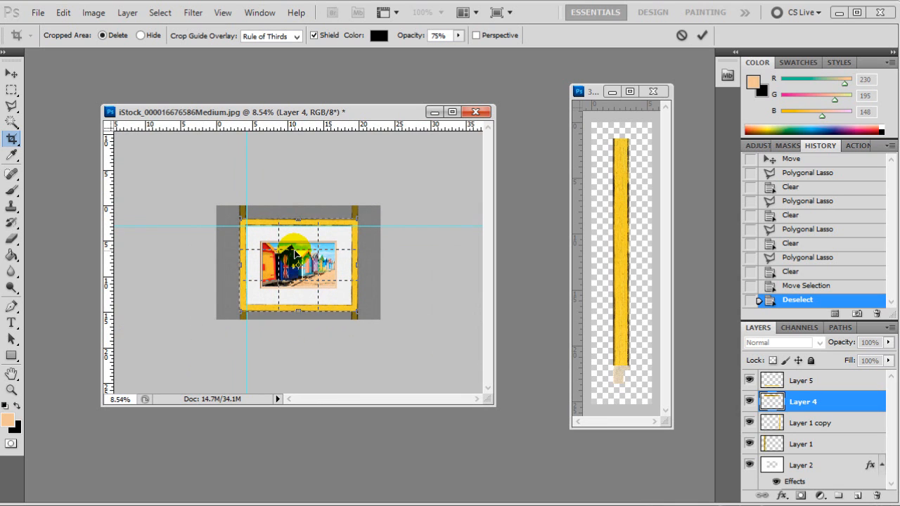
key(Return)
scroll(308, 267, up, 1)
scroll(308, 267, up, 5)
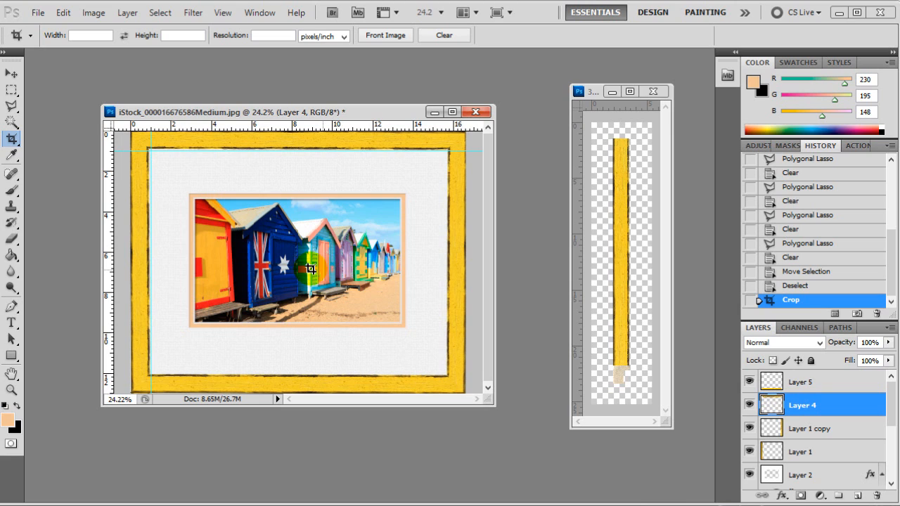
scroll(336, 269, down, 1)
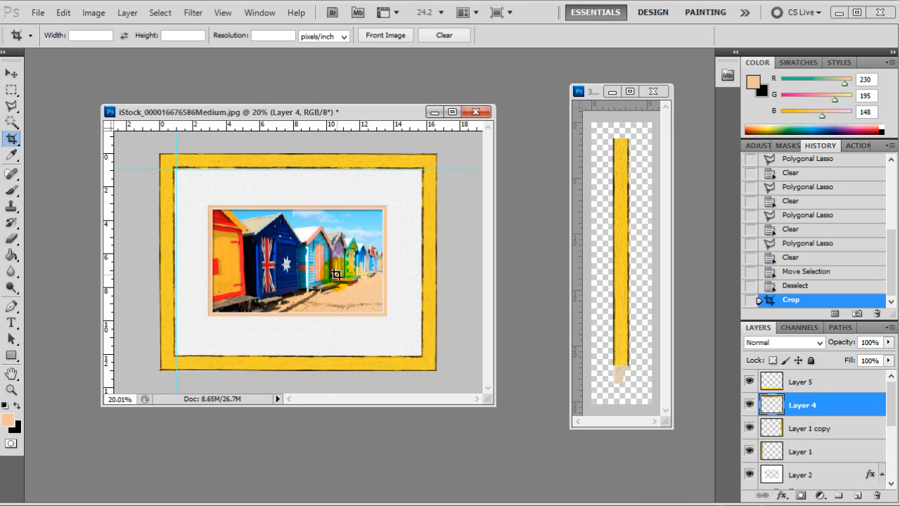
click(221, 191)
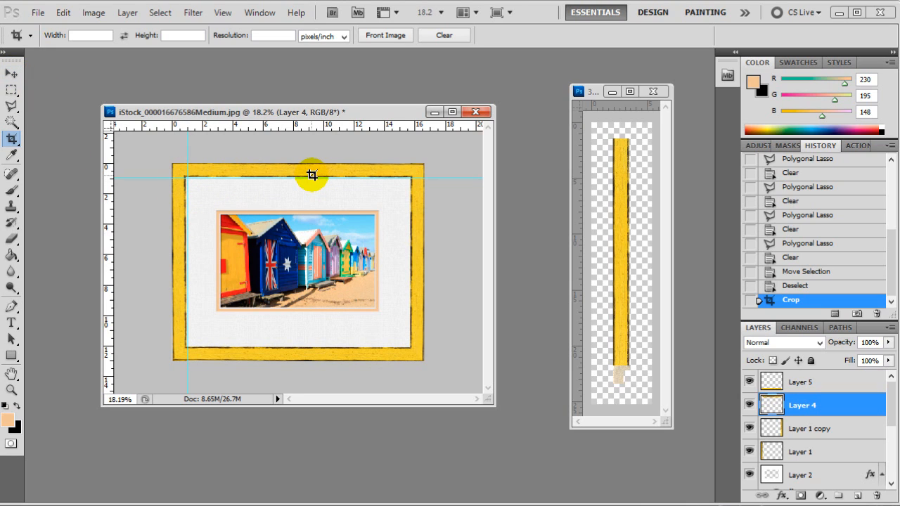
Select Layer 5, then undock the Layers panel beside the picture and lengthen it to show more layers.
click(818, 383)
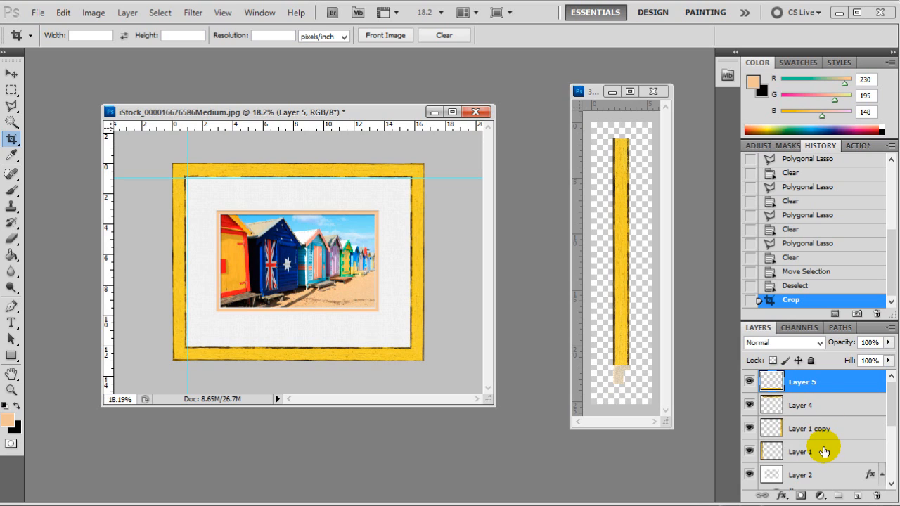
click(821, 391)
click(845, 332)
click(783, 330)
click(761, 328)
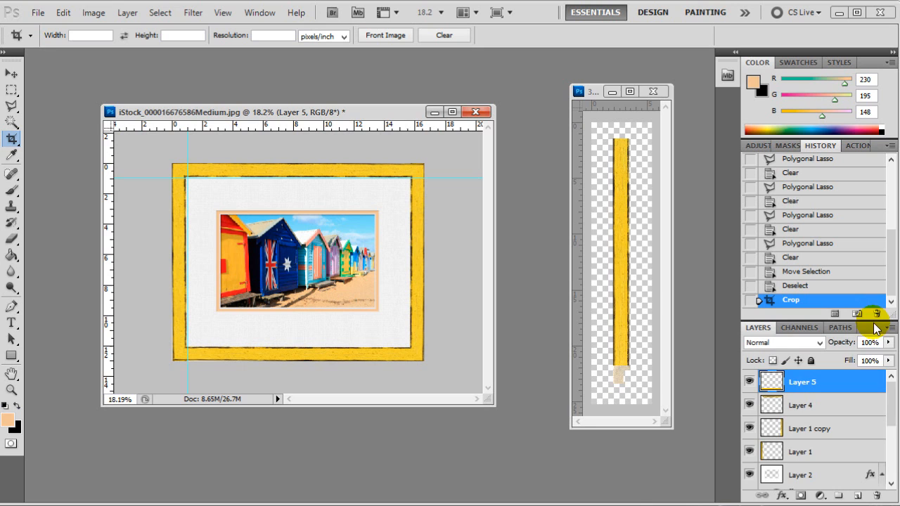
drag(758, 328, 629, 177)
drag(638, 239, 623, 346)
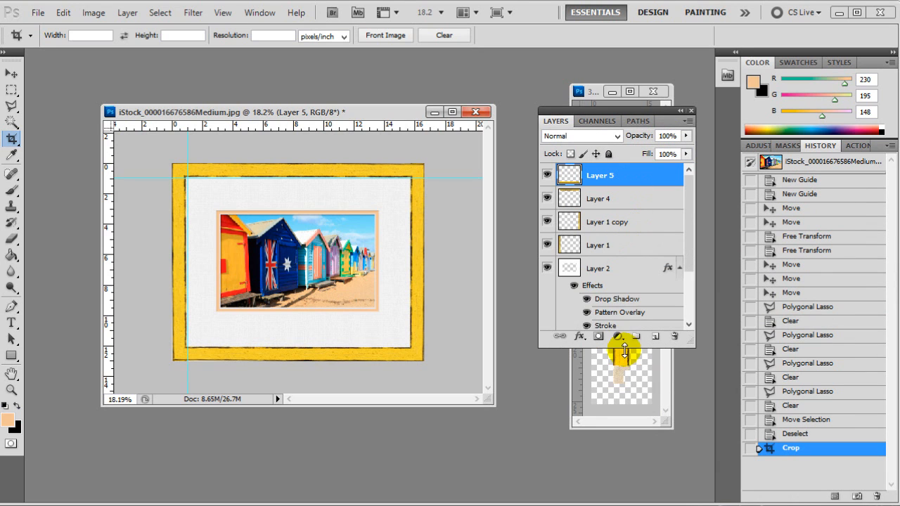
Merge the four moulding layers down into Layer 1 and toggle its visibility to check the combined frame.
right_click(629, 178)
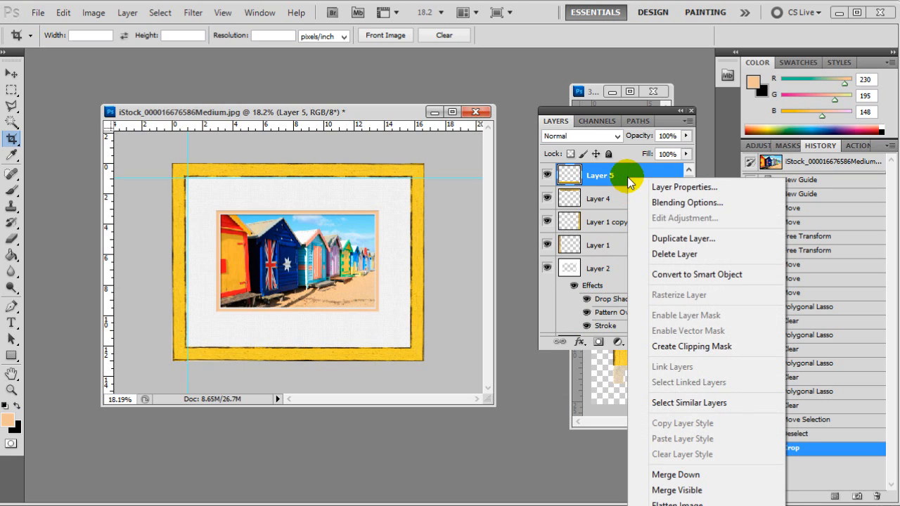
click(675, 475)
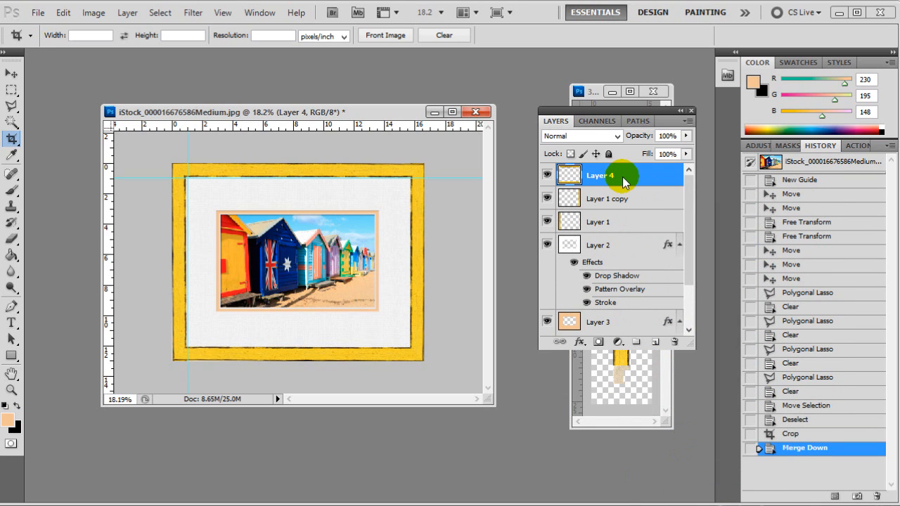
right_click(622, 177)
click(685, 475)
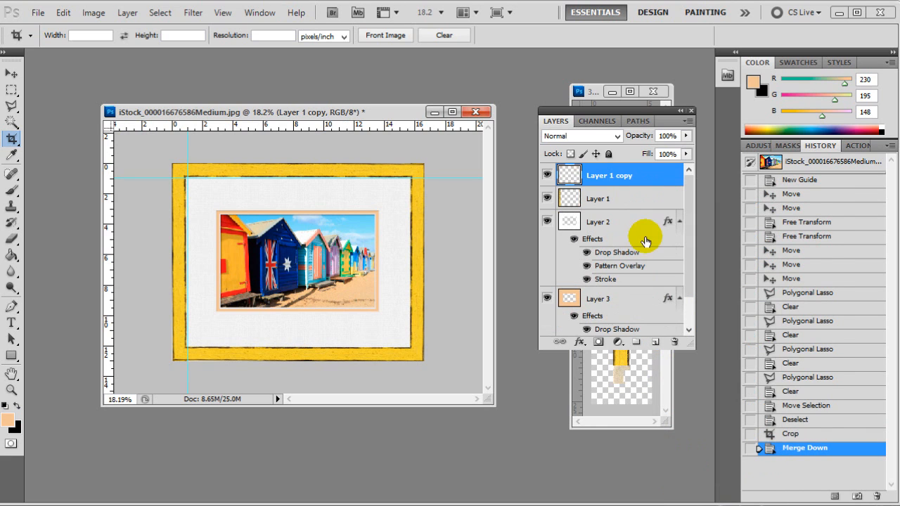
right_click(643, 178)
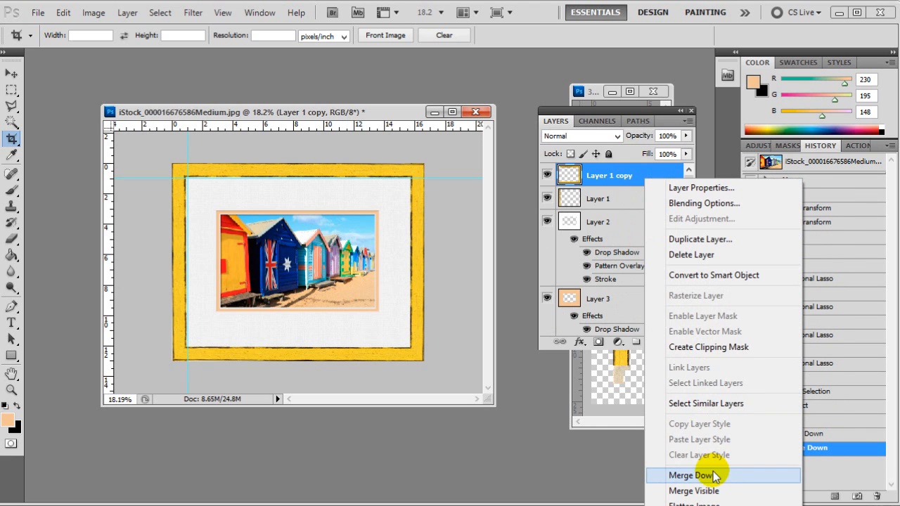
click(714, 477)
click(548, 179)
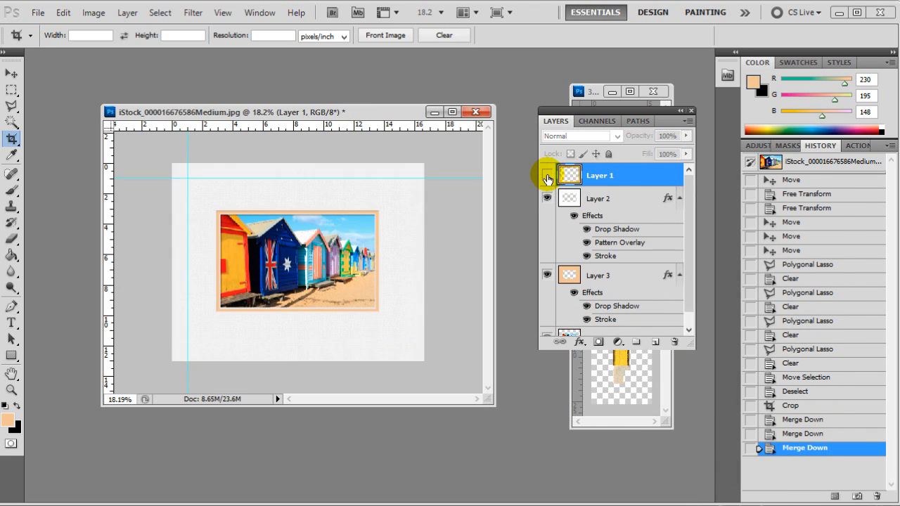
click(548, 179)
click(548, 178)
click(548, 179)
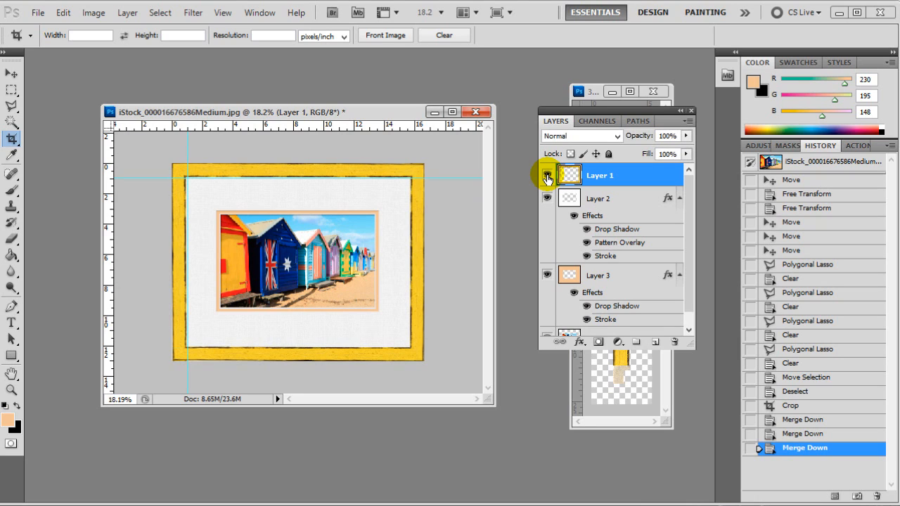
Add a drop shadow to the merged frame layer with distance 10 px, spread 8% and size 9 px.
double_click(645, 182)
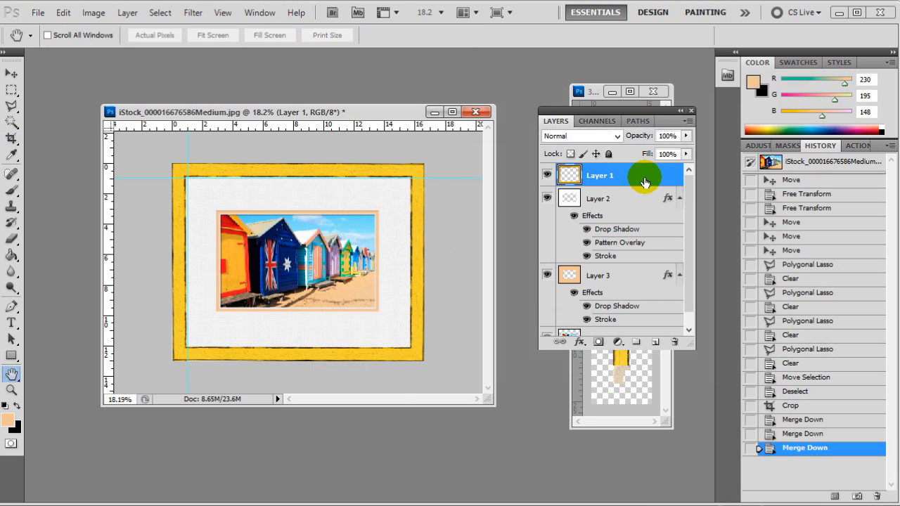
click(454, 149)
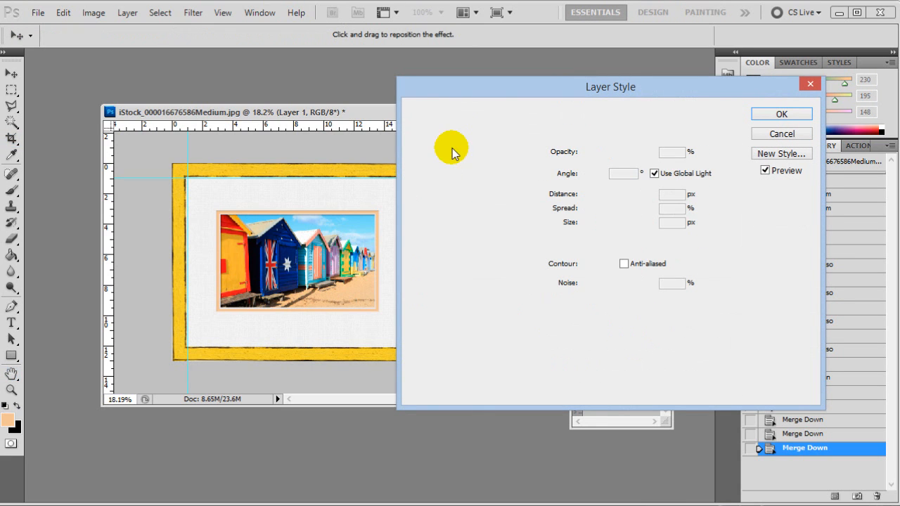
drag(569, 99, 577, 109)
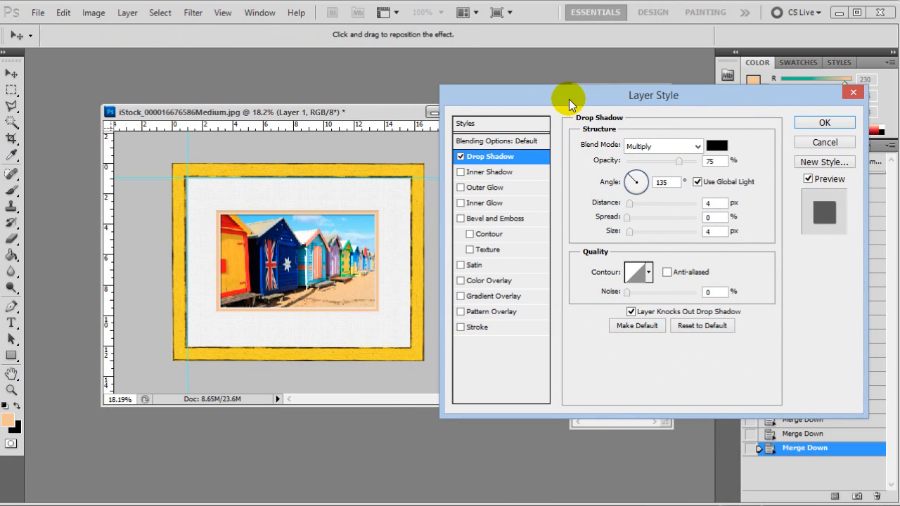
click(633, 203)
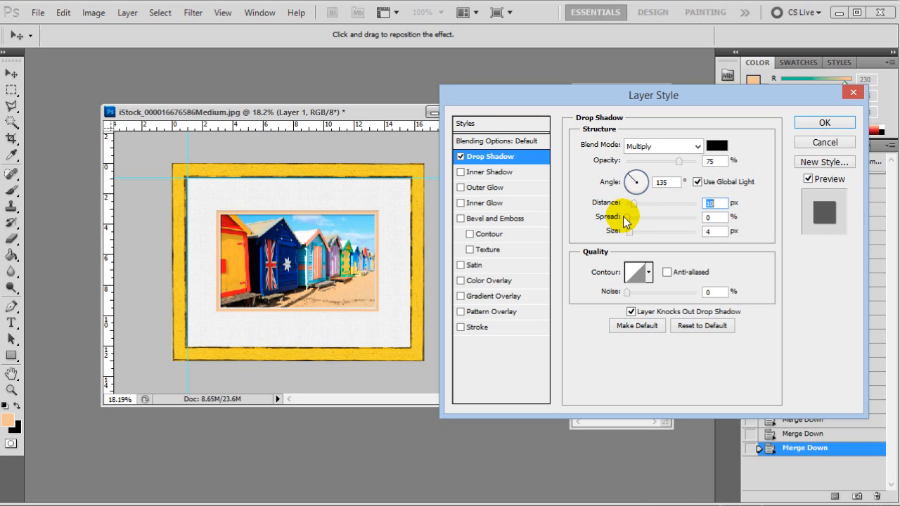
drag(626, 218, 639, 231)
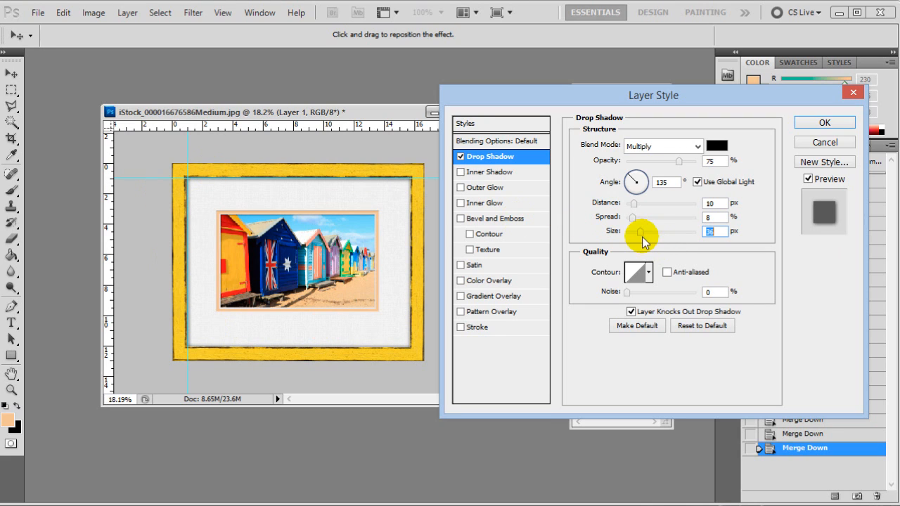
drag(640, 233, 634, 233)
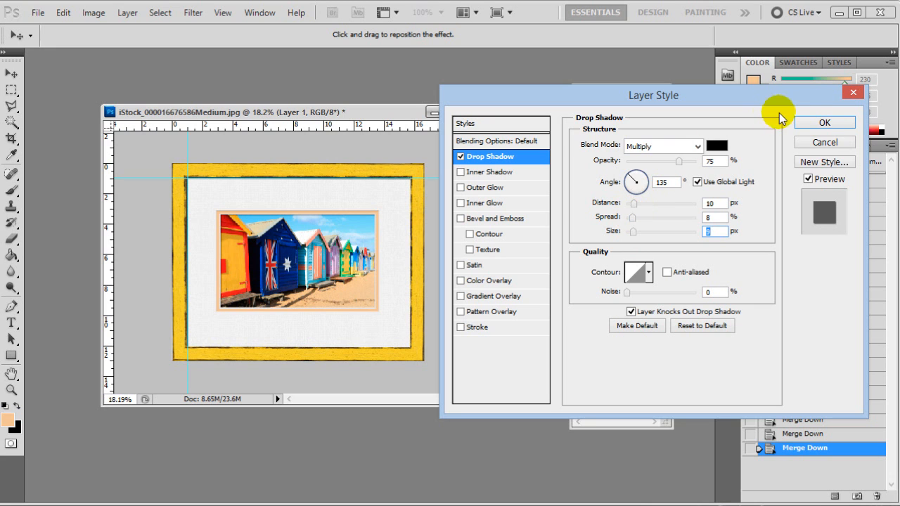
click(825, 123)
Remove the horizontal and vertical guides from the picture with the Move tool.
scroll(190, 187, up, 11)
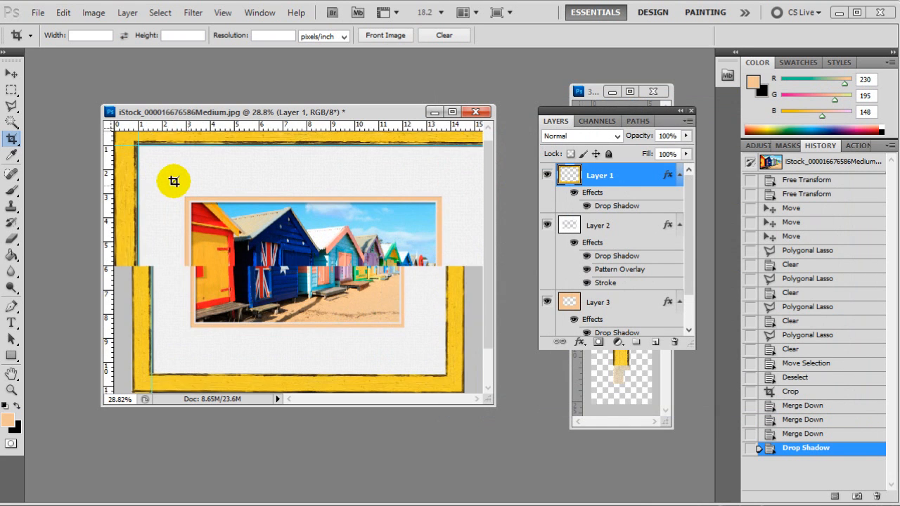
scroll(127, 162, down, 12)
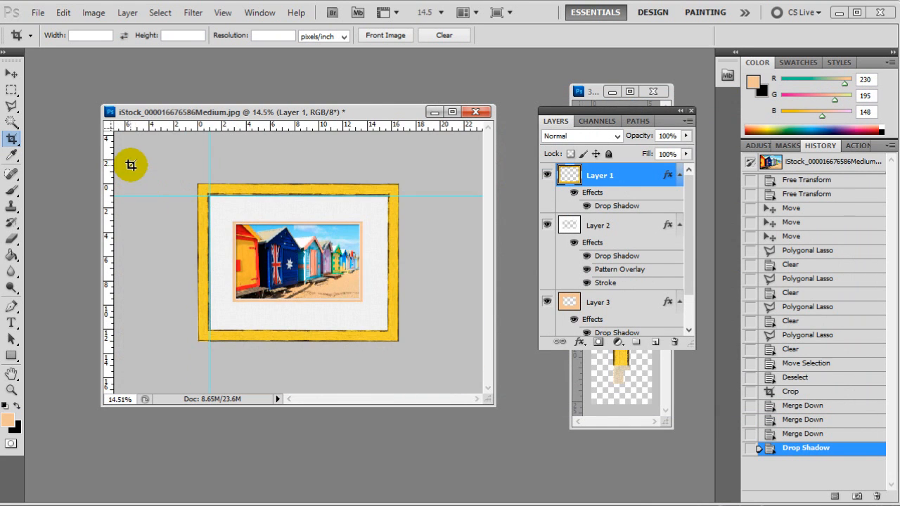
click(11, 74)
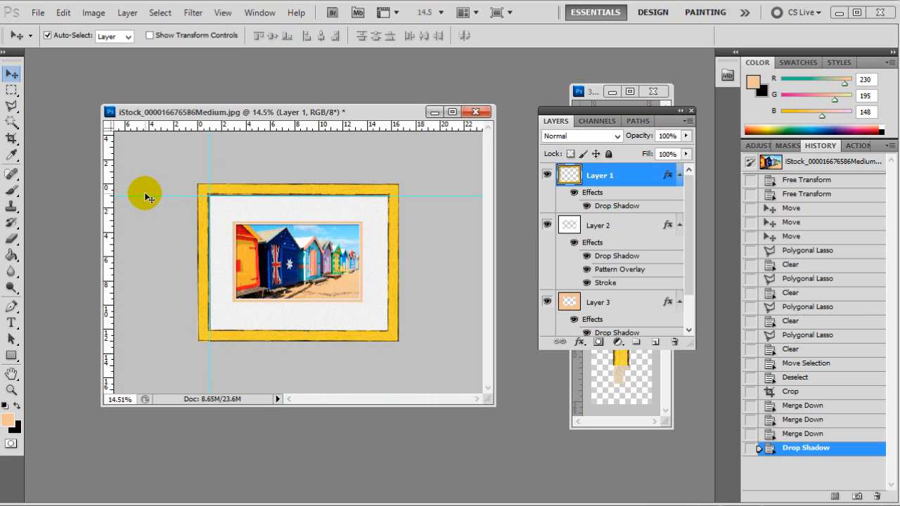
drag(145, 196, 159, 99)
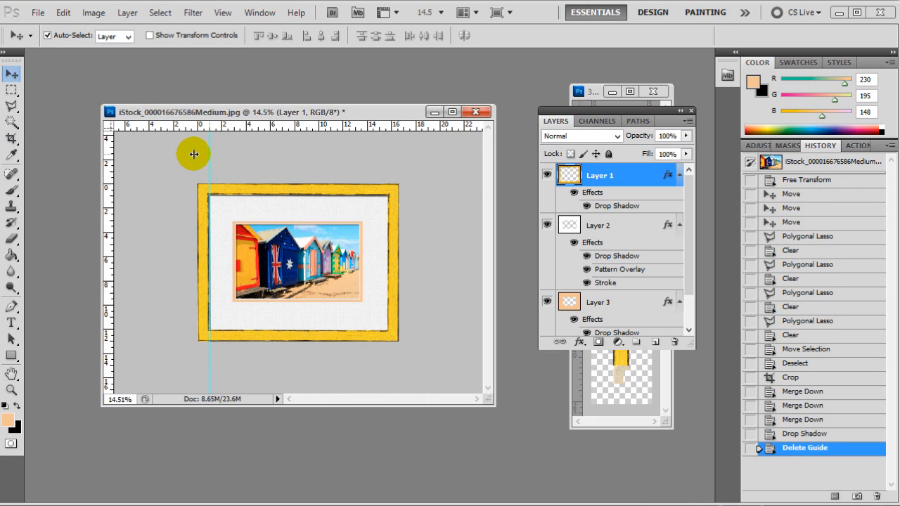
Soften the frame layer's drop shadow to 48% opacity, distance 12 px and spread 4%, keeping size at 9 px.
scroll(199, 200, up, 12)
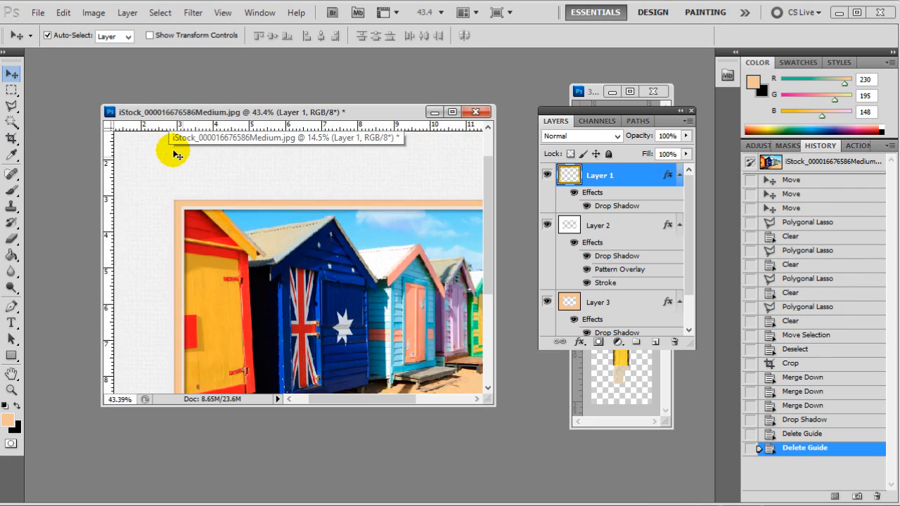
drag(378, 398, 348, 398)
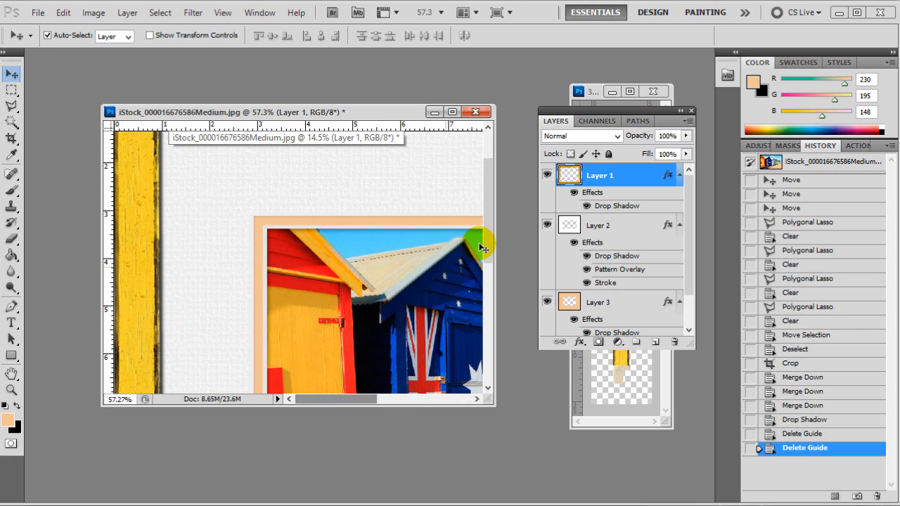
drag(487, 244, 487, 163)
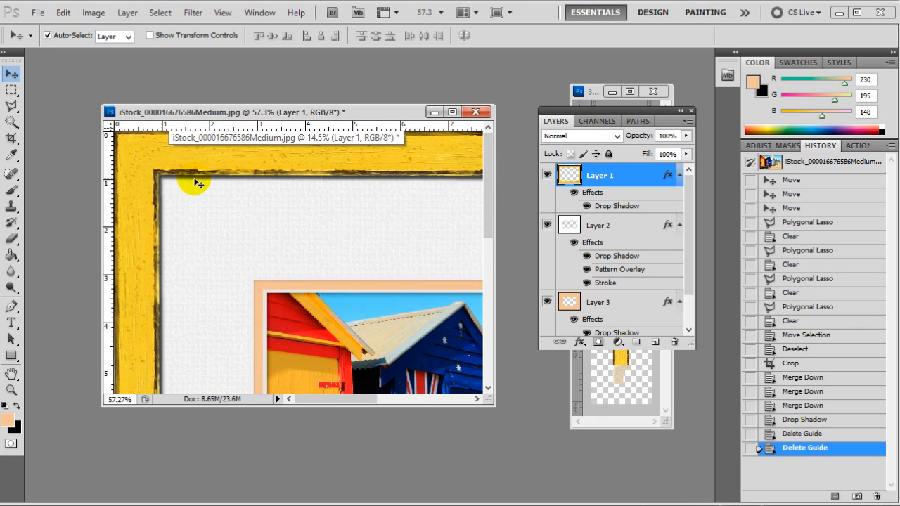
double_click(616, 206)
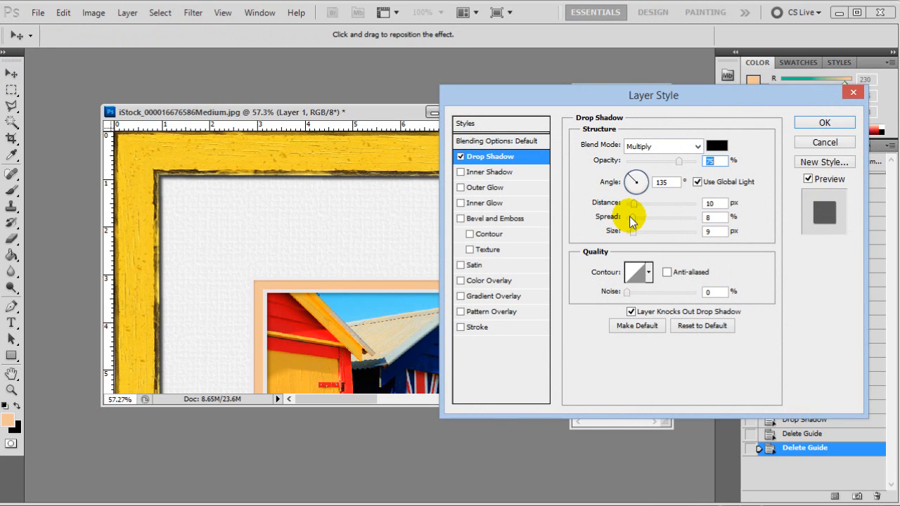
mouse_move(633, 218)
mouse_down()
mouse_move(640, 204)
mouse_move(635, 232)
mouse_up()
drag(679, 161, 659, 164)
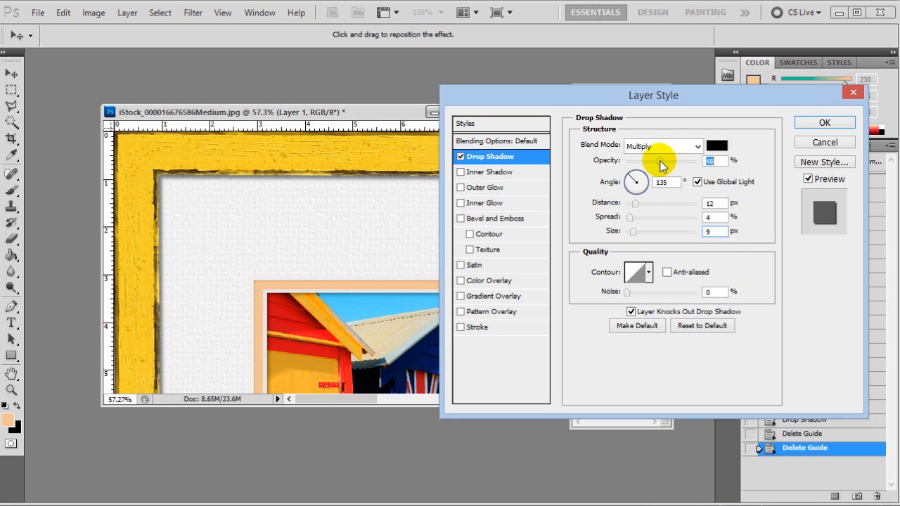
click(835, 124)
Create a new empty layer above the frame's Layer 1, keeping the default name Layer 4.
key(ctrl+0)
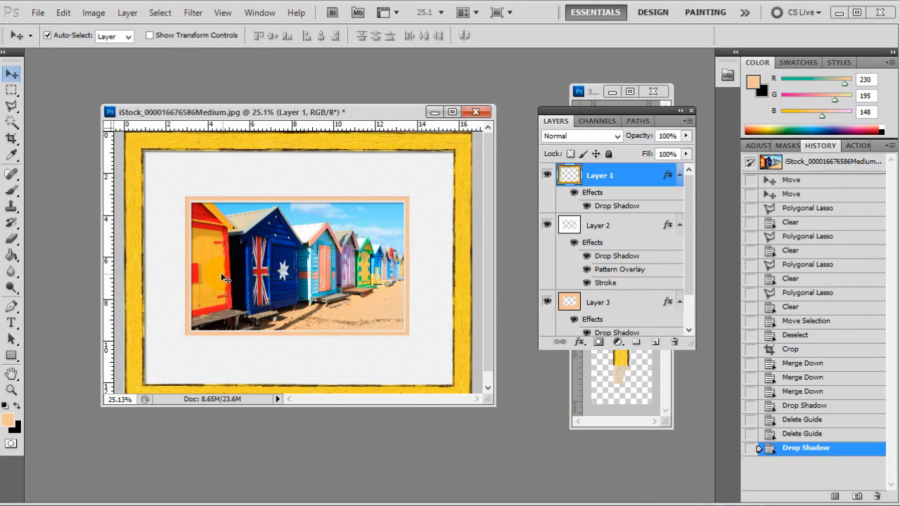
scroll(223, 277, down, 3)
scroll(220, 259, up, 1)
scroll(229, 261, down, 1)
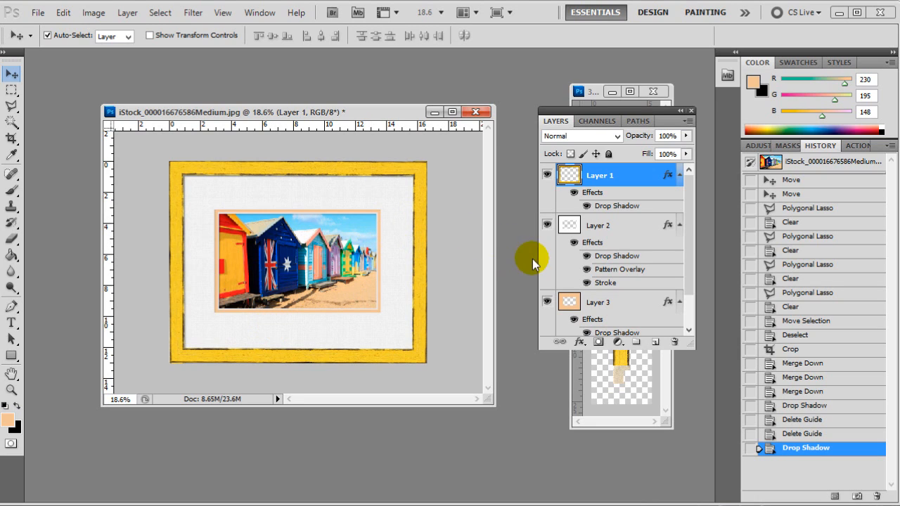
click(638, 183)
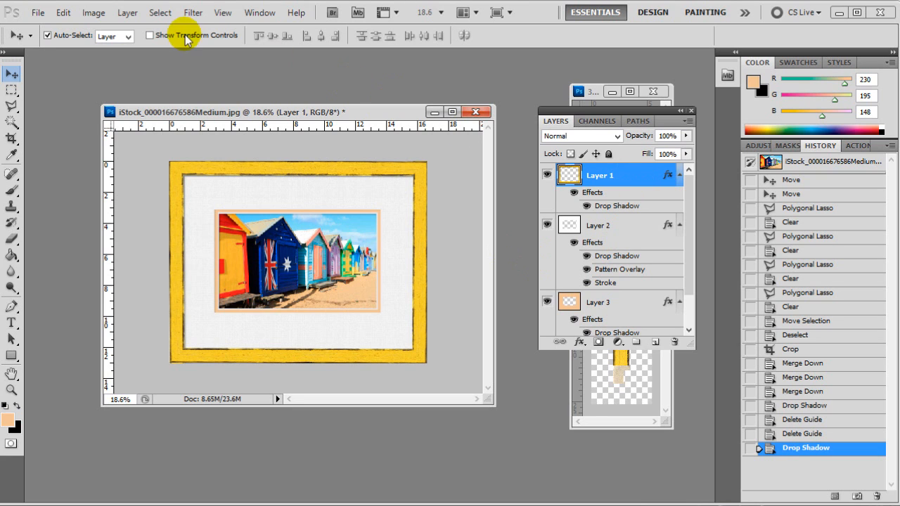
click(127, 13)
mouse_move(143, 29)
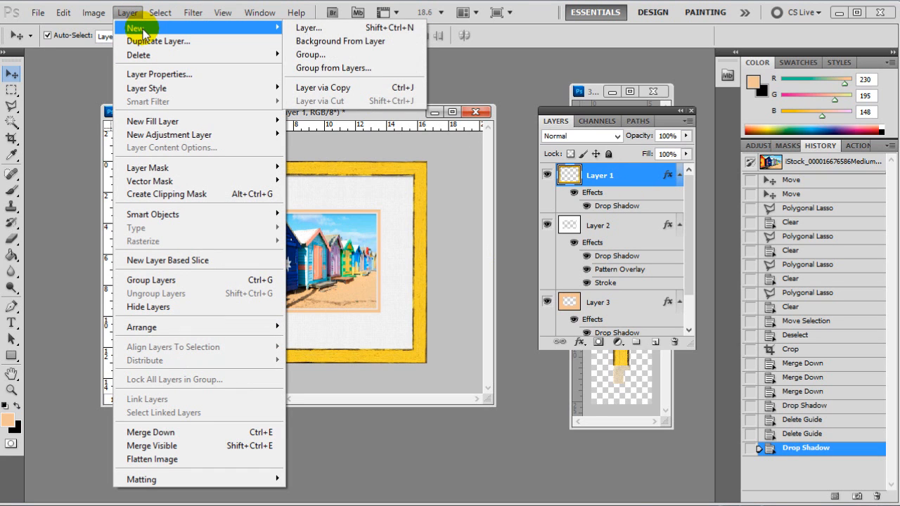
click(306, 27)
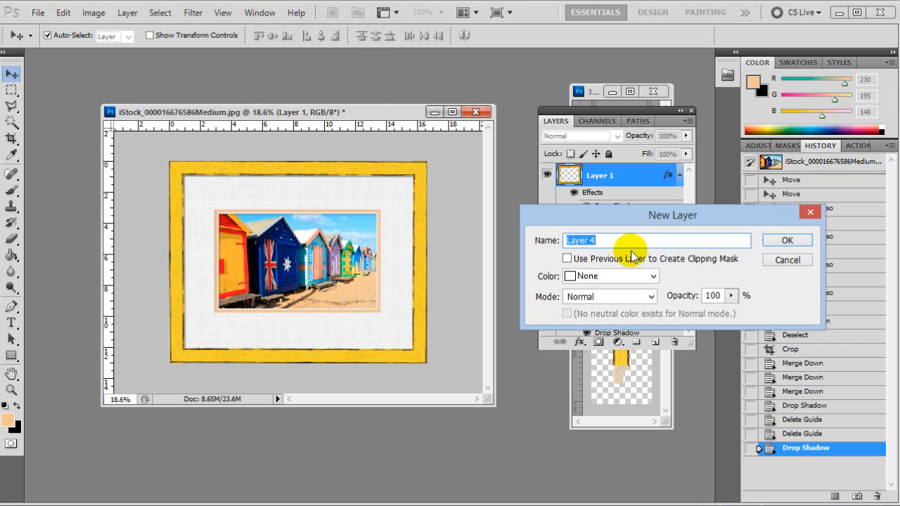
click(785, 238)
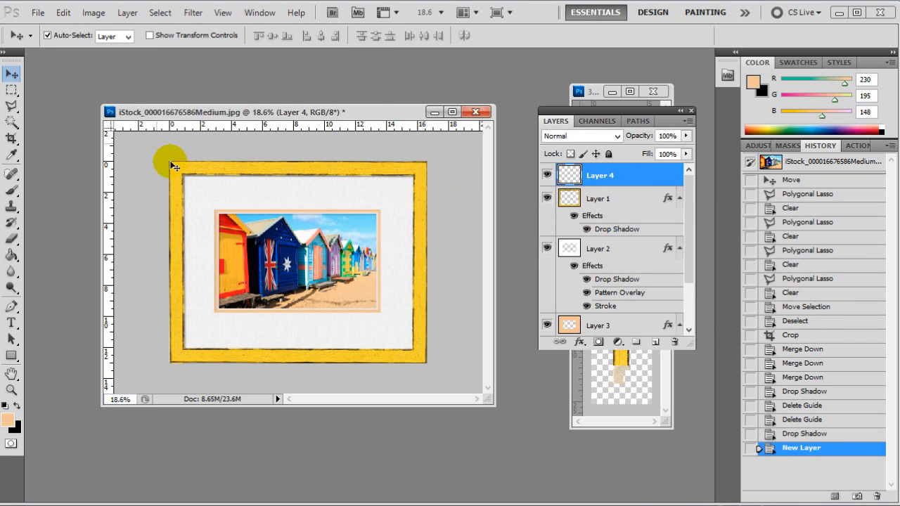
Choose the Gradient tool, open its custom transparent-edged gradient for editing and set the middle colour stop's location to 49%.
drag(10, 260, 68, 259)
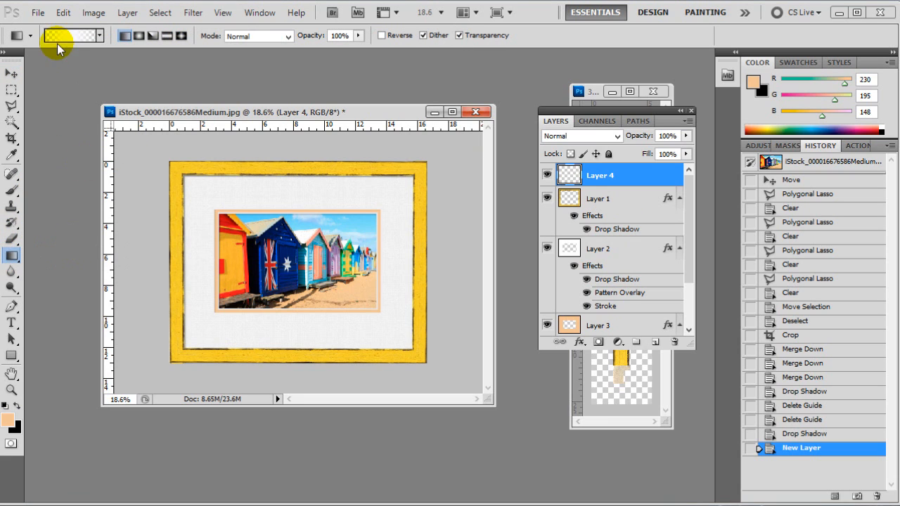
click(81, 40)
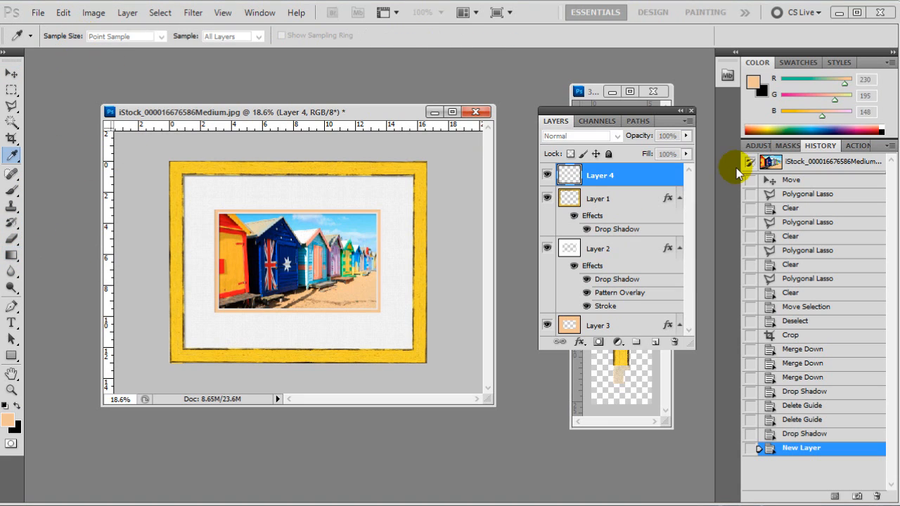
drag(899, 85, 373, 88)
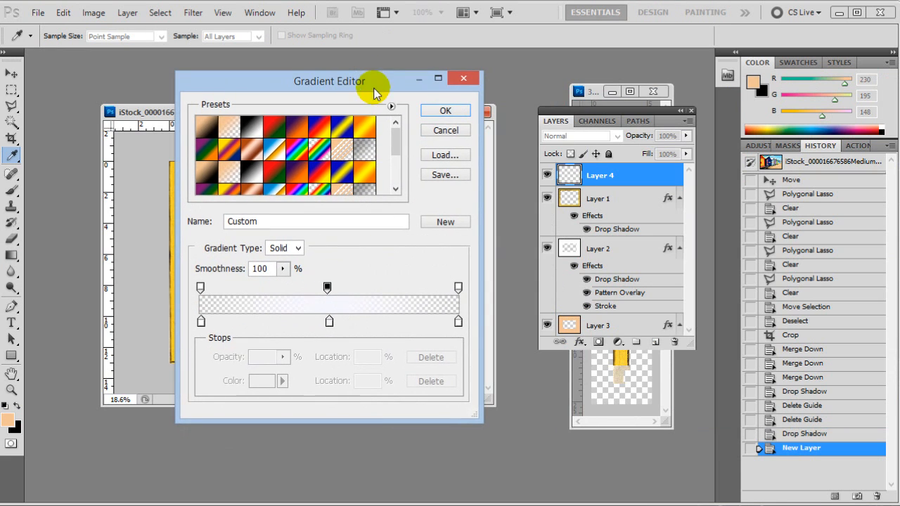
drag(329, 322, 326, 327)
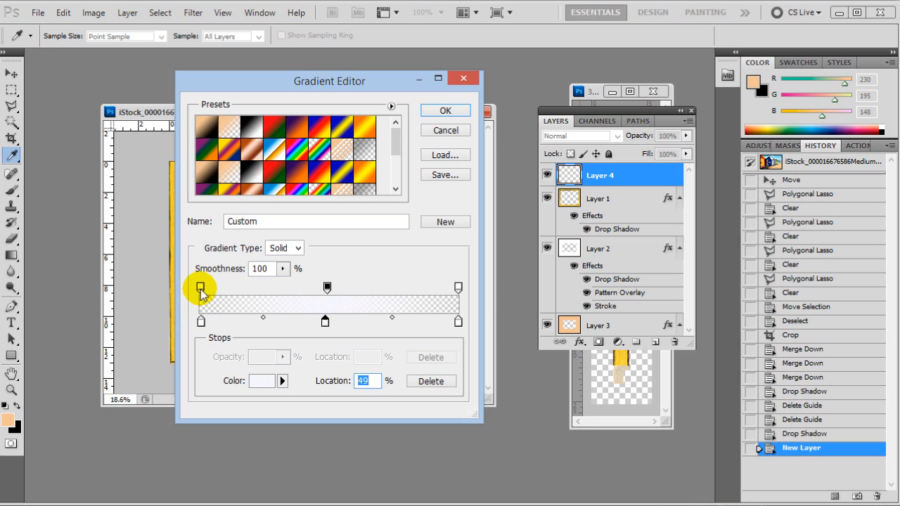
Check the opacity and colour stops of the transparent-edged glare gradient and accept the edited gradient.
drag(201, 290, 203, 291)
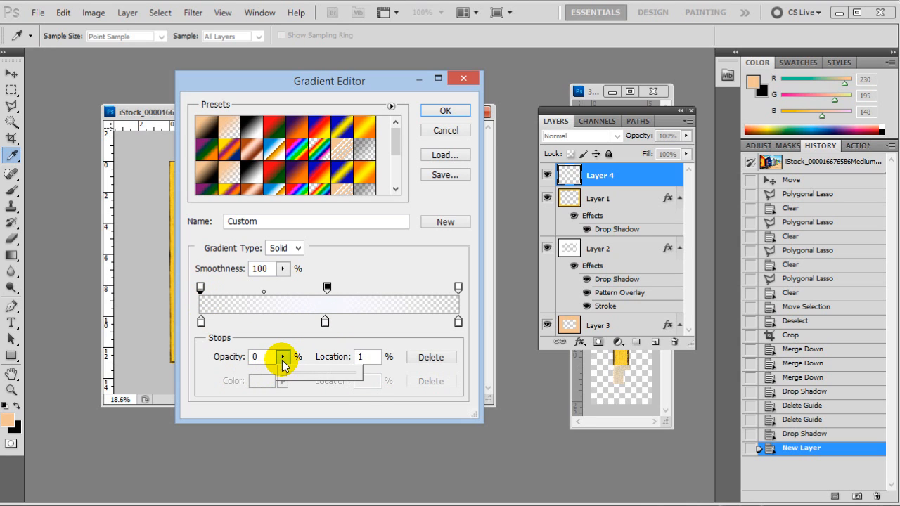
click(459, 322)
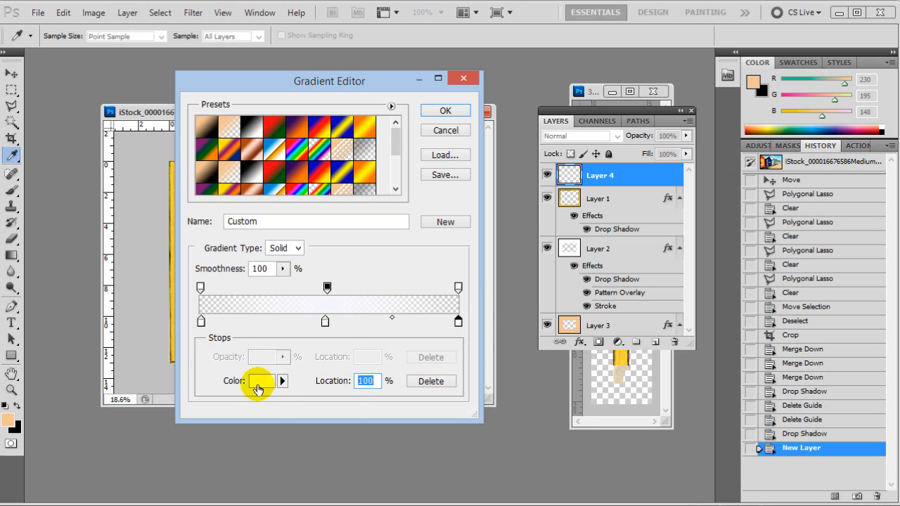
click(201, 324)
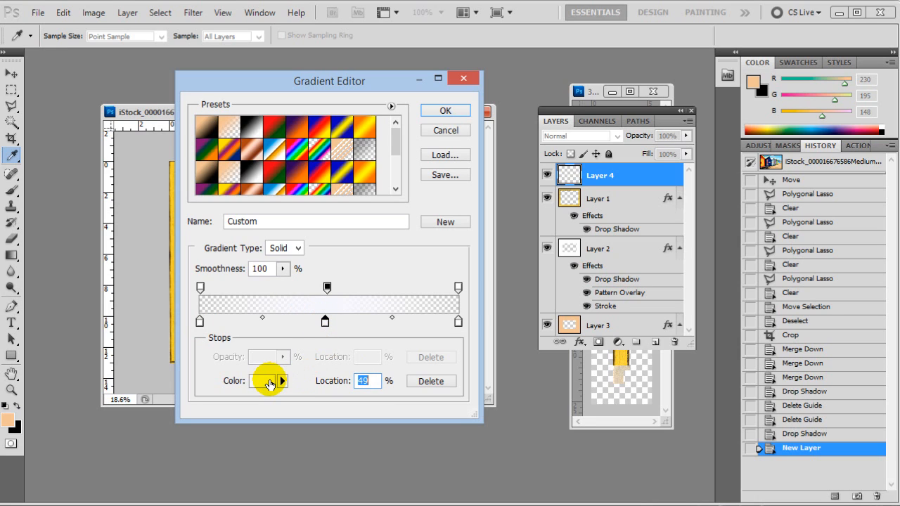
click(326, 289)
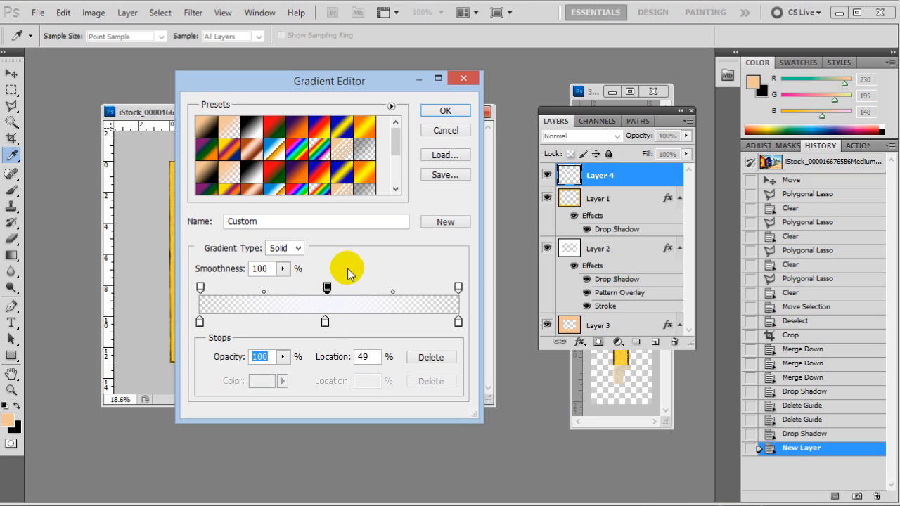
click(443, 113)
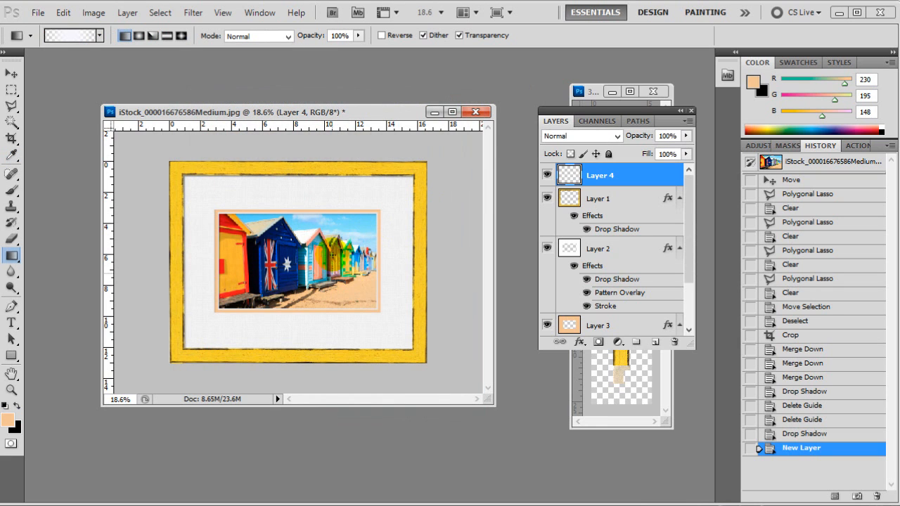
Draw the white glare gradient diagonally across the picture on Layer 4, undoing the first try and redrawing it as a steeper band.
drag(344, 207, 262, 308)
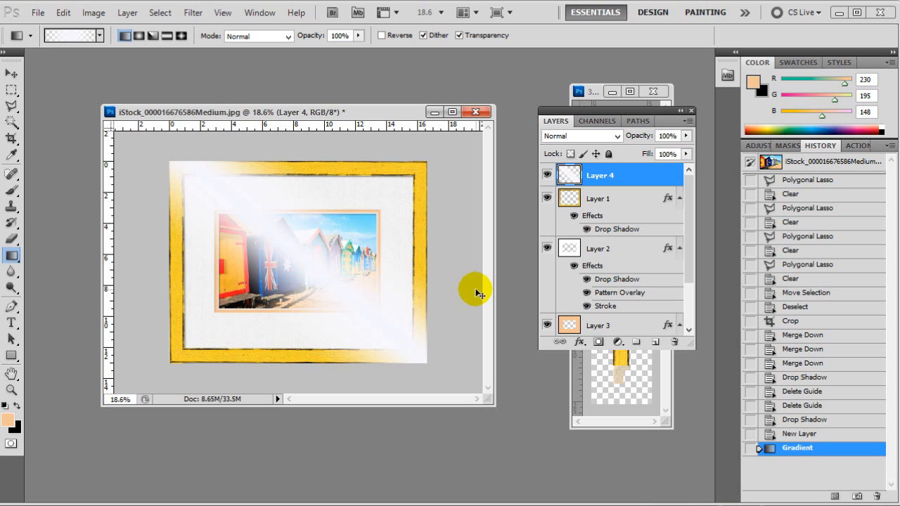
key(ctrl+z)
drag(238, 289, 349, 236)
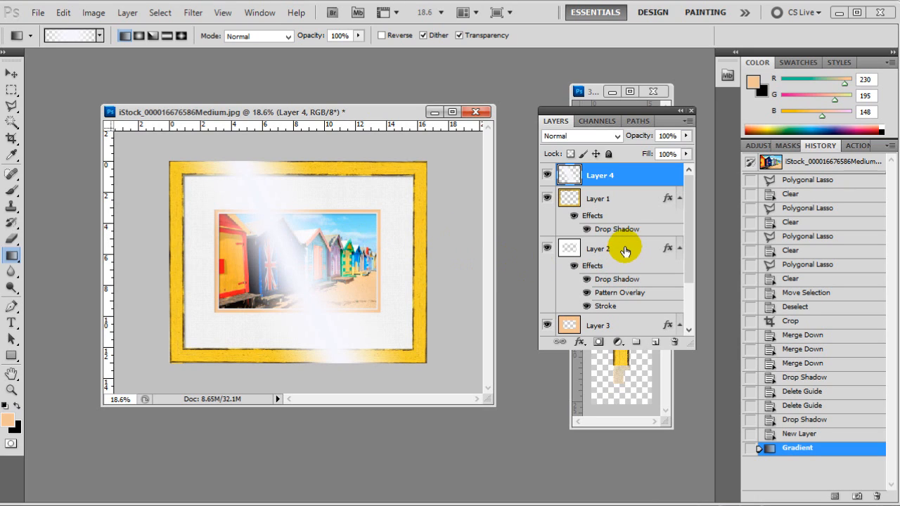
Select the opening inside the frame on Layer 1 with the Magic Wand and clear that area from the glare on Layer 4.
click(628, 200)
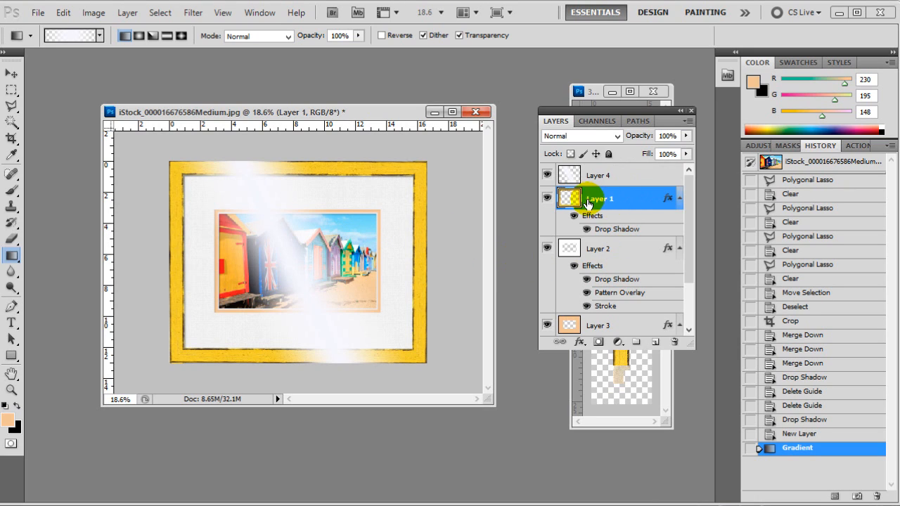
click(11, 121)
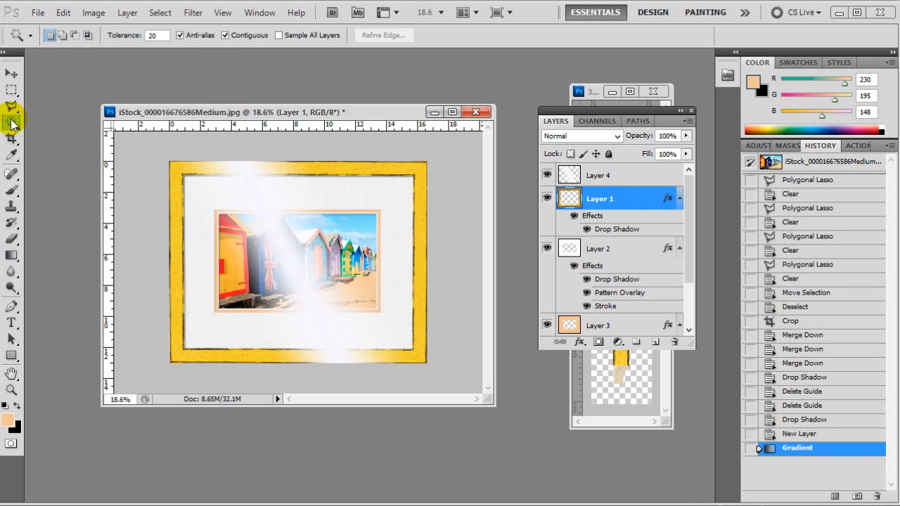
click(211, 196)
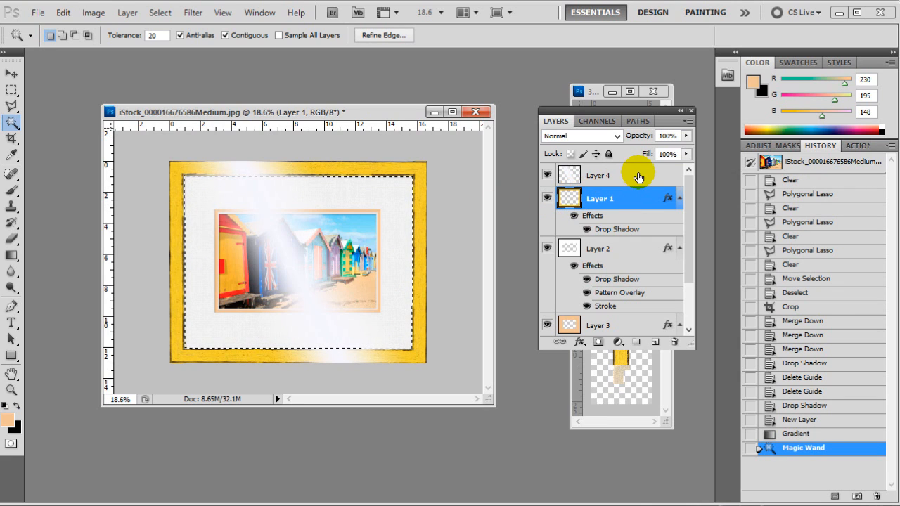
click(637, 177)
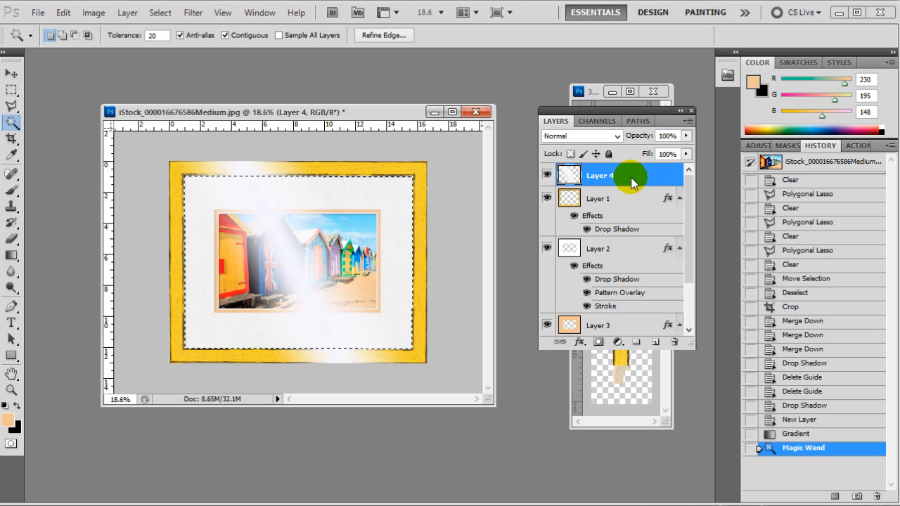
key(Delete)
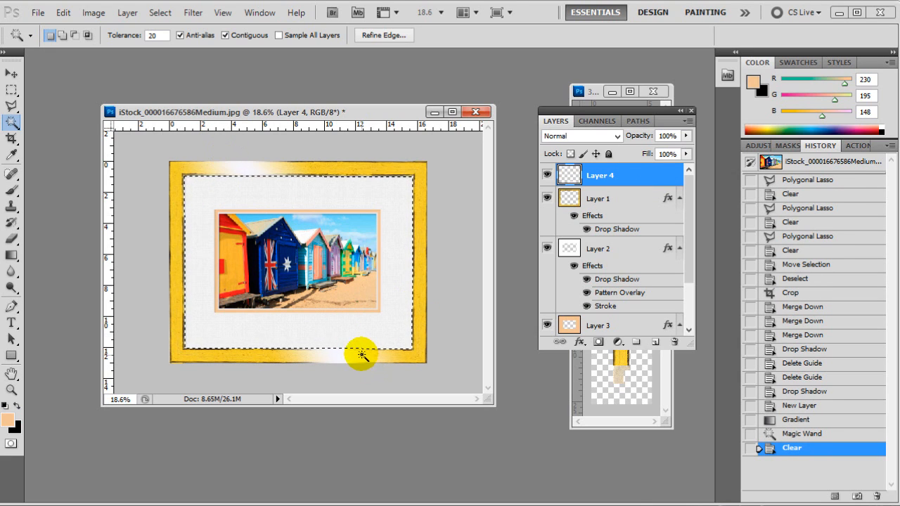
Reduce the opacity of glare Layer 4 to 70% in its blending options and deselect the frame opening.
double_click(656, 178)
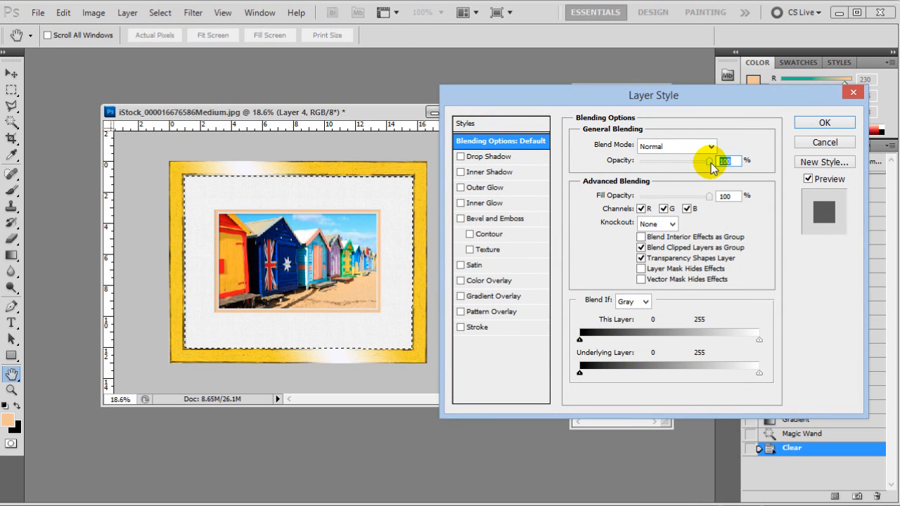
drag(712, 164, 692, 167)
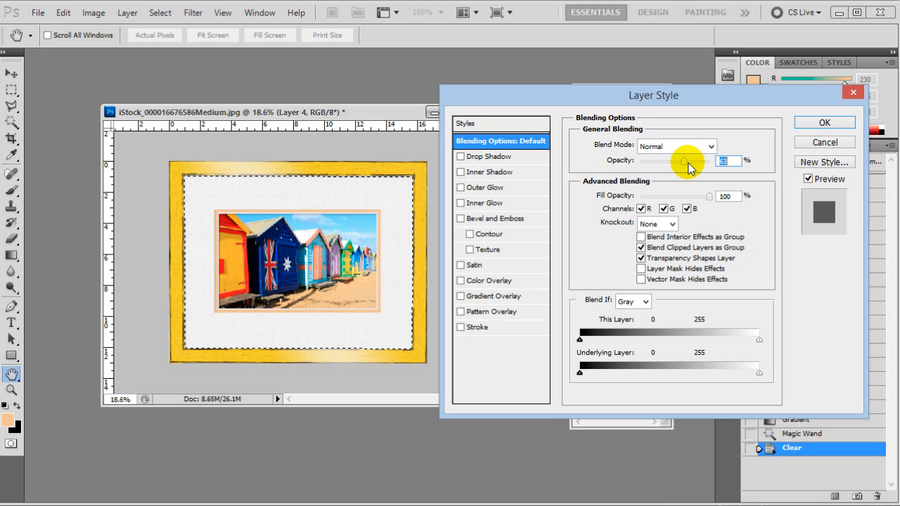
click(812, 122)
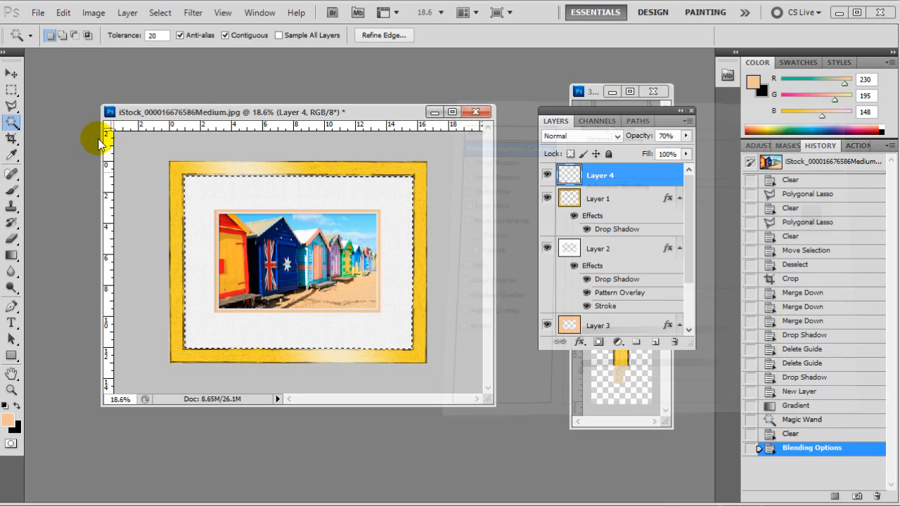
click(11, 90)
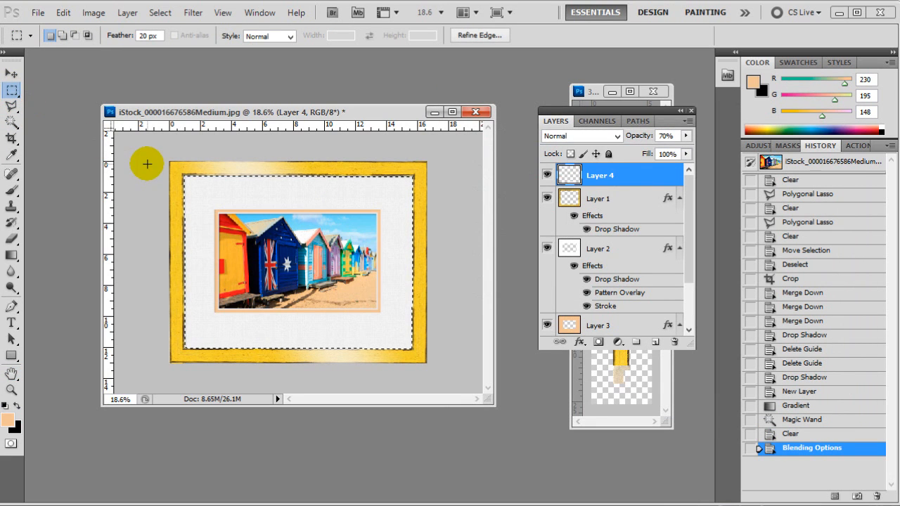
key(ctrl+d)
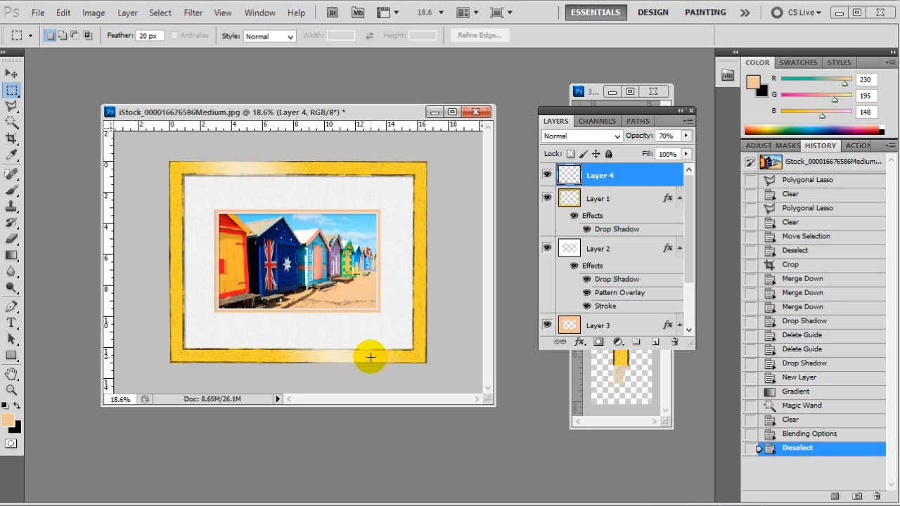
Extend the canvas beyond the frame on all four sides with the Crop tool, leaving an empty margin around it.
scroll(201, 221, up, 3)
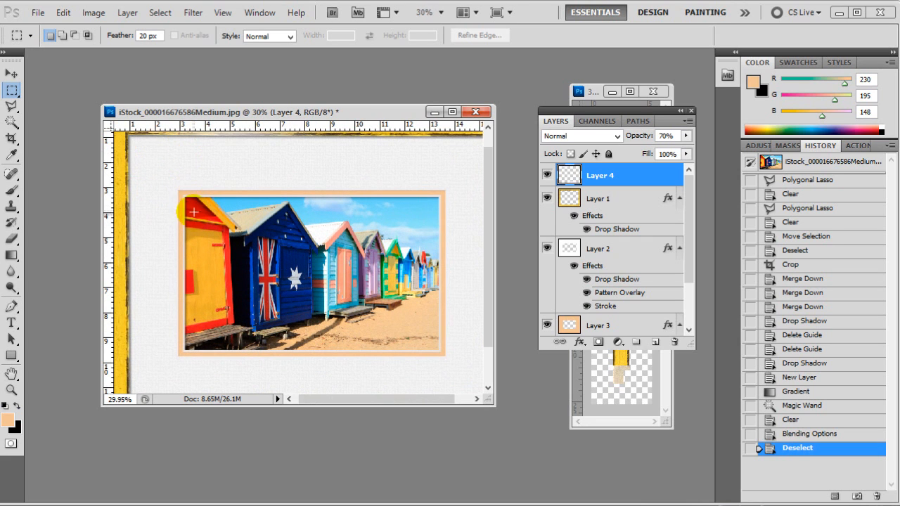
scroll(333, 319, down, 1)
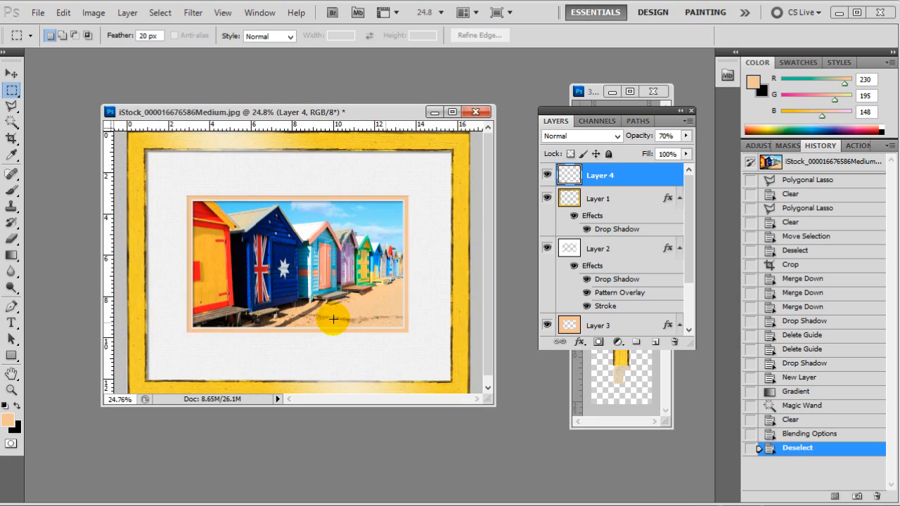
scroll(333, 319, down, 1)
scroll(303, 269, down, 1)
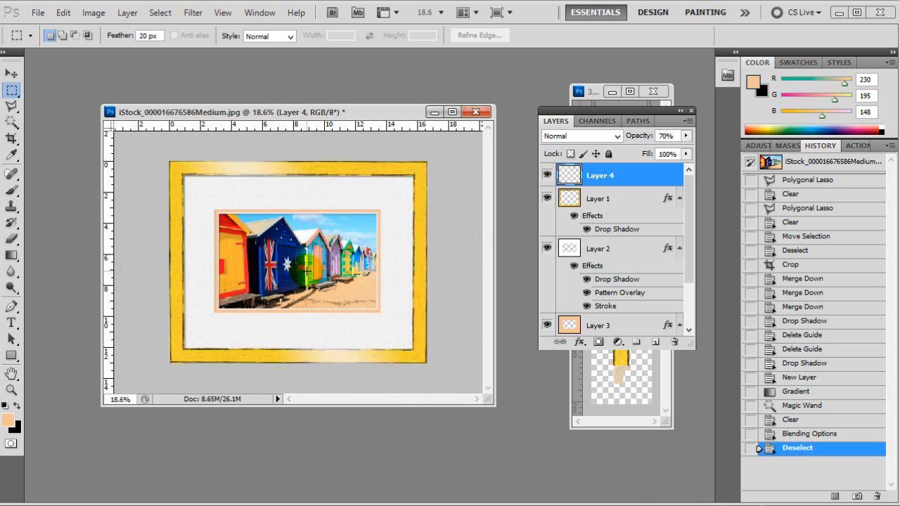
scroll(307, 271, down, 1)
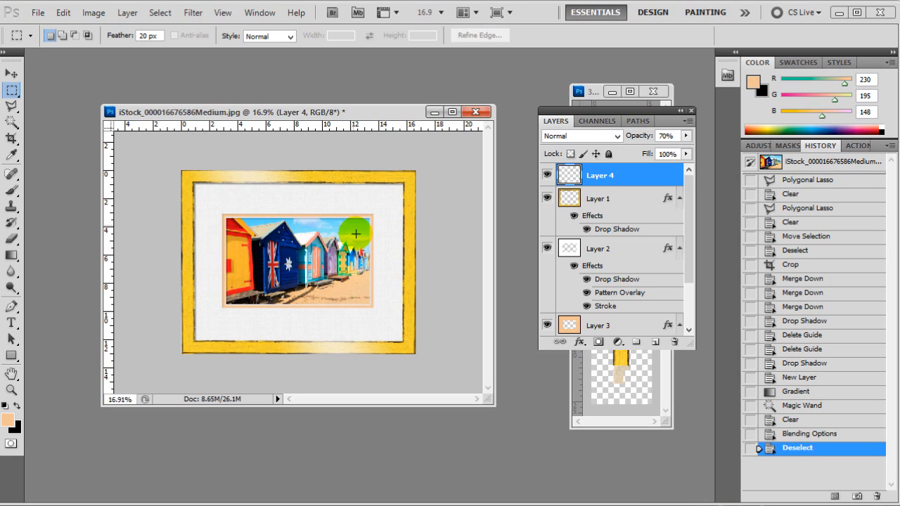
scroll(350, 233, down, 1)
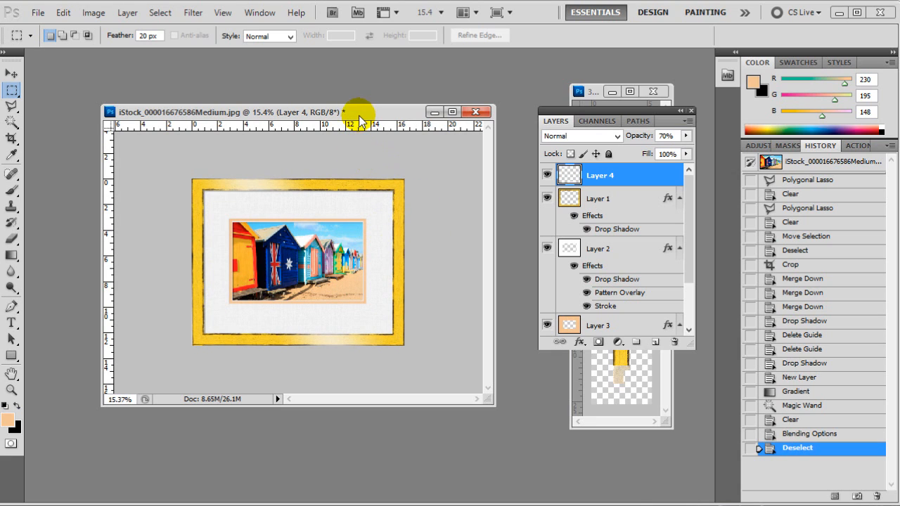
click(12, 138)
drag(174, 166, 460, 364)
drag(407, 353, 446, 377)
drag(190, 181, 144, 147)
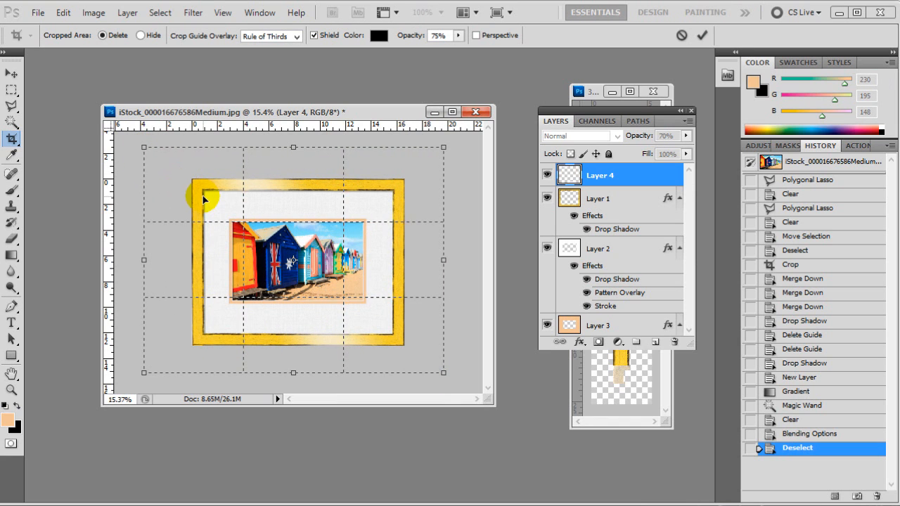
double_click(203, 200)
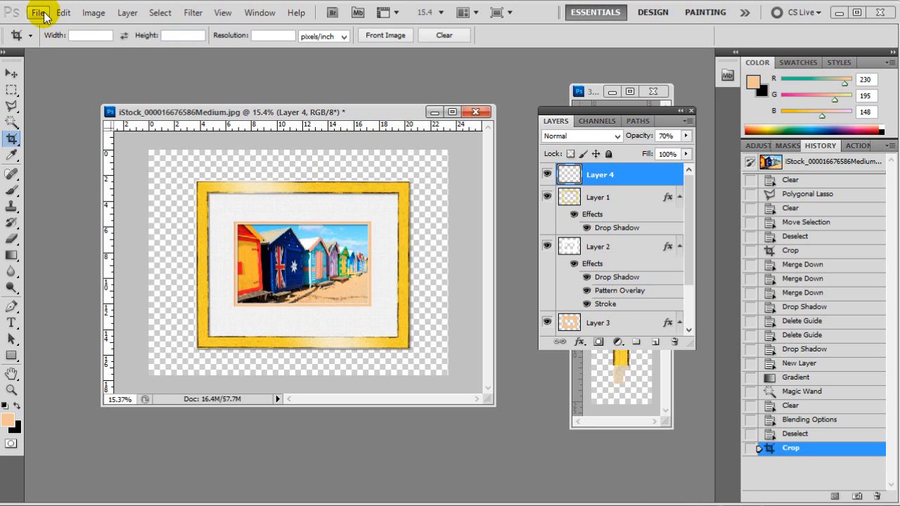
Create a new empty layer with the default name and place it at the bottom of the stack, below Layer 0.
click(128, 13)
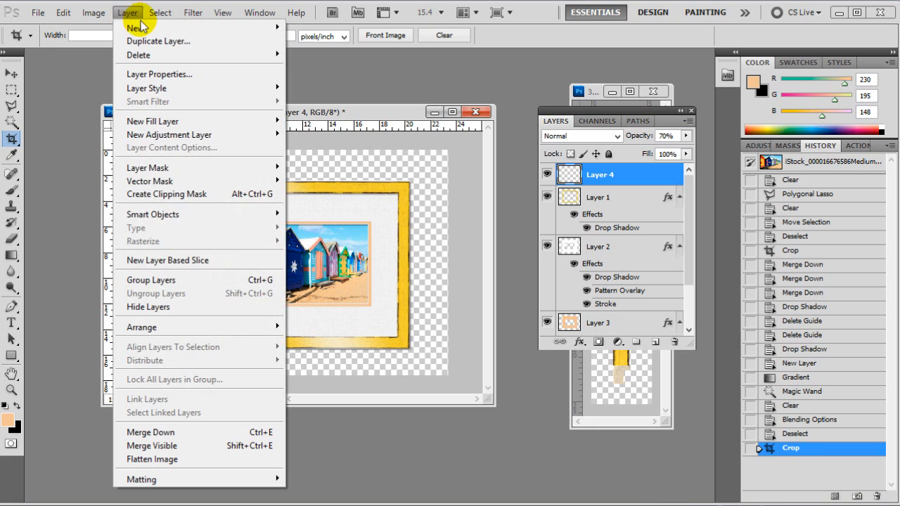
mouse_move(274, 27)
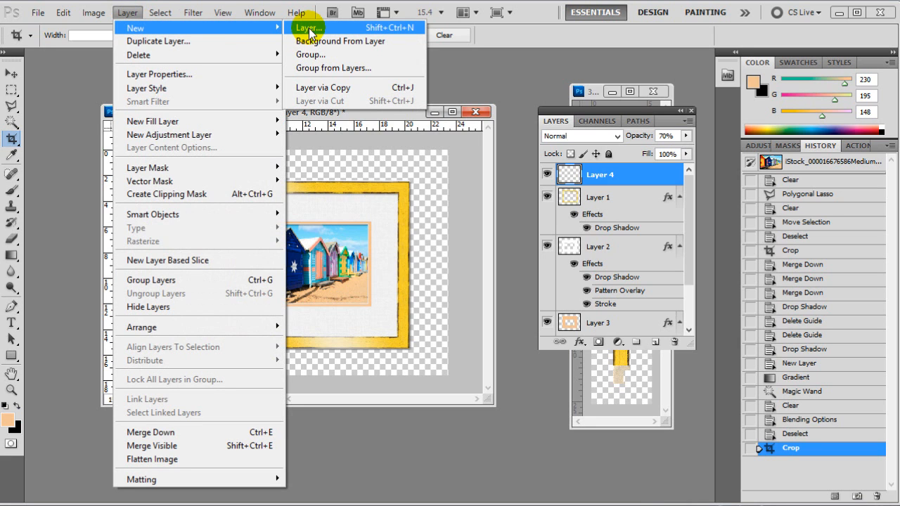
click(309, 28)
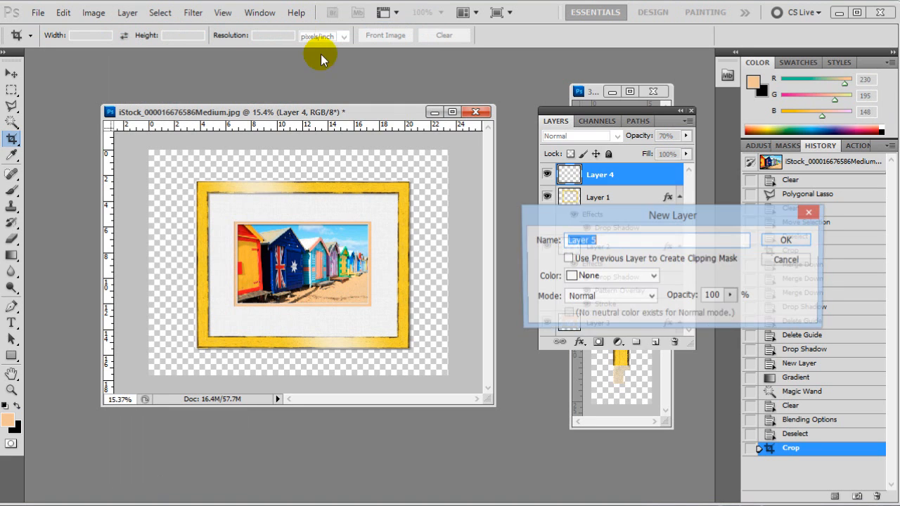
click(781, 239)
drag(645, 183, 639, 331)
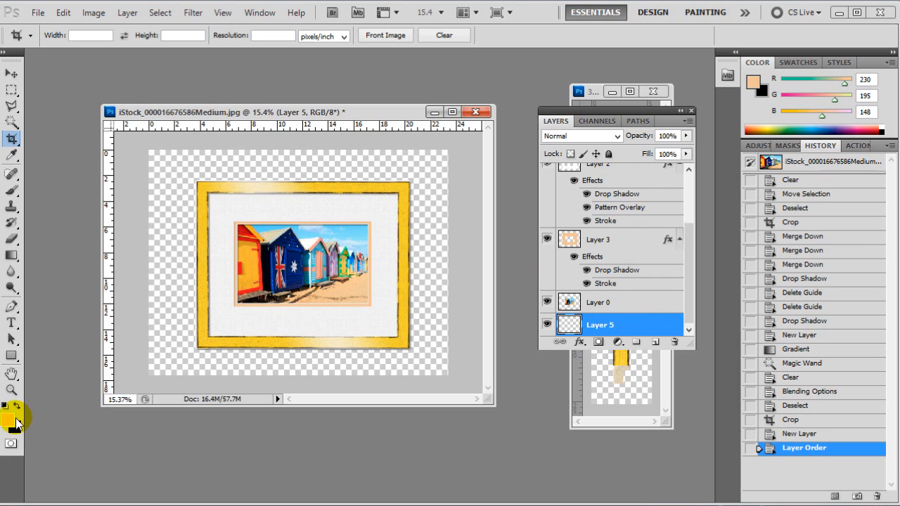
Set the foreground colour to white and fill the new bottom layer with it using the Paint Bucket.
key(i)
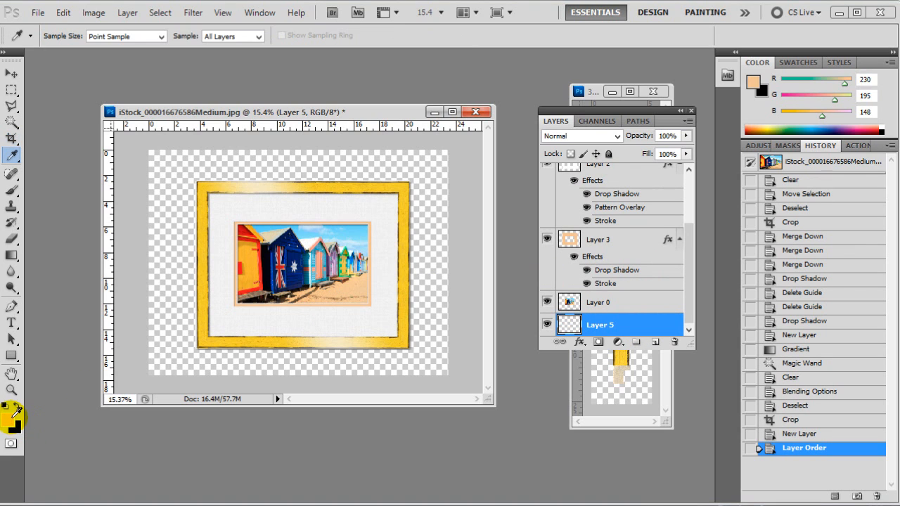
click(10, 422)
drag(505, 209, 494, 219)
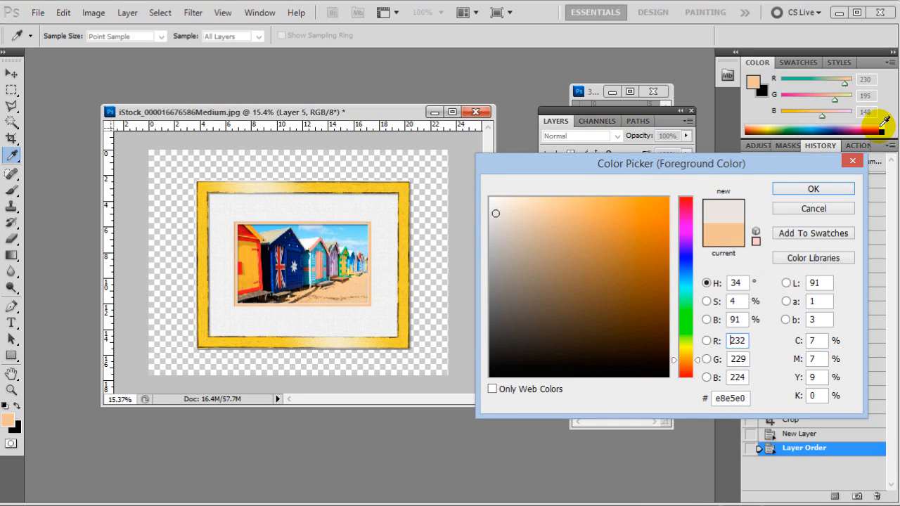
click(882, 130)
click(813, 189)
key(c)
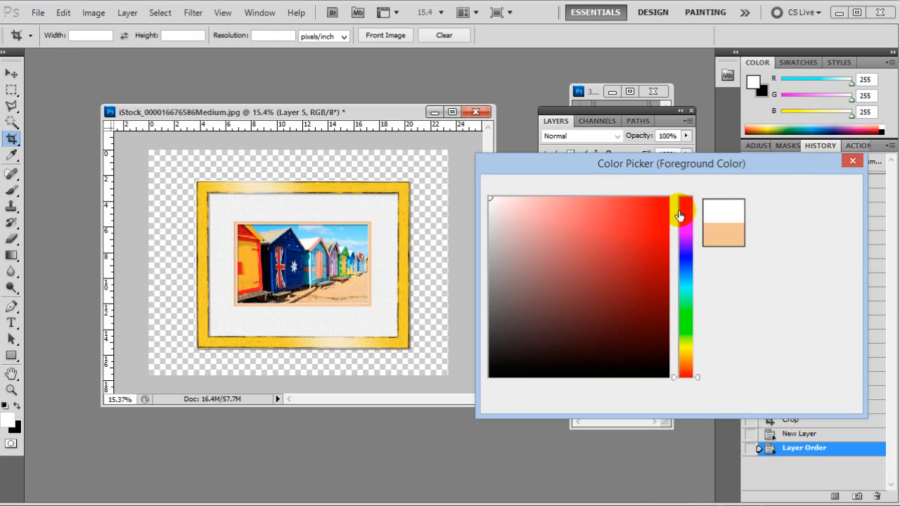
drag(10, 257, 45, 268)
click(171, 176)
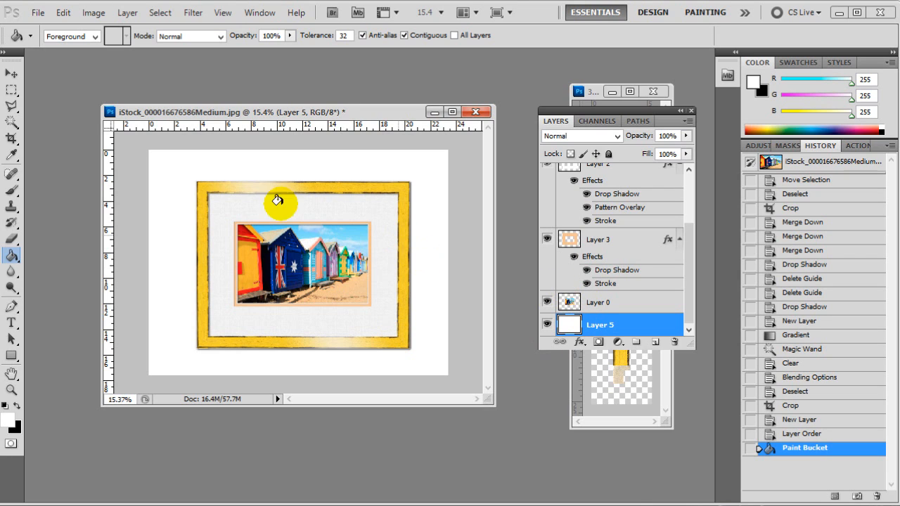
Revert the picture to the Deselect history state, undoing the canvas extension, the bottom layer and its white fill.
scroll(247, 220, up, 1)
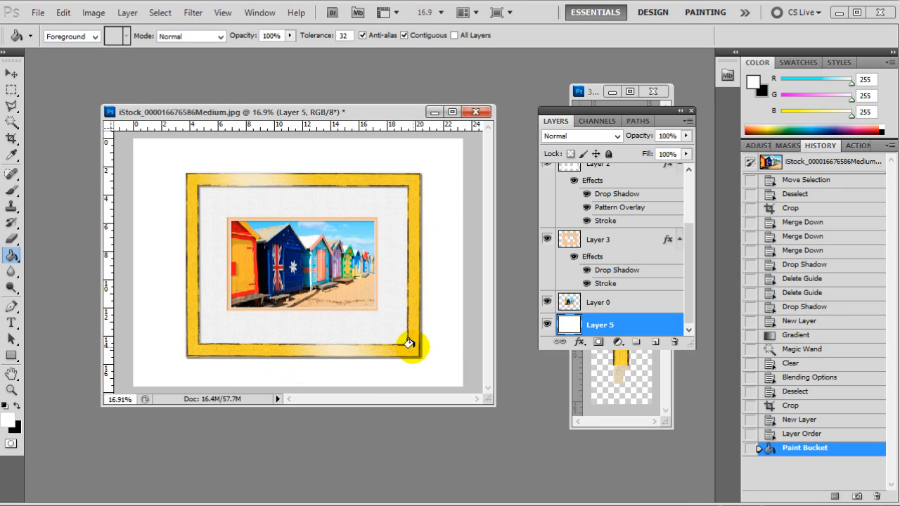
drag(691, 285, 688, 236)
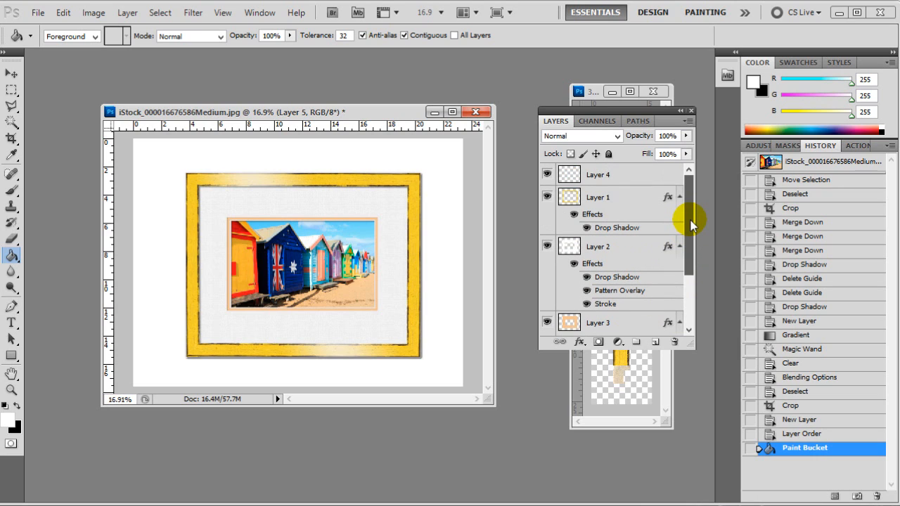
click(805, 407)
click(806, 392)
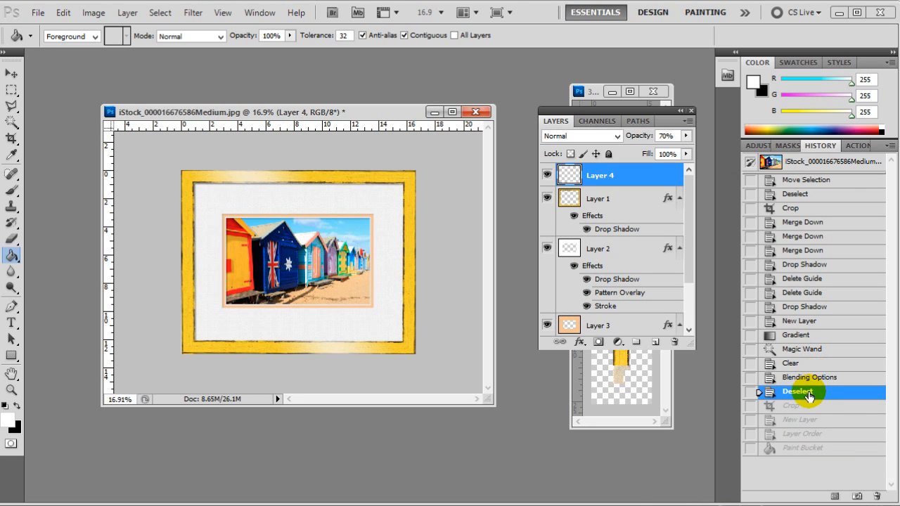
Return the picture to the Deselect history state and merge all visible layers into a single layer.
click(813, 406)
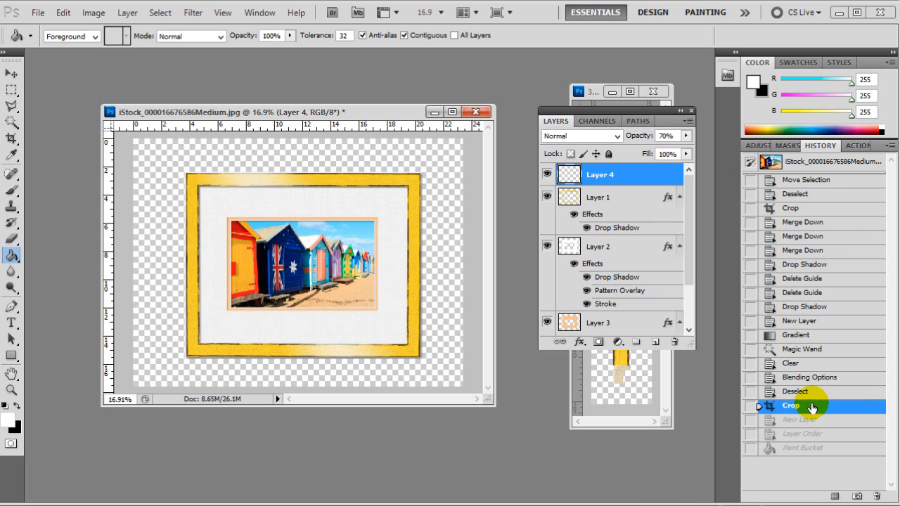
click(811, 393)
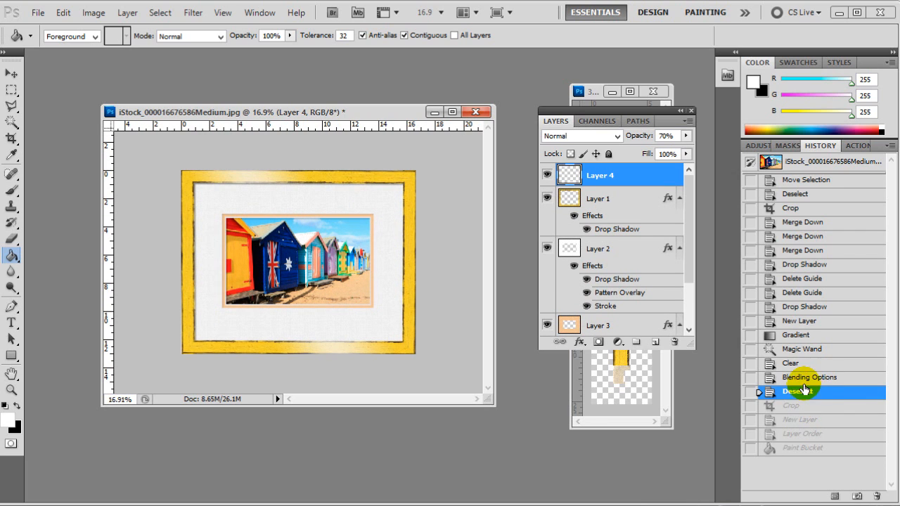
right_click(631, 180)
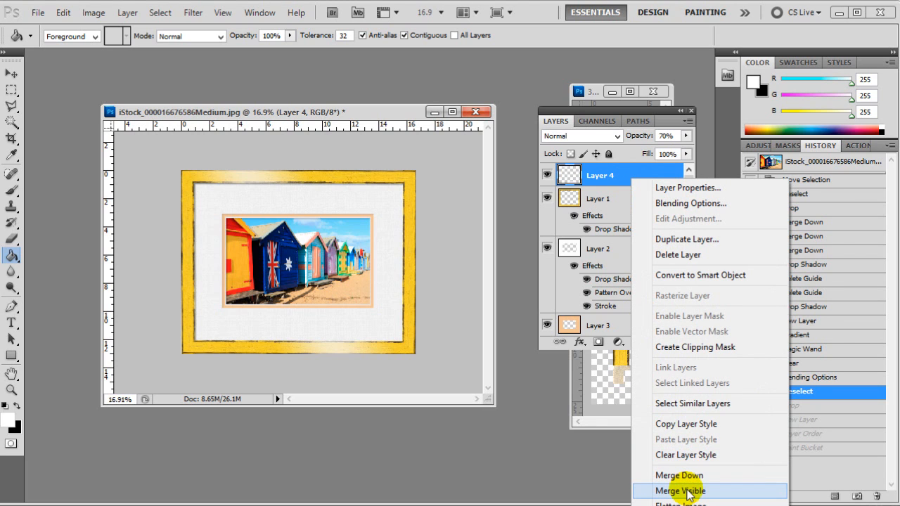
key(Escape)
key(ctrl+shift+e)
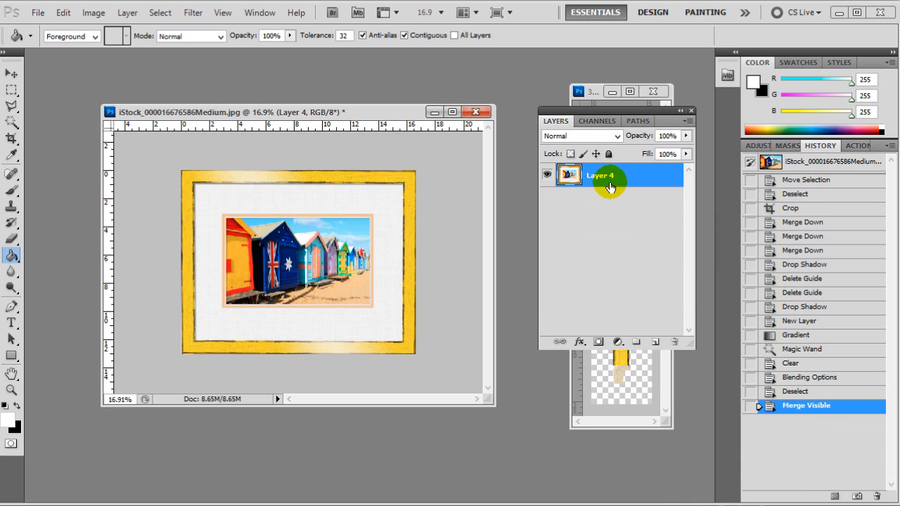
click(548, 176)
click(548, 175)
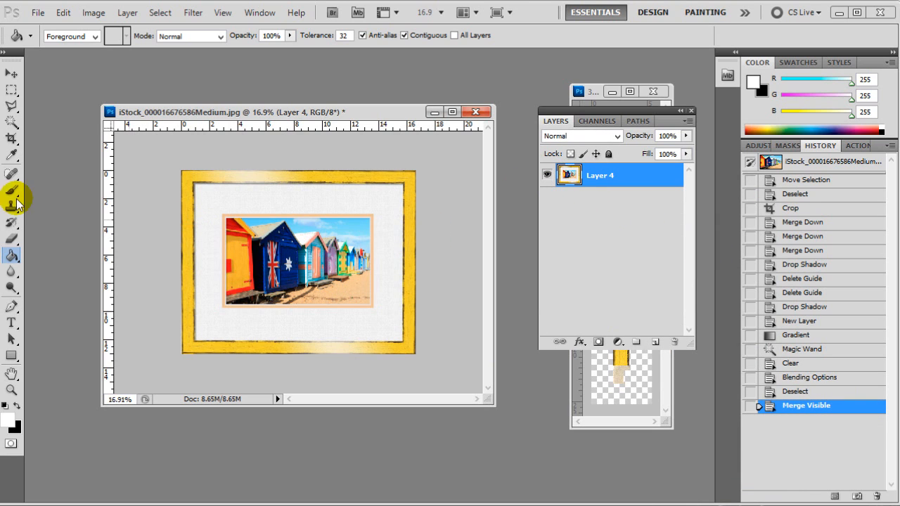
Extend the canvas of the merged picture past the frame on all four sides with the Crop tool, leaving a transparent margin.
click(12, 139)
drag(161, 157, 492, 401)
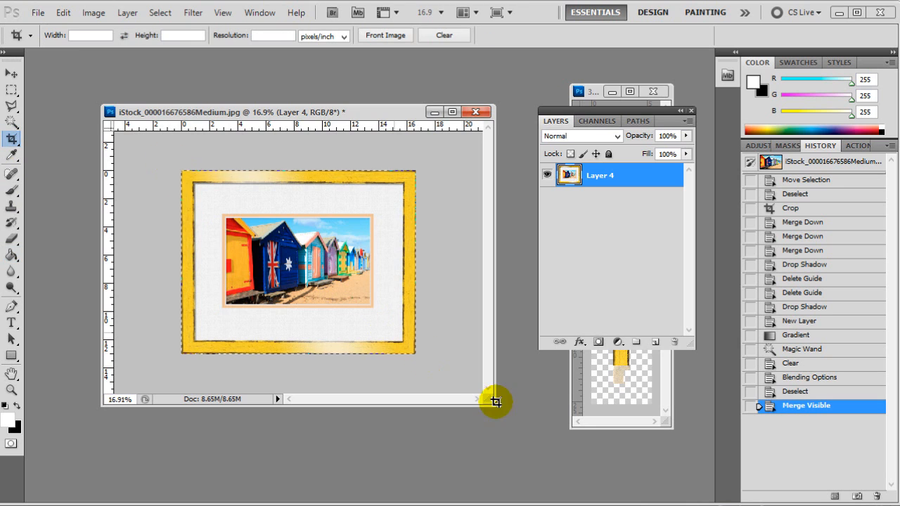
drag(182, 258, 148, 255)
drag(298, 171, 283, 140)
drag(416, 248, 457, 248)
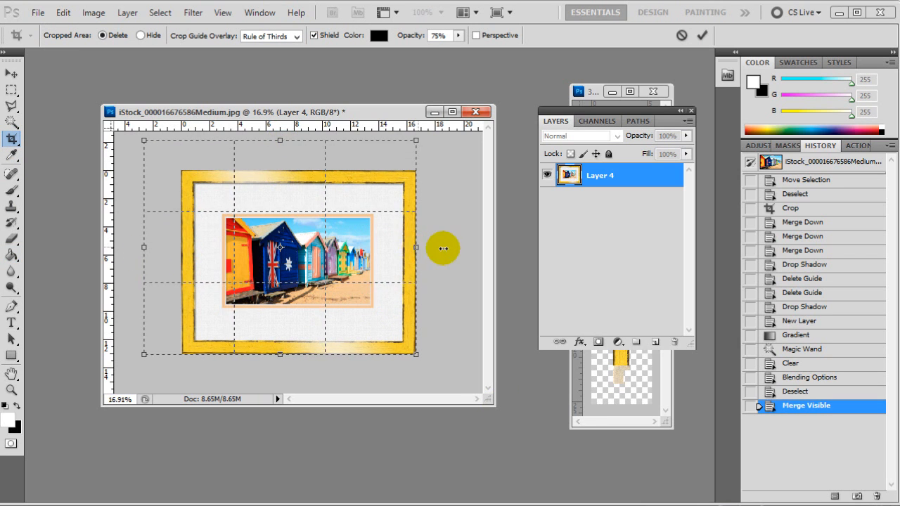
drag(302, 356, 299, 383)
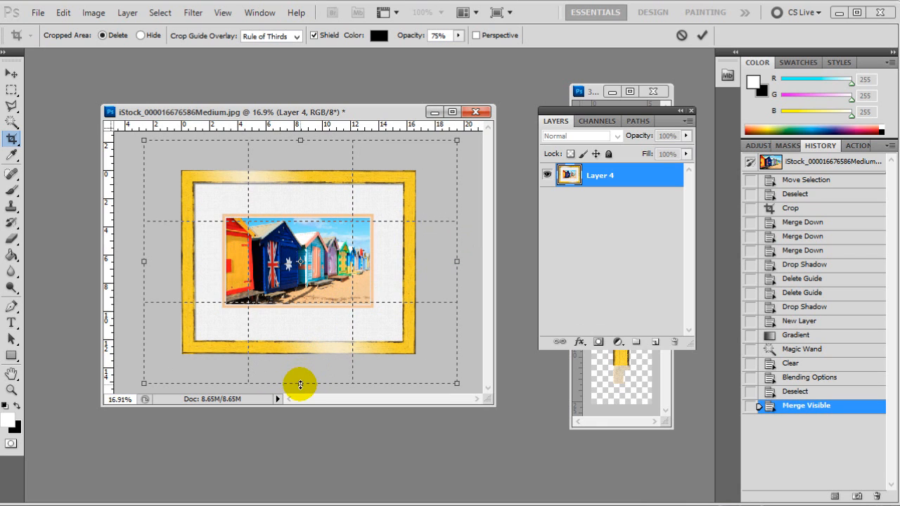
double_click(338, 303)
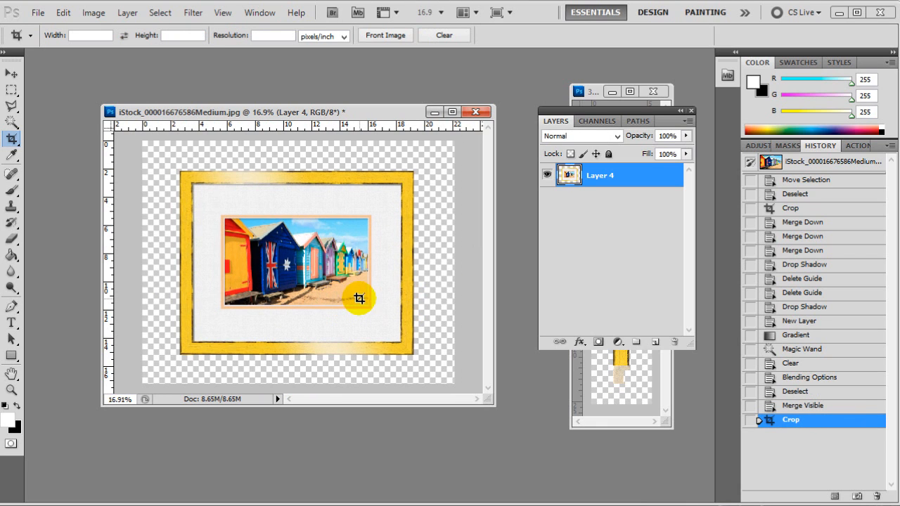
Create a new layer with the default name, place it below Layer 4 and fill it with white using the Paint Bucket.
click(11, 255)
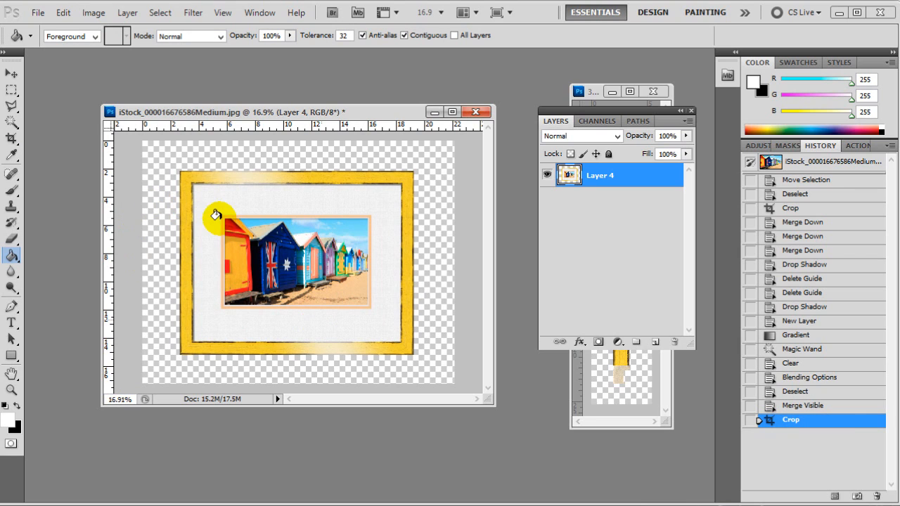
click(128, 13)
mouse_move(144, 29)
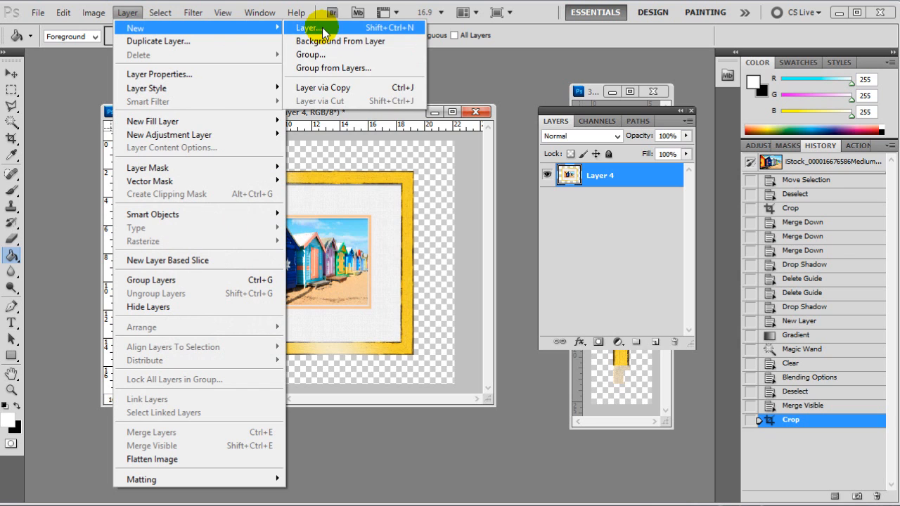
click(318, 30)
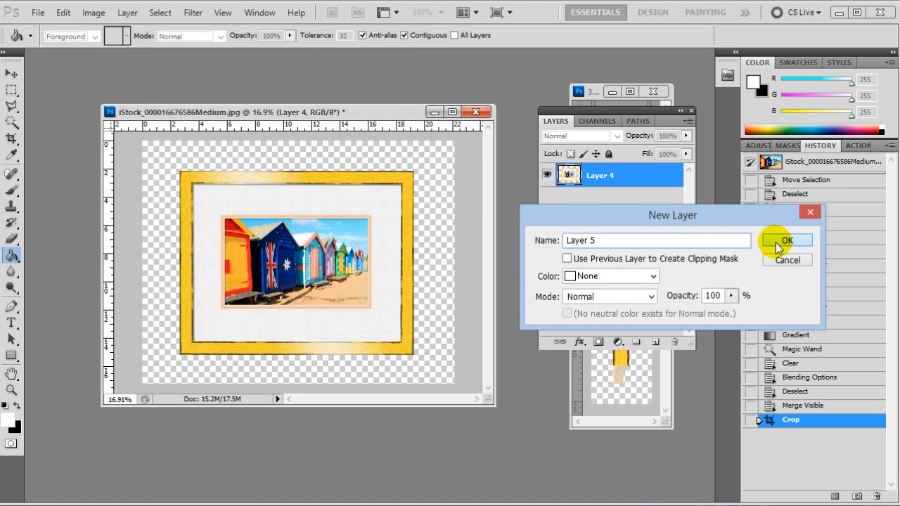
click(787, 242)
drag(633, 184, 635, 219)
click(149, 162)
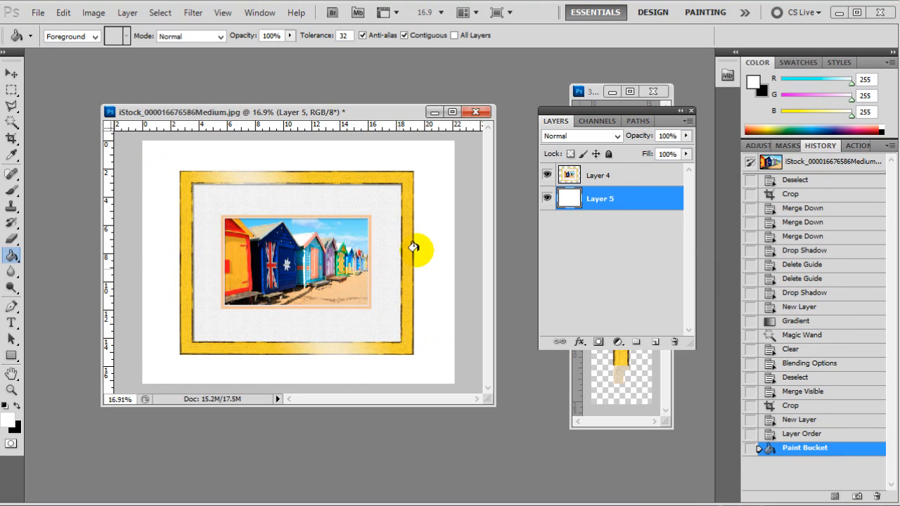
Add a drop shadow to Layer 4 with angle 122°, distance 22 px, spread 2% and size 73 px.
click(626, 183)
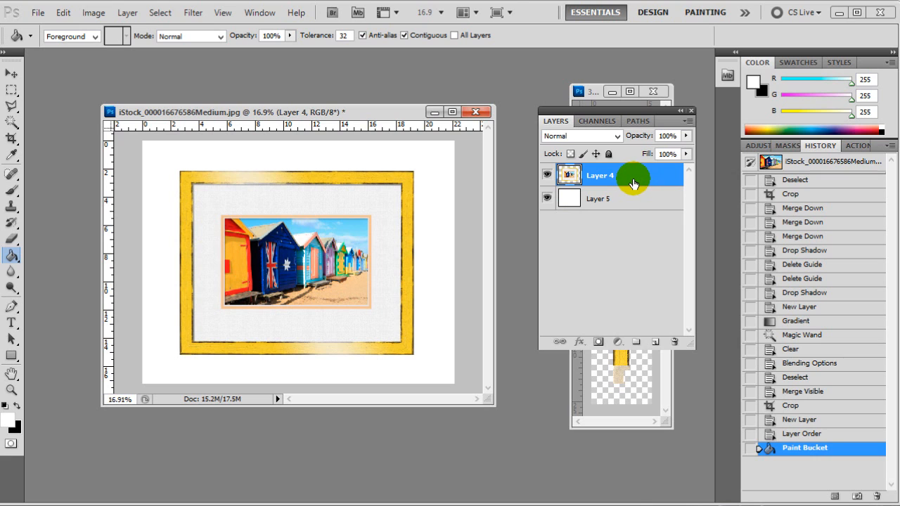
key(h)
double_click(633, 179)
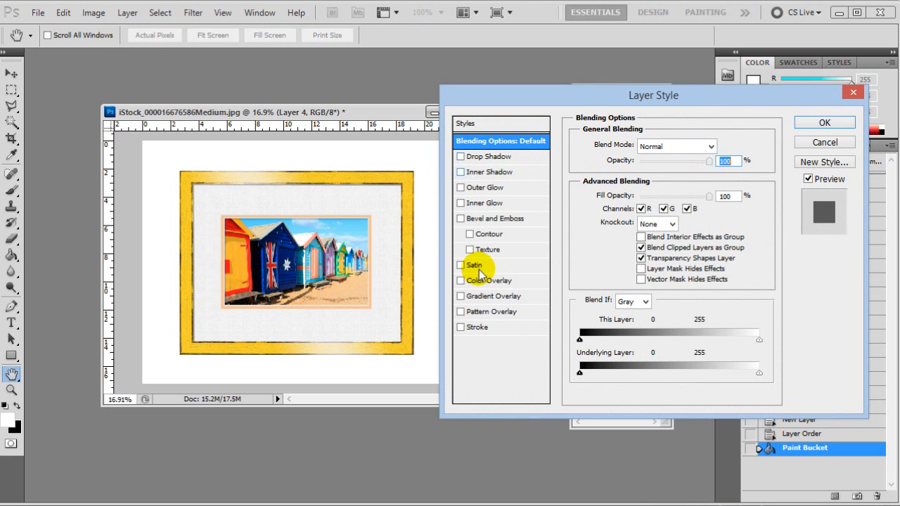
click(461, 157)
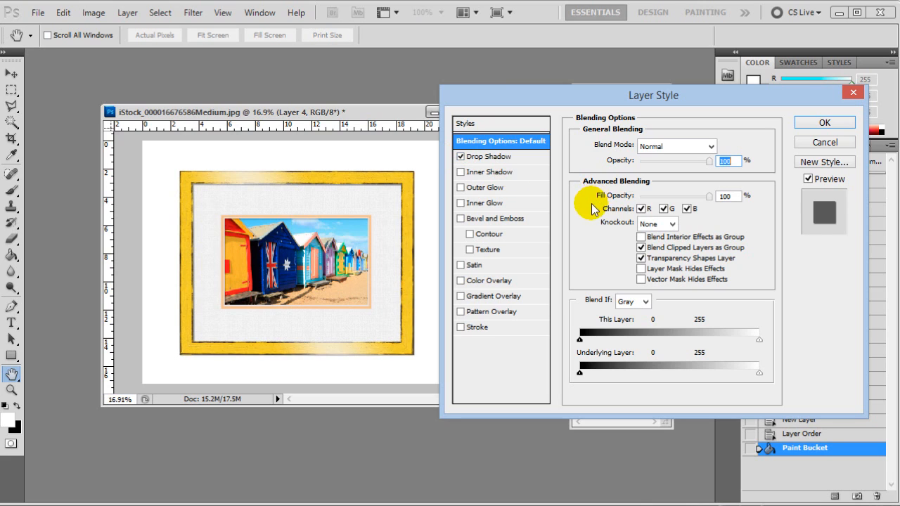
click(528, 159)
drag(630, 204, 642, 235)
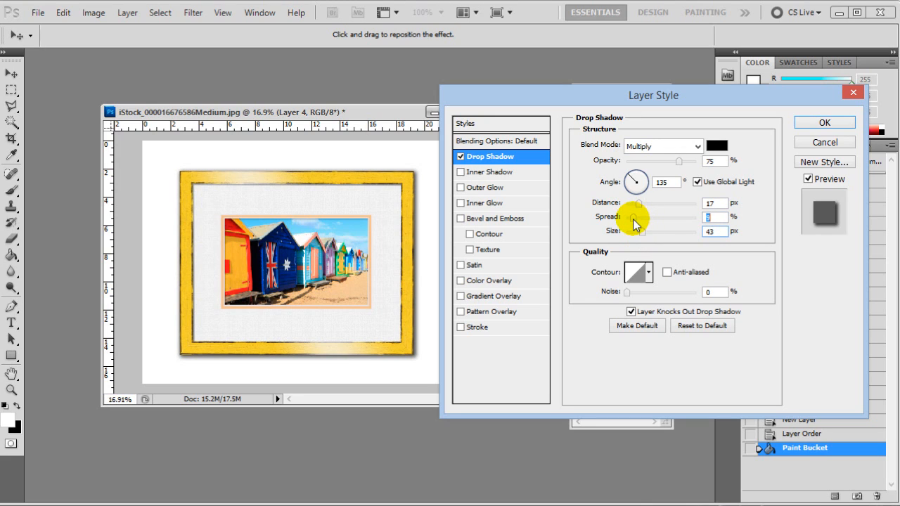
drag(639, 205, 631, 222)
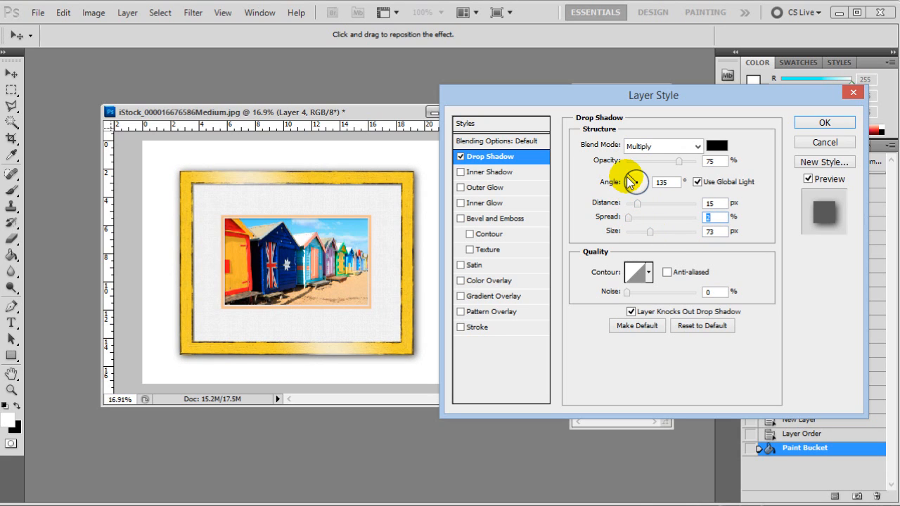
drag(635, 180, 643, 205)
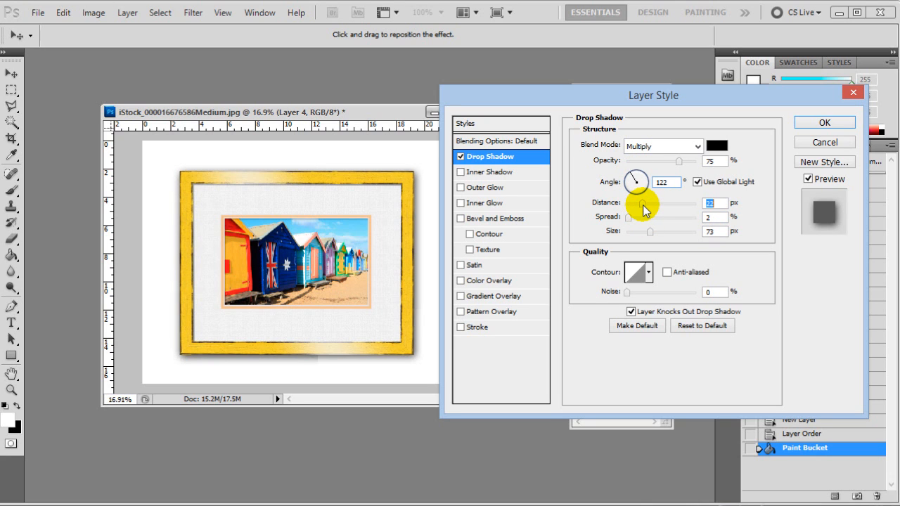
click(817, 122)
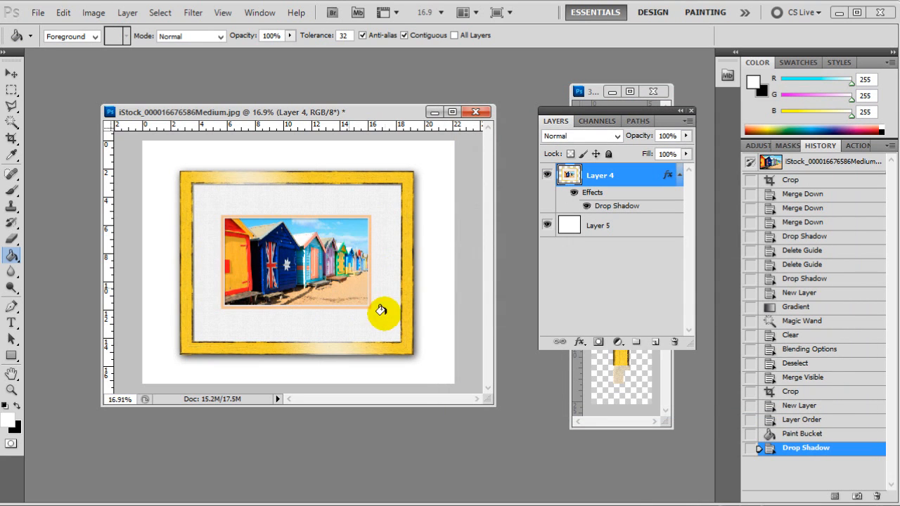
scroll(254, 290, up, 2)
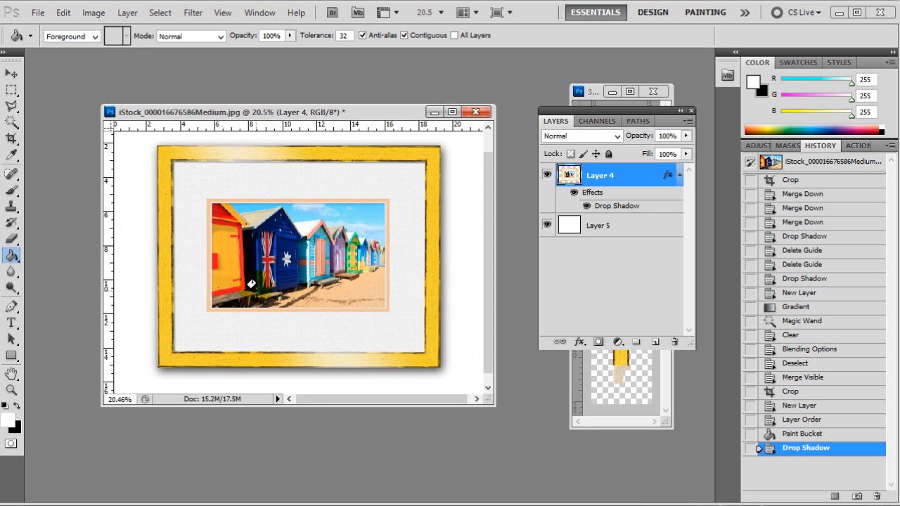
scroll(308, 195, down, 2)
scroll(305, 209, up, 1)
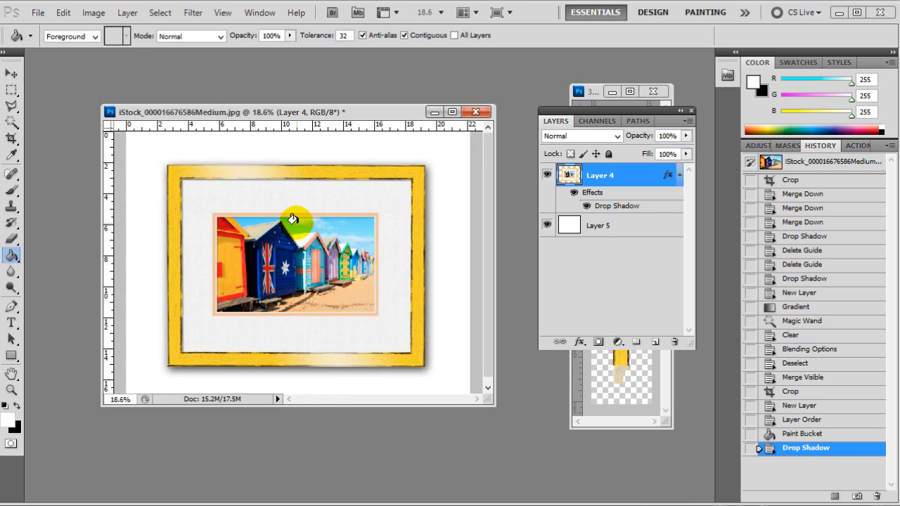